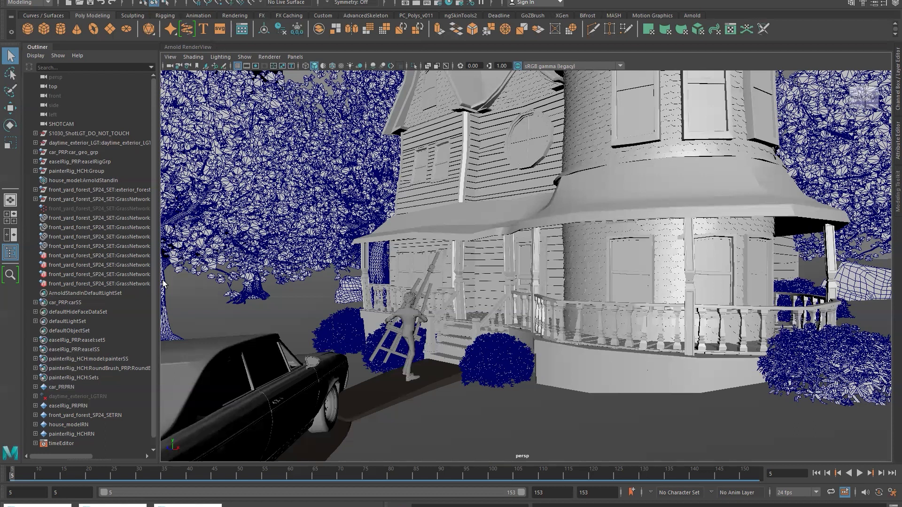
scroll(547, 317, "up", 5)
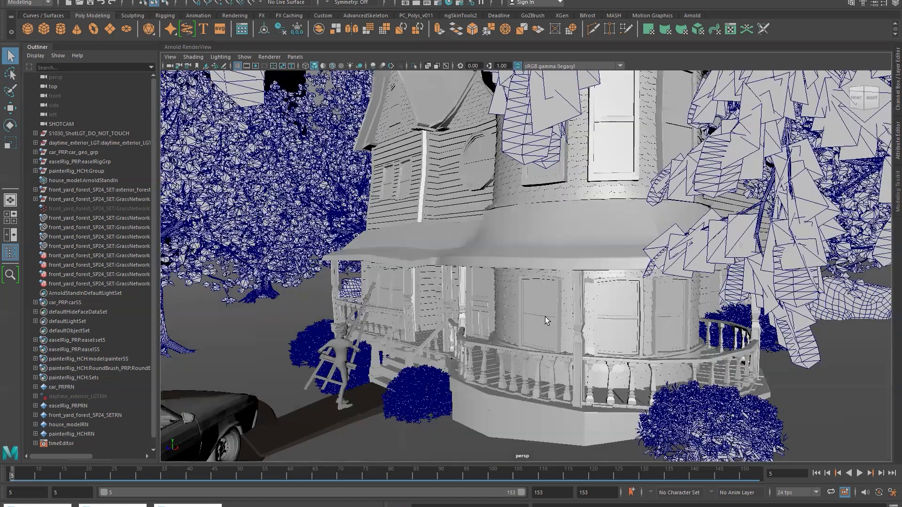
scroll(576, 317, "up", 3)
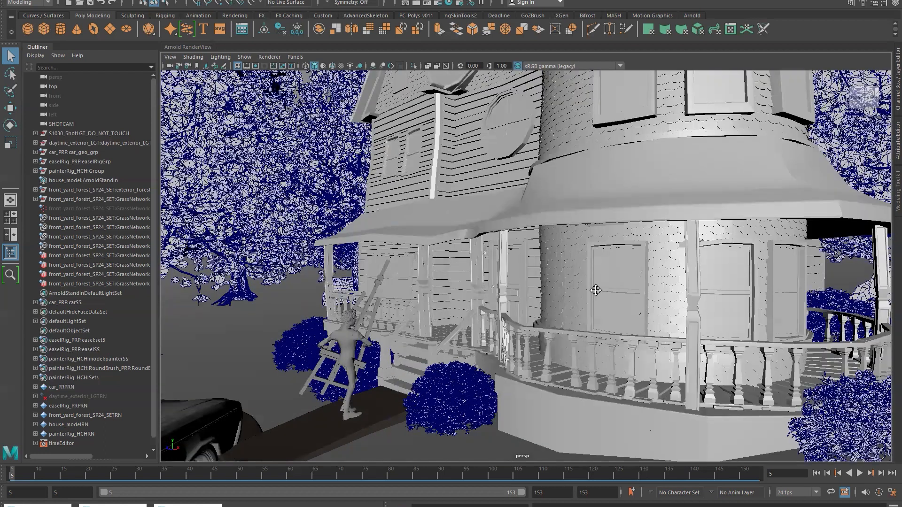
middle_click_drag(575, 289, 580, 312, "alt")
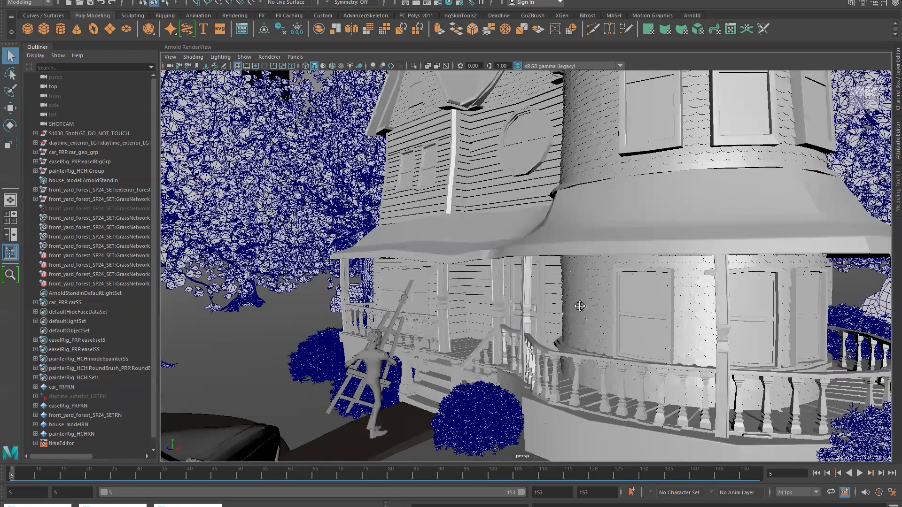
middle_click_drag(434, 214, 435, 187, "alt")
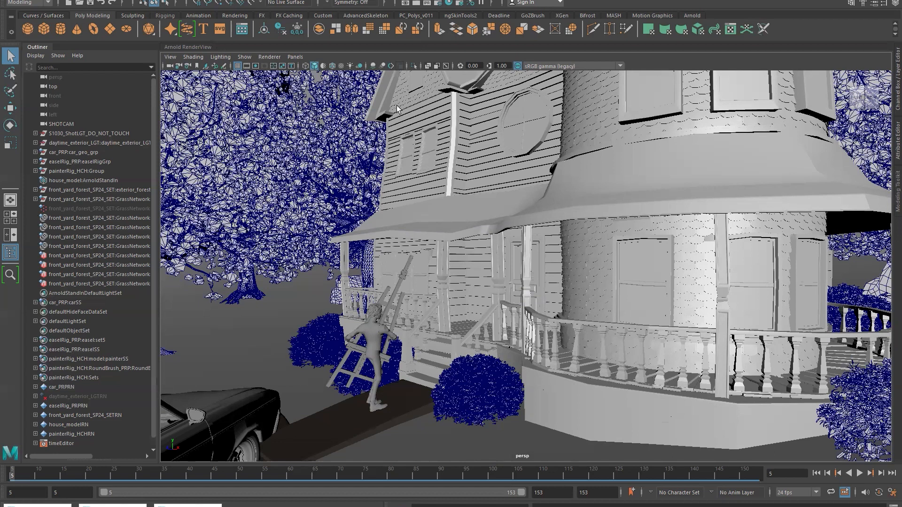
Open the render settings and change the output file name prefix to s1030_v10_
left_click(438, 3)
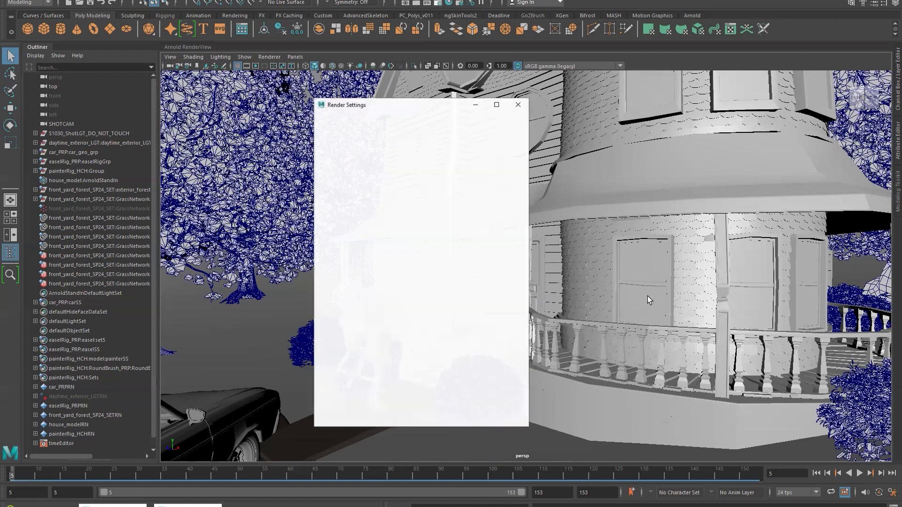
left_click_drag(441, 100, 621, 124)
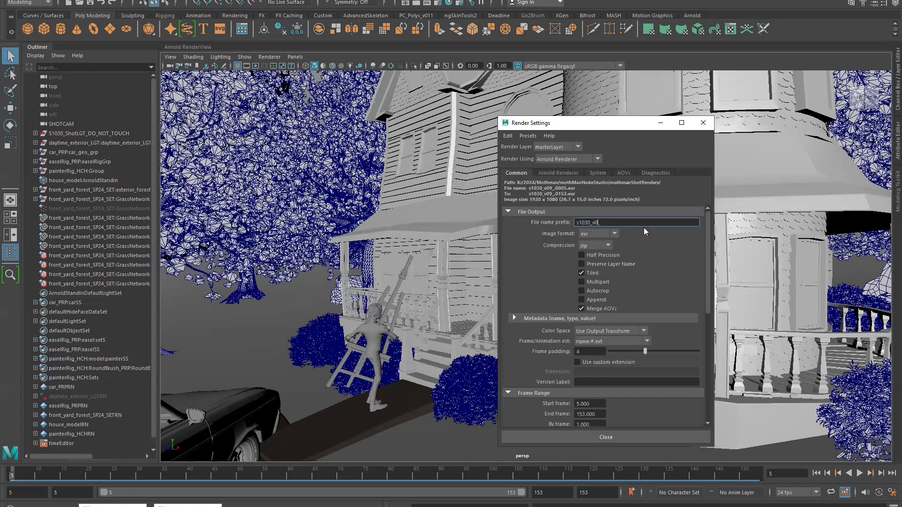
key("BackSpace")
type("10")
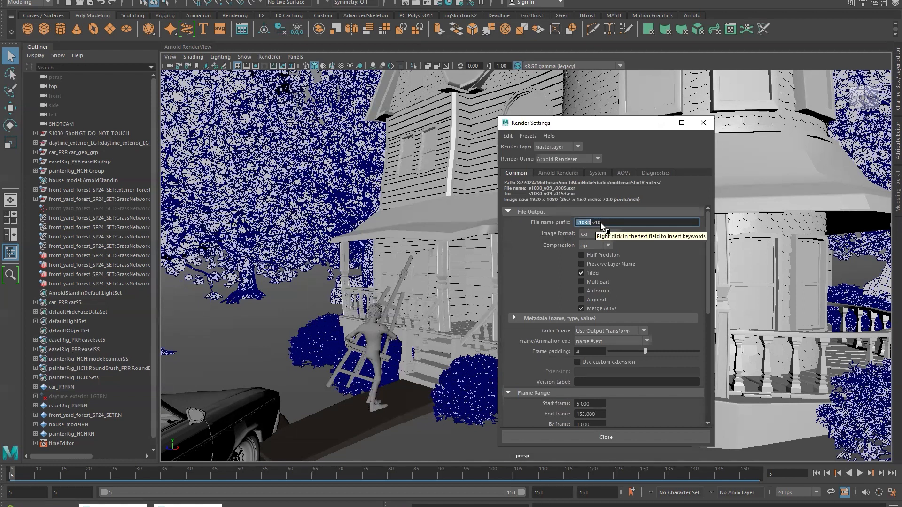
left_click(641, 260)
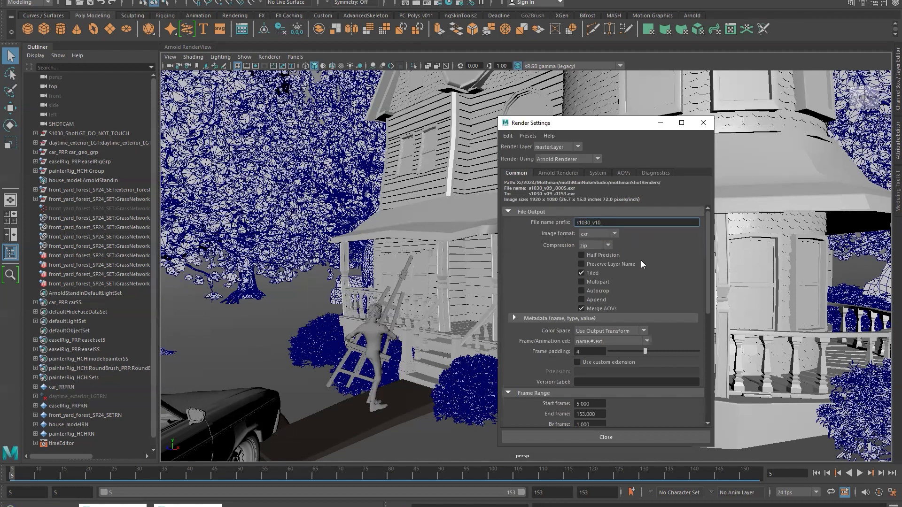
Try png as the output image format, then restore exr
left_click(611, 233)
left_click(607, 250)
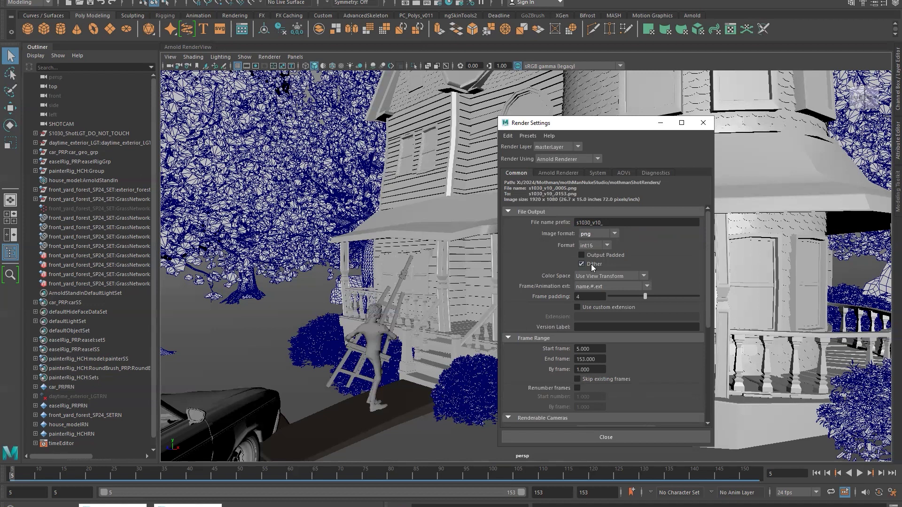
left_click(613, 233)
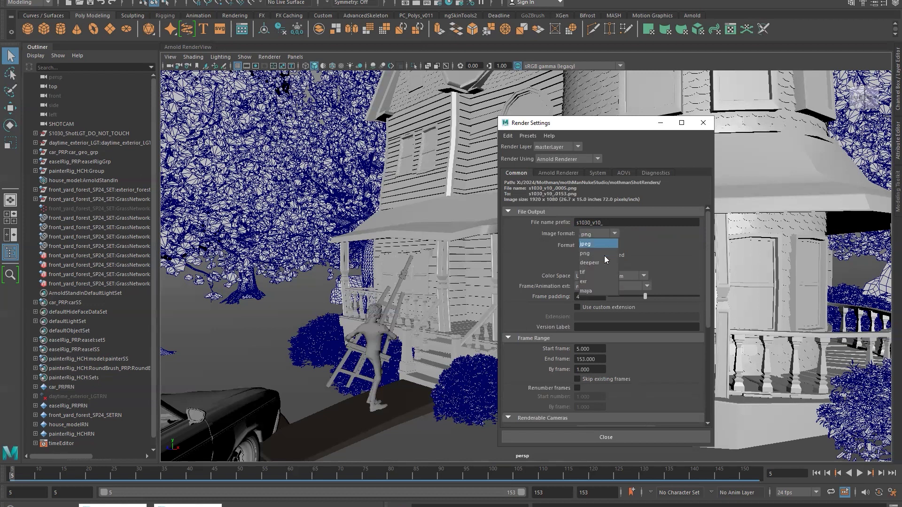
left_click(587, 281)
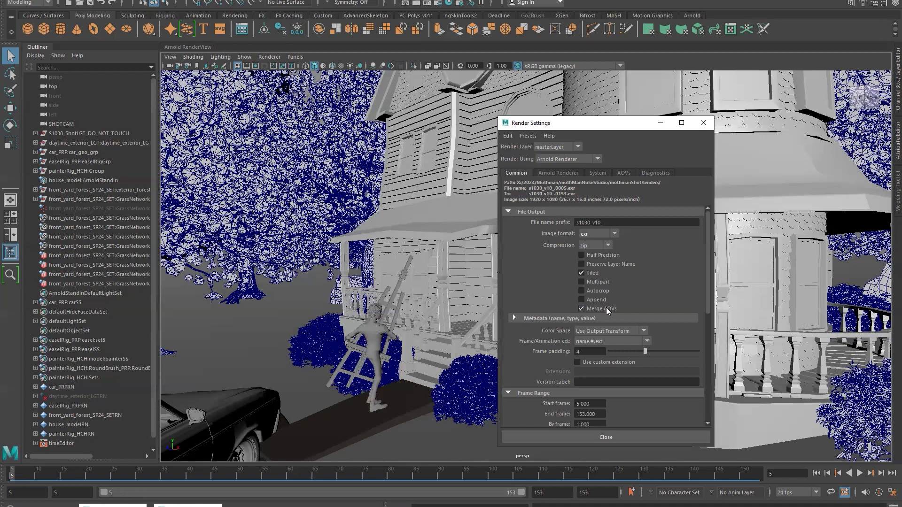
Set the output color space to Use View Transform and check the start and end frames of the render range
left_click(612, 332)
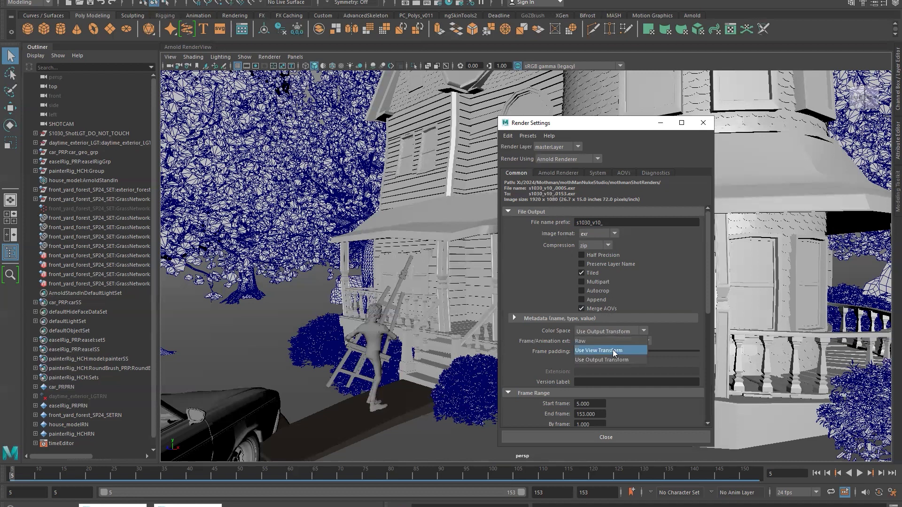
scroll(633, 333, "down", 2)
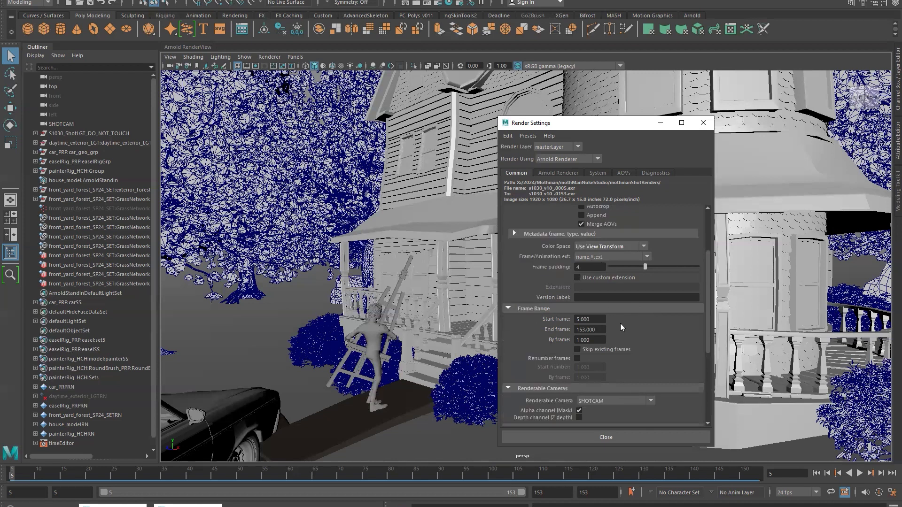
scroll(611, 319, "down", 1)
left_click(581, 292)
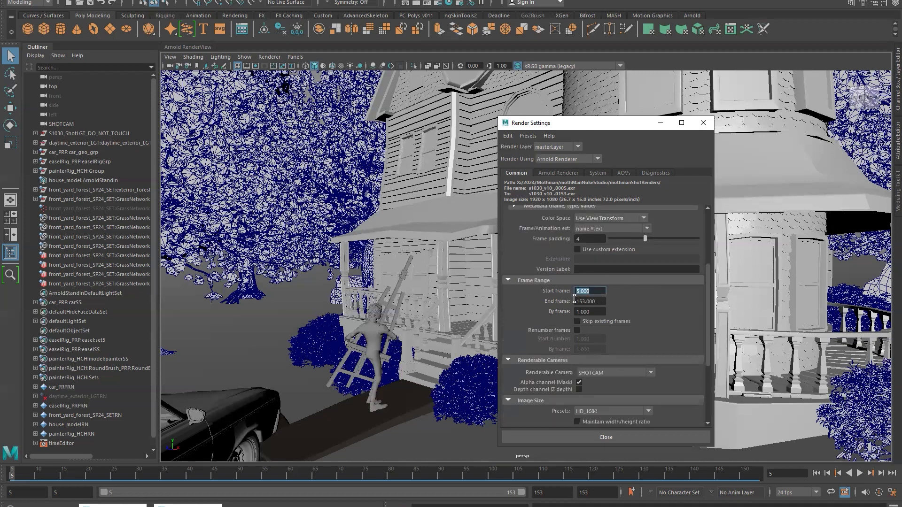
left_click(592, 301)
left_click(589, 304)
Check that SHOTCAM is the renderable camera and review the image size settings
scroll(603, 313, "down", 2)
left_click(609, 316)
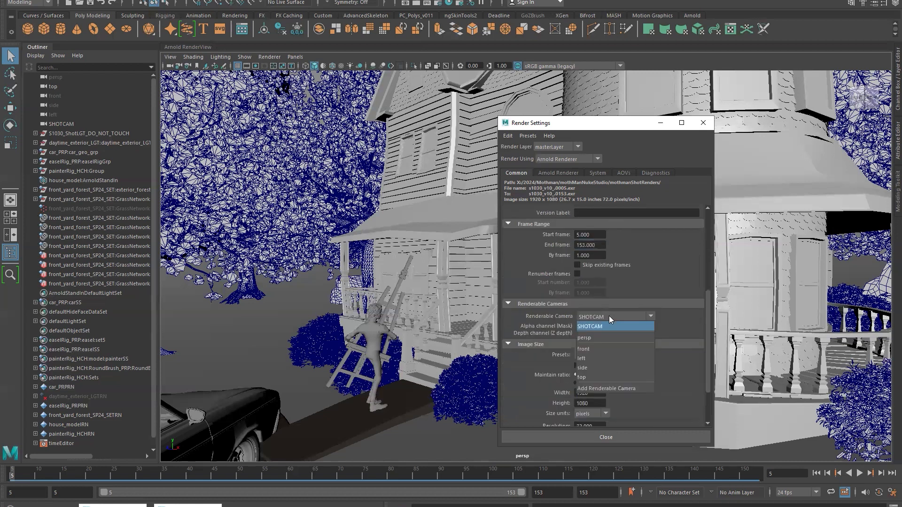
left_click(651, 318)
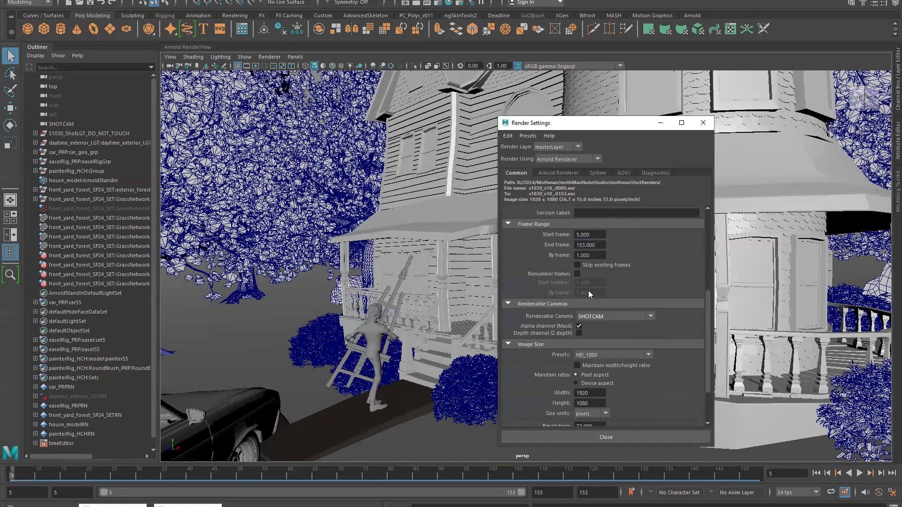
scroll(600, 260, "down", 2)
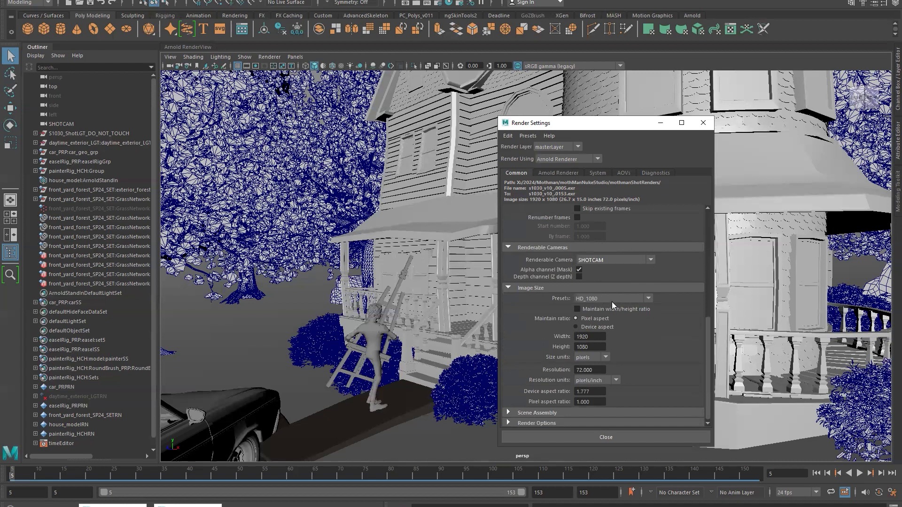
scroll(636, 274, "down", 1)
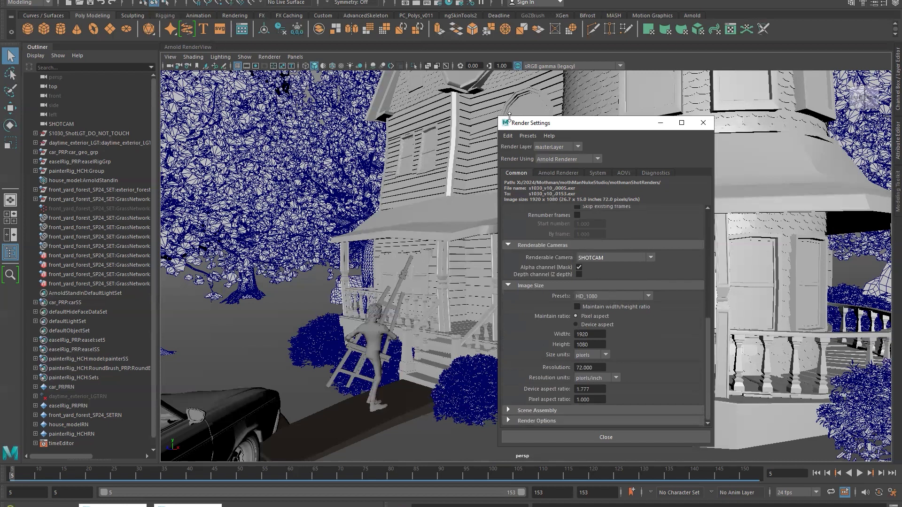
Review the Arnold sampling values, including Camera (AA), Diffuse, Transmission and SSS
left_click(574, 172)
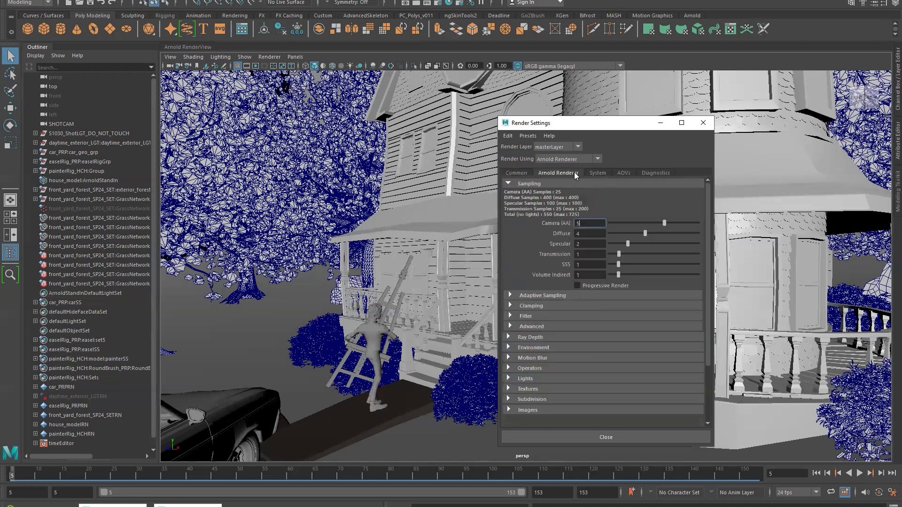
left_click(587, 222)
left_click(585, 235)
left_click(584, 254)
left_click(586, 264)
Remove the existing aiImagerDenoiserOptix1 imager from the Arnold render settings
scroll(552, 395, "down", 3)
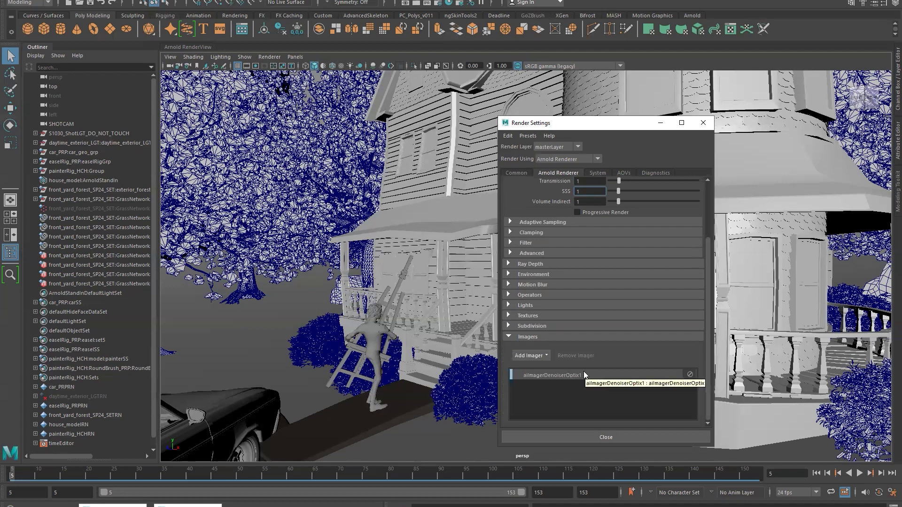
left_click(559, 375)
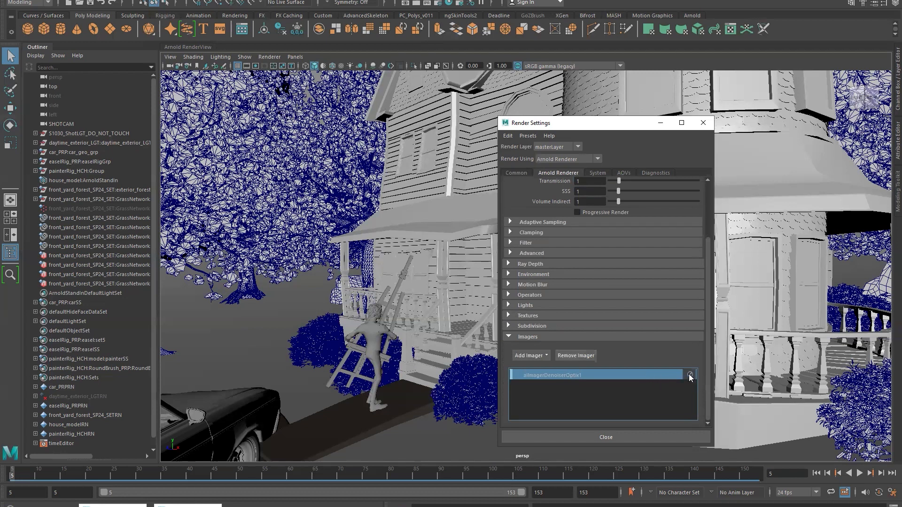
left_click(582, 357)
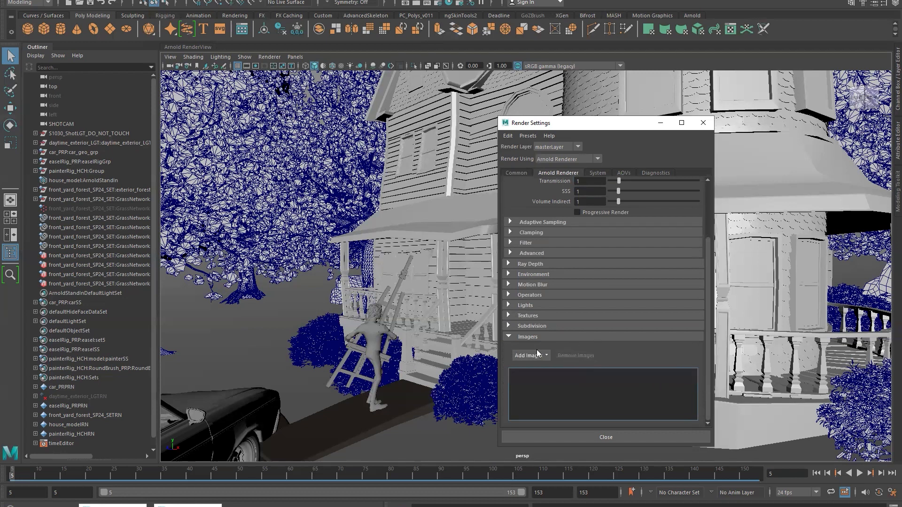
Add the existing aiImagerDenoiserOptix1 node back to the imagers, then delete it again
left_click(554, 334)
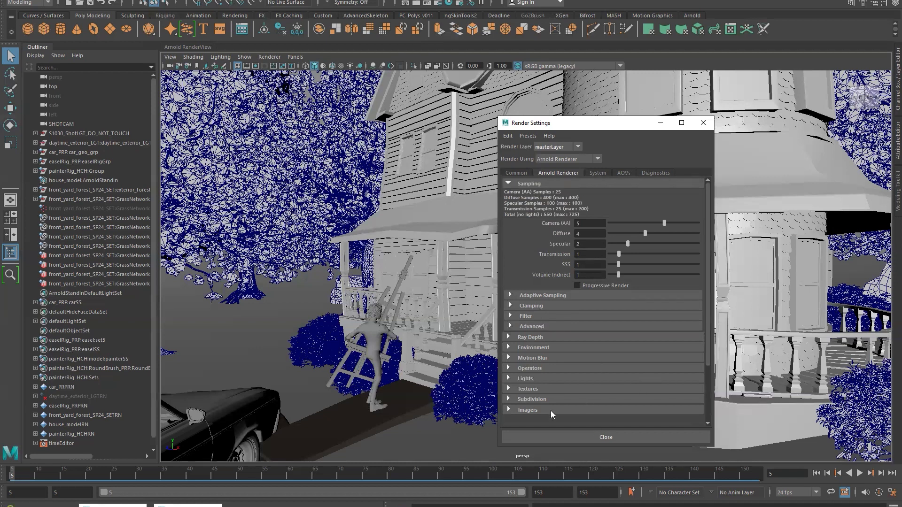
scroll(559, 367, "down", 3)
left_click(534, 356)
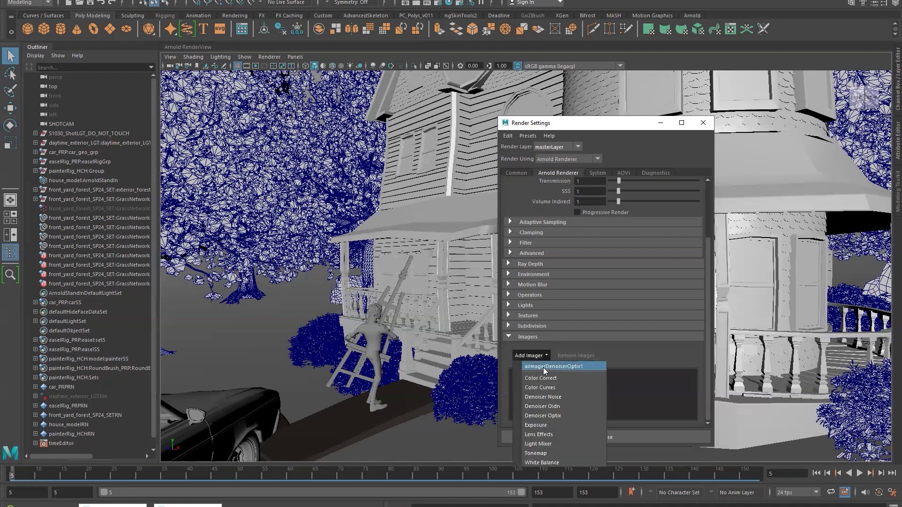
left_click(525, 366)
left_click(526, 357)
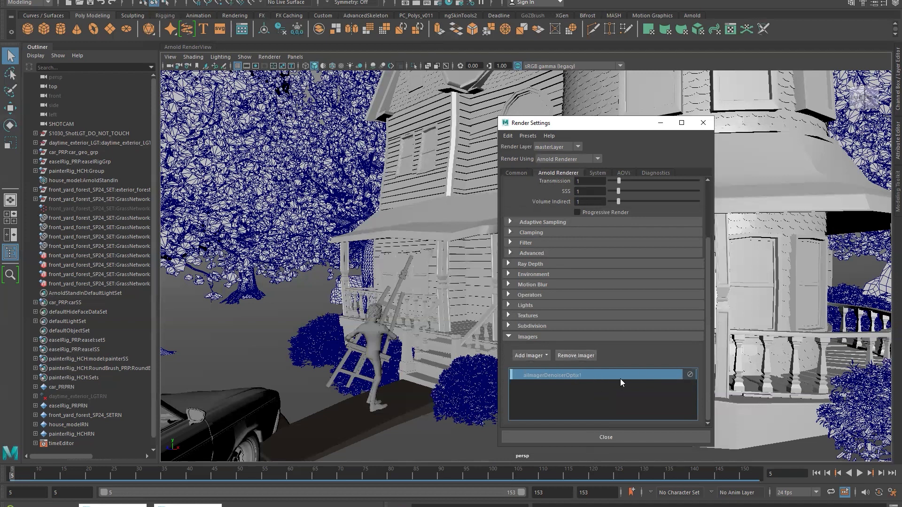
key("Delete")
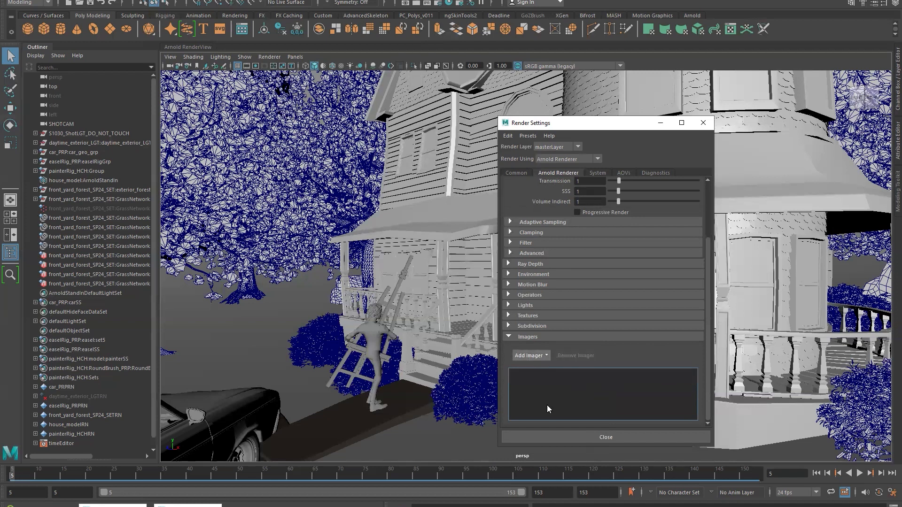
Add a new Denoiser Optix imager, close the render settings, and set the denoiser's Blend to 0.5
left_click(531, 355)
left_click(562, 415)
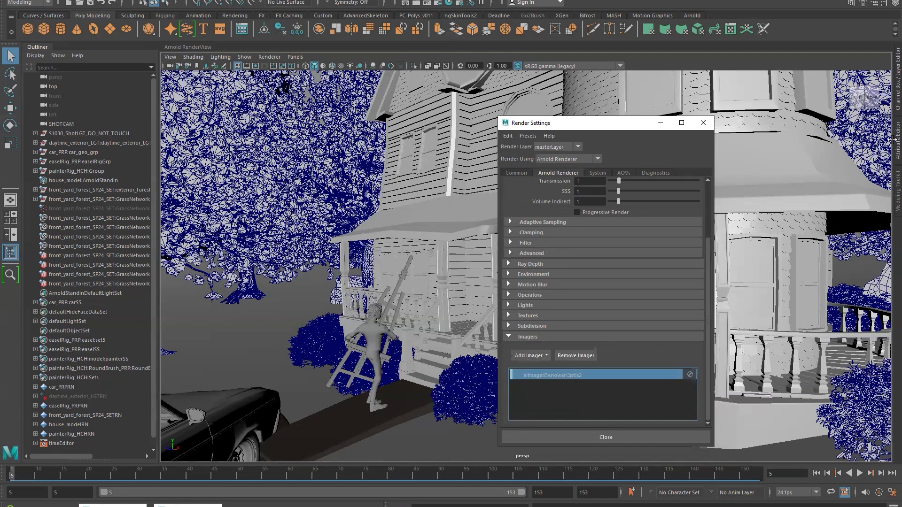
left_click(888, 155)
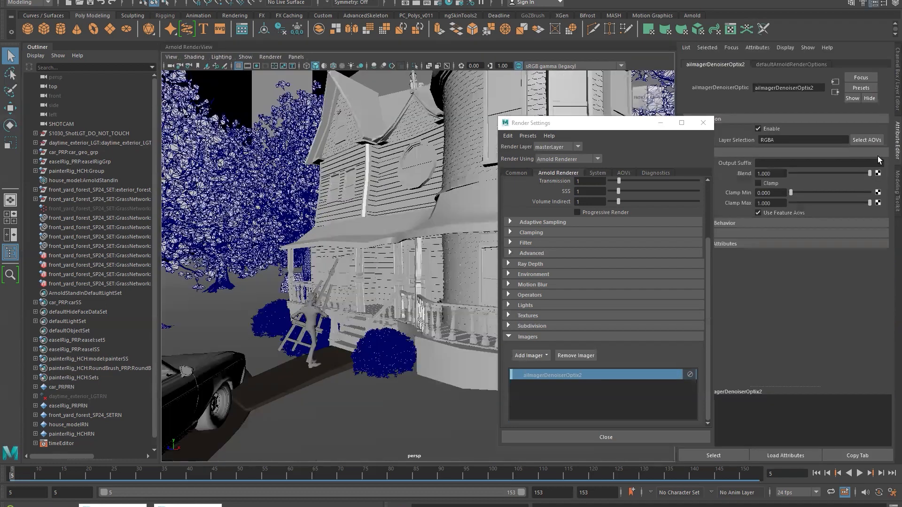
left_click(703, 122)
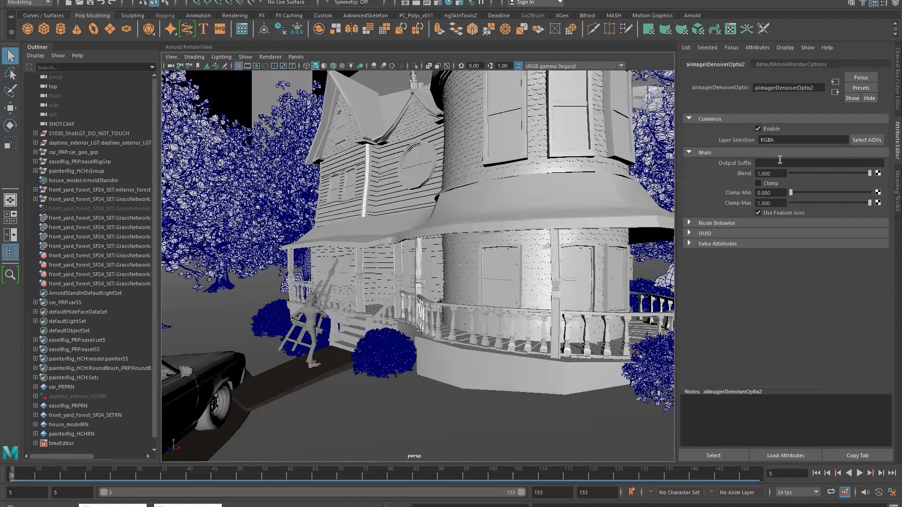
left_click_drag(775, 174, 731, 174)
type("0.5")
Restore the minimized Reference Editor and Light Editor windows and close them
left_click(113, 505)
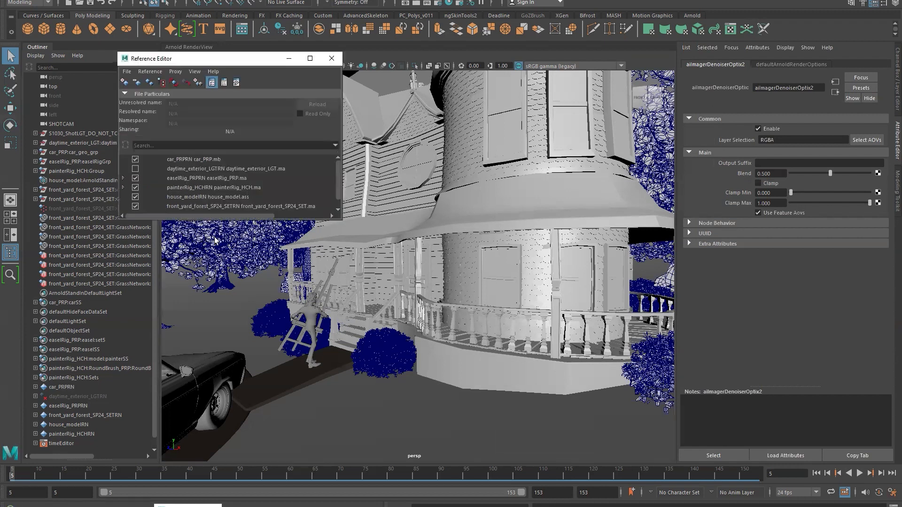
left_click(157, 503)
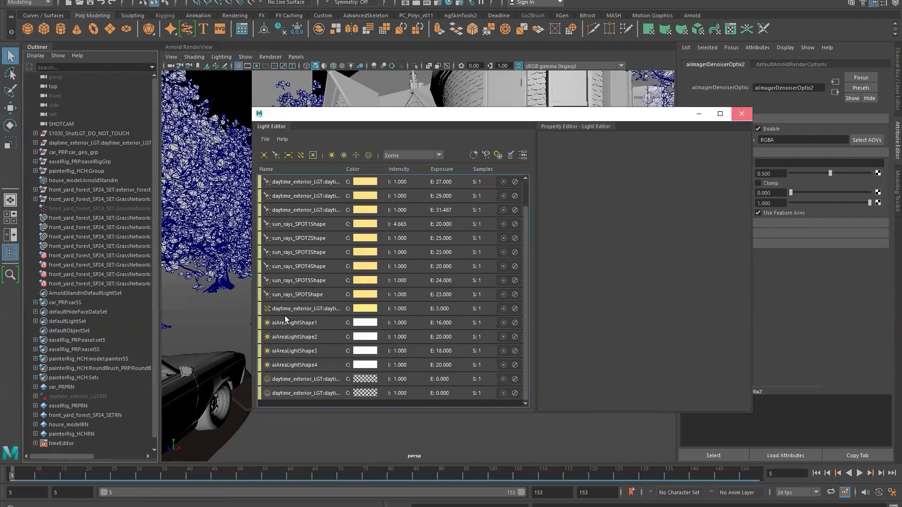
left_click(743, 114)
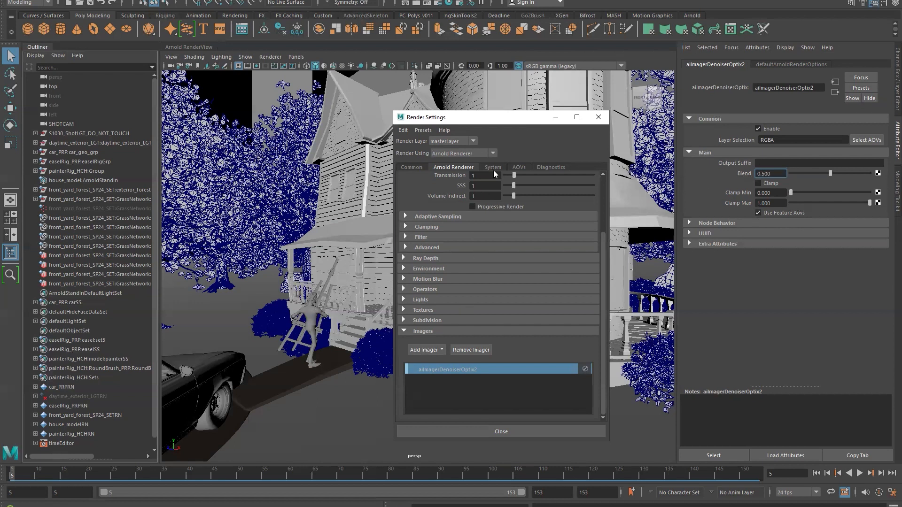
Show the active AOVs in the render settings and open the attributes of the RGBA AOV
left_click(515, 167)
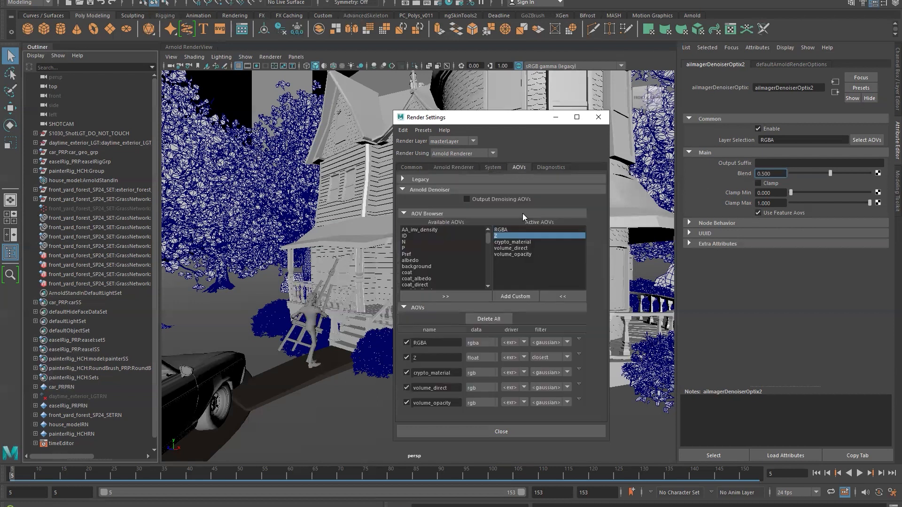
left_click(515, 230)
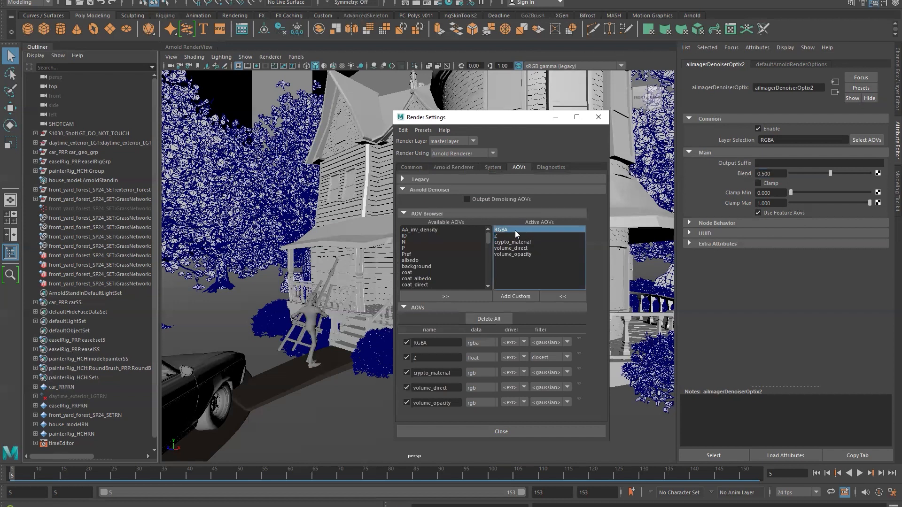
left_click(496, 229)
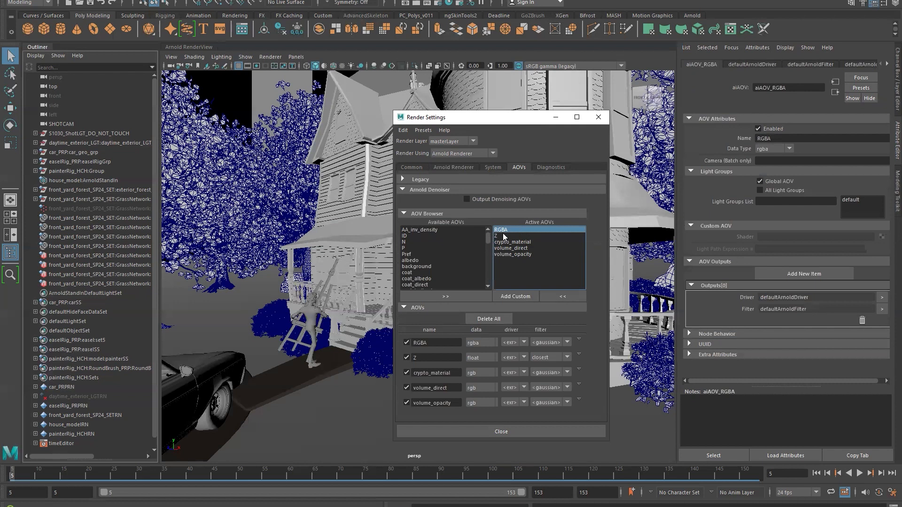
Examine the attributes of the active Z, crypto_material, volume_direct, volume_opacity and RGBA AOVs
key("Down")
left_click(540, 242)
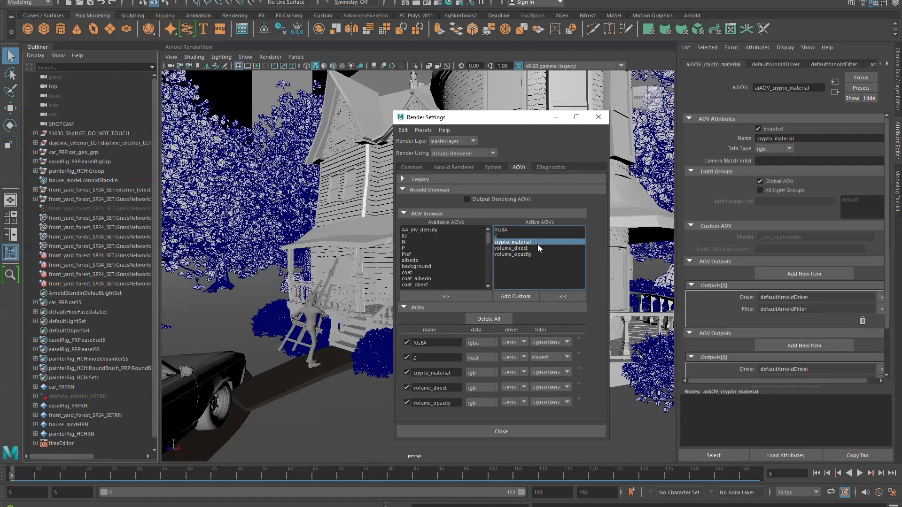
left_click(536, 248)
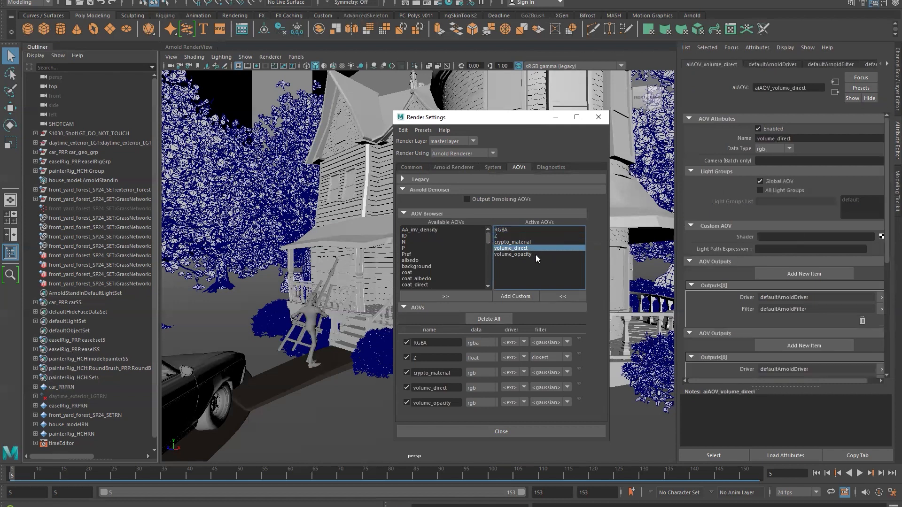
key("Down")
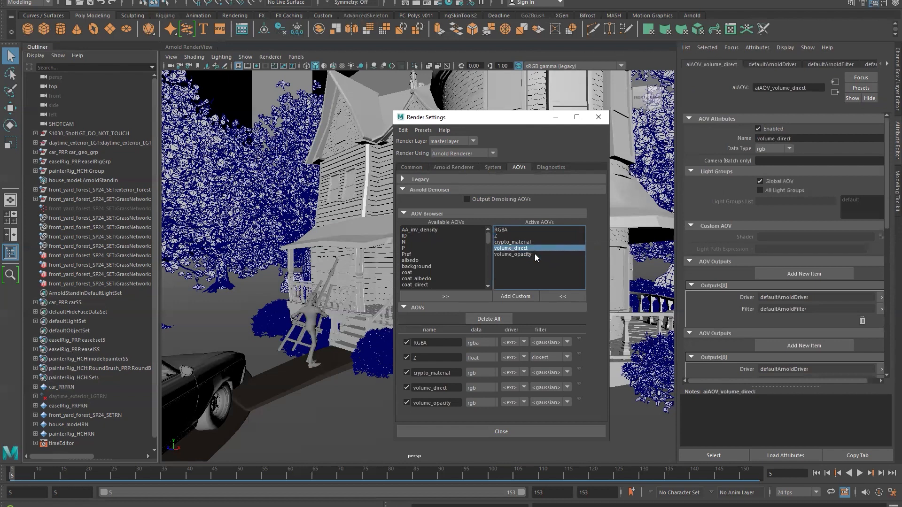
left_click(534, 248)
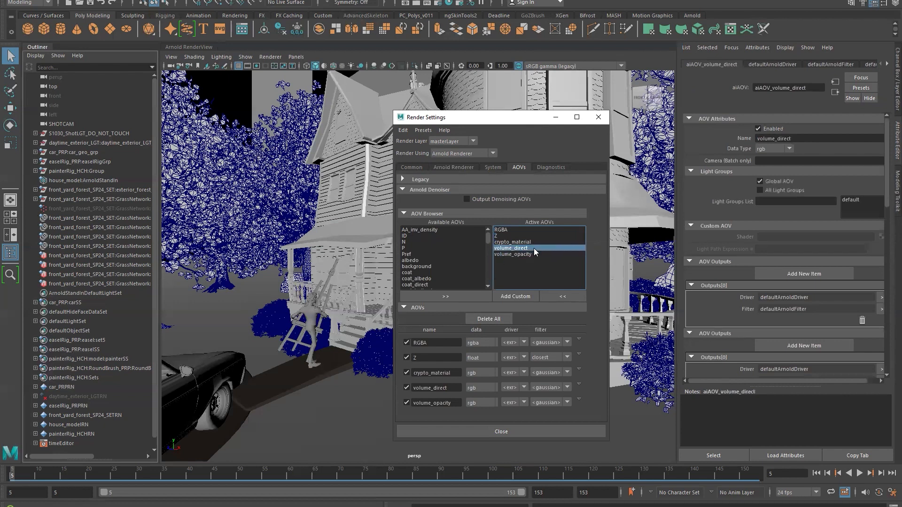
left_click(517, 254)
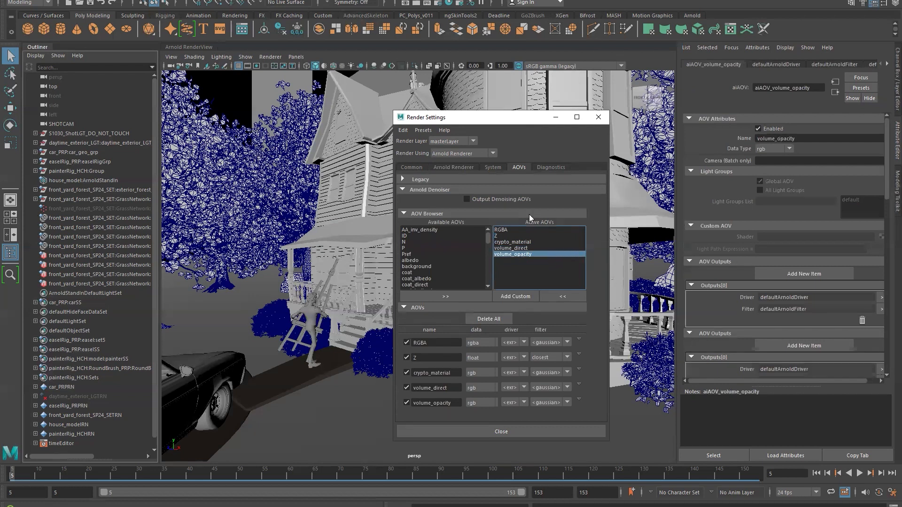
left_click(530, 248)
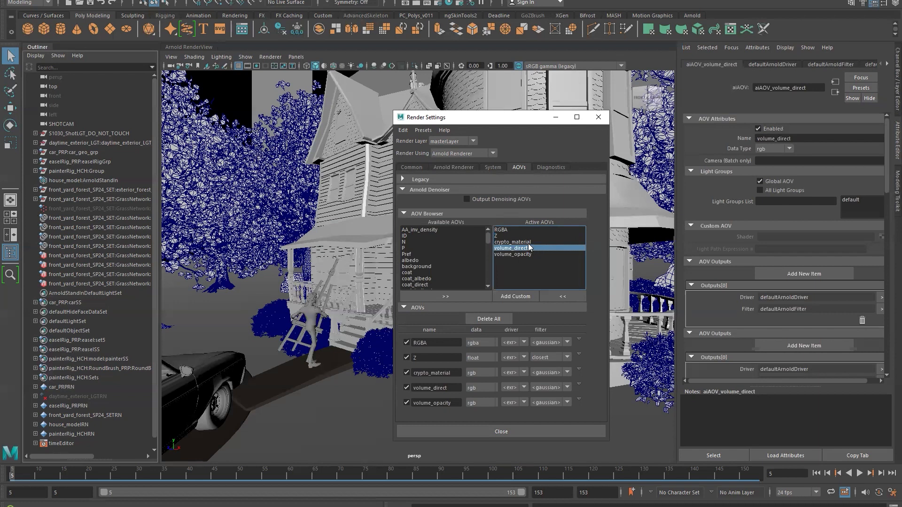
left_click(525, 230)
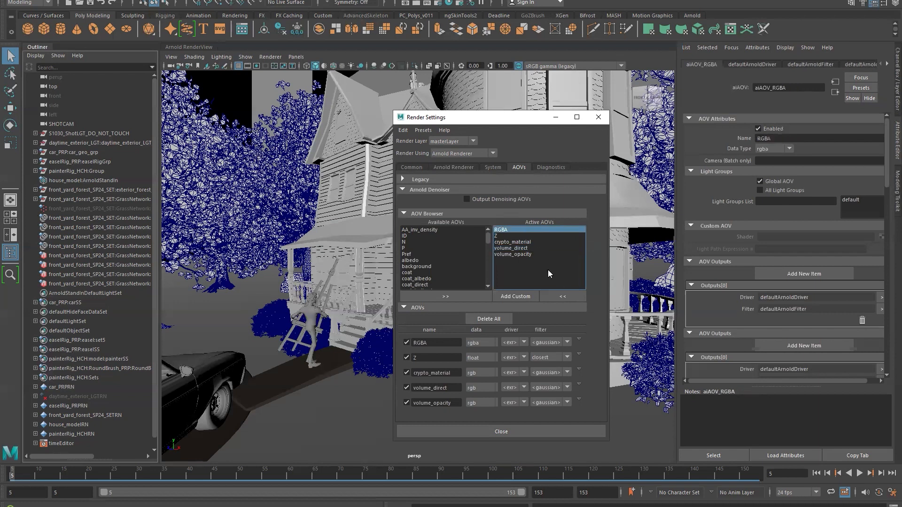
Remove Z, crypto_material, volume_direct and volume_opacity from the active AOVs, keeping only RGBA
left_click(537, 237)
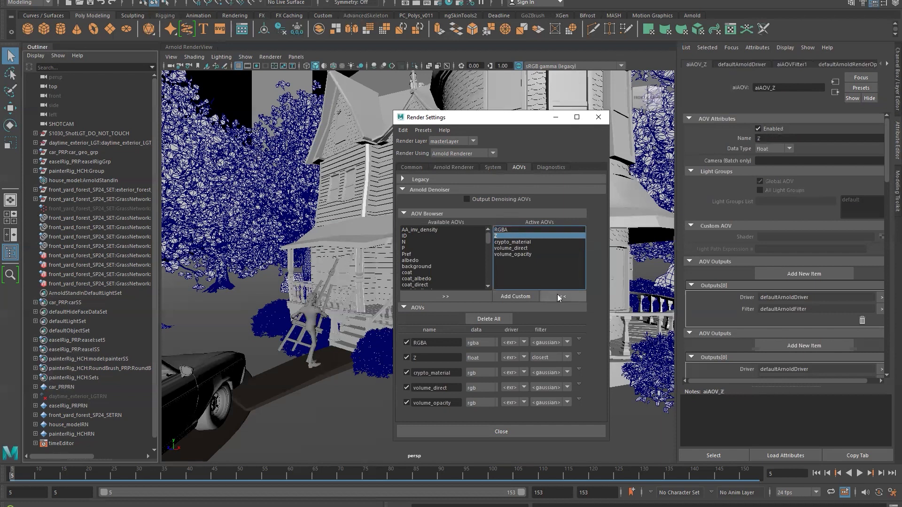
left_click(558, 295)
left_click(532, 235)
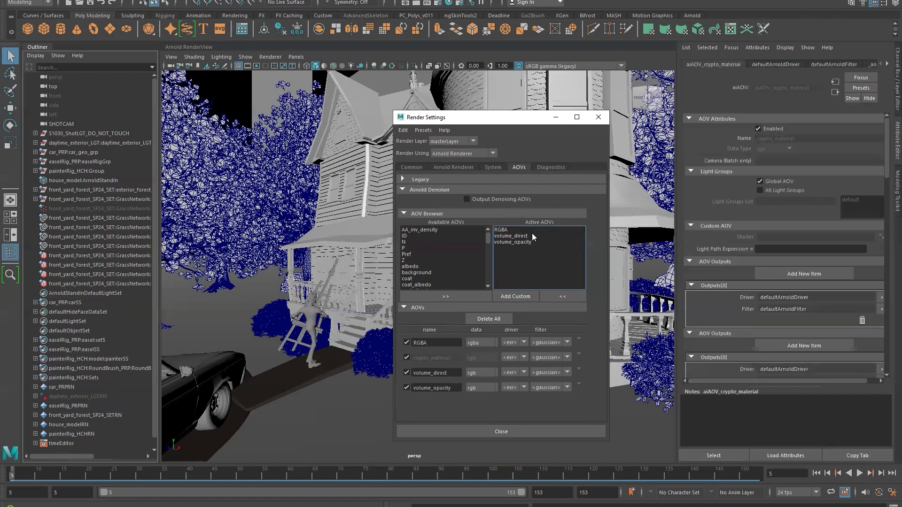
left_click(561, 293)
left_click(563, 296)
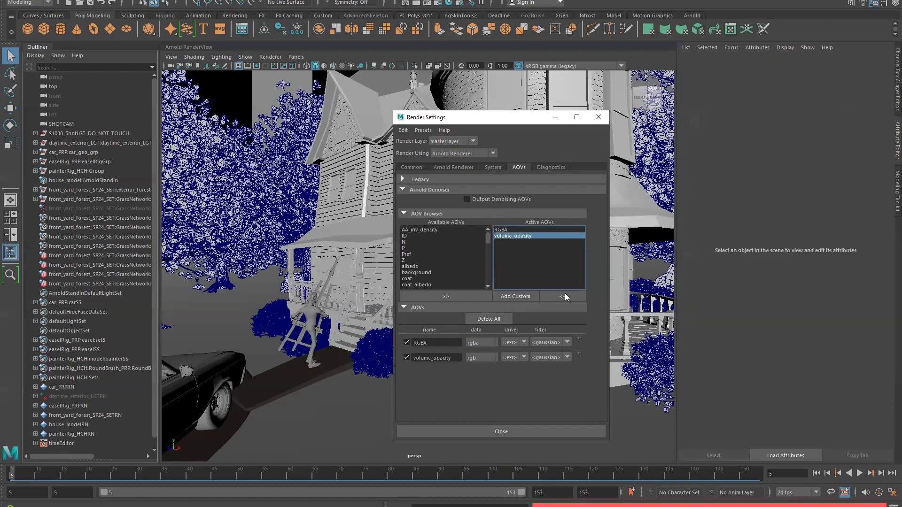
double_click(516, 236)
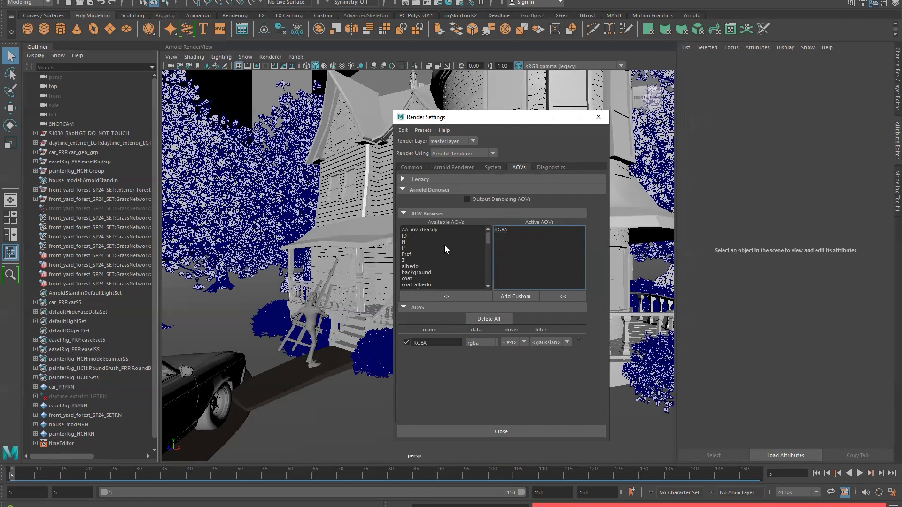
Add the Z and crypto_material (cryptomatte) AOVs to the active AOVs
left_click(444, 260)
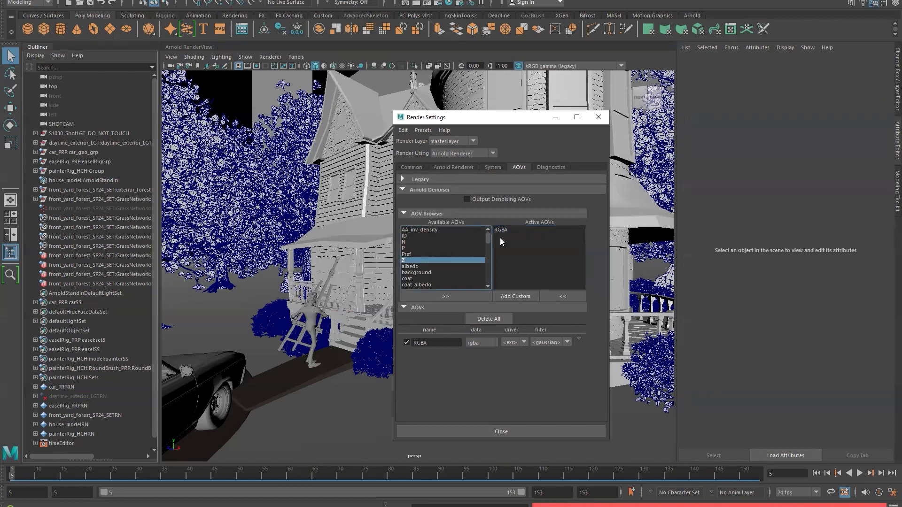
left_click(435, 293)
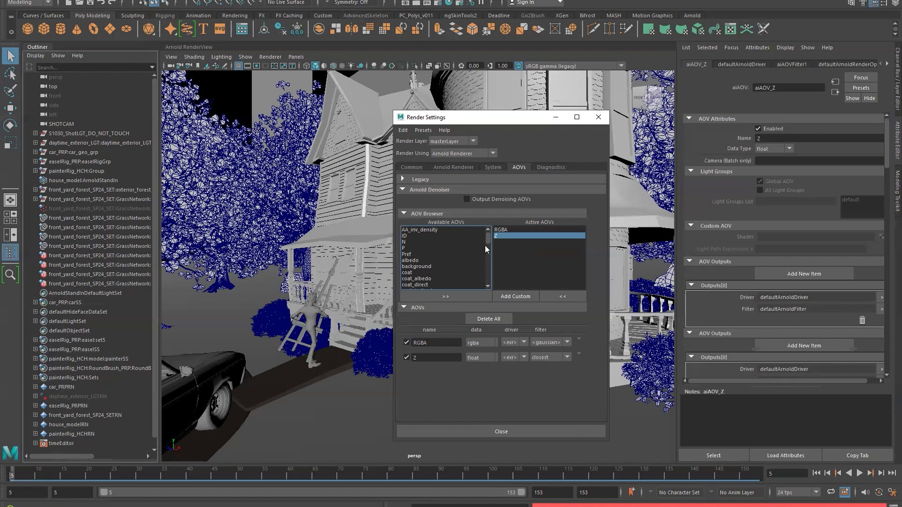
left_click_drag(488, 247, 489, 278)
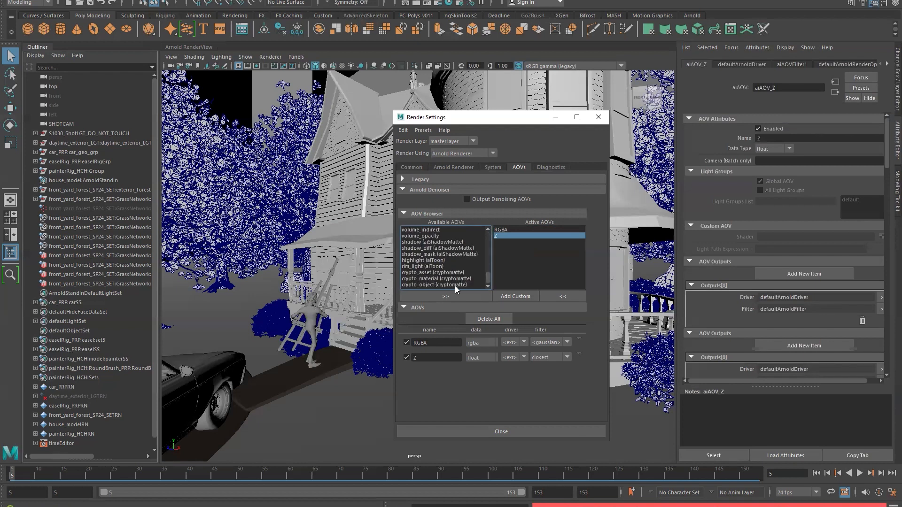
left_click(460, 278)
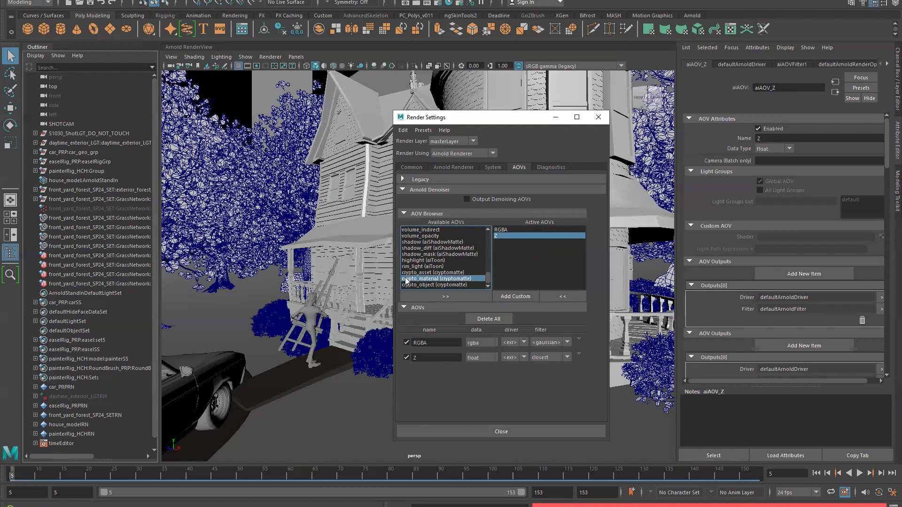
left_click(446, 296)
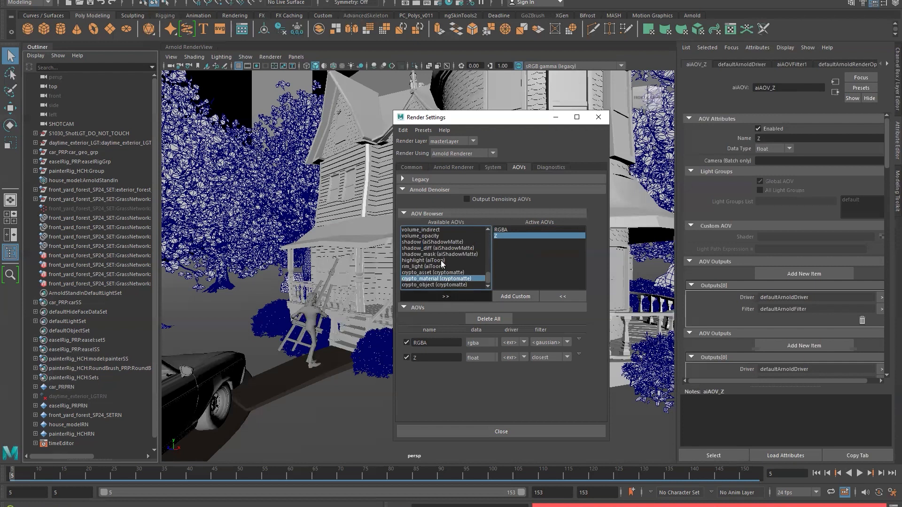
Add the volume_direct and volume_opacity AOVs to the active AOVs
scroll(451, 259, "up", 2)
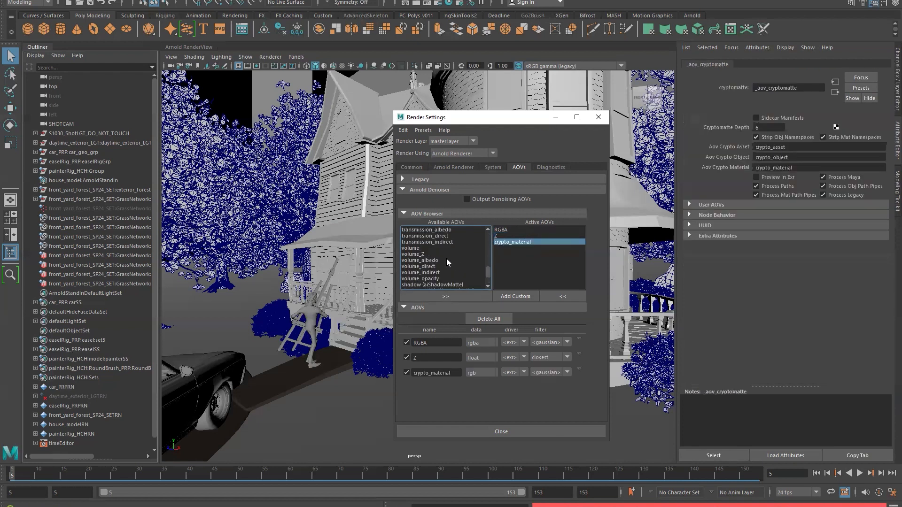
left_click(443, 266)
left_click(445, 296)
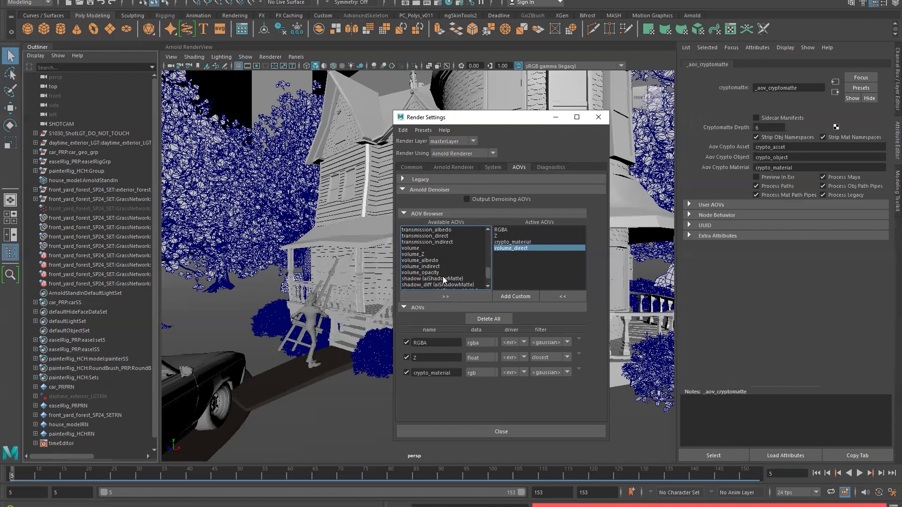
left_click(446, 295)
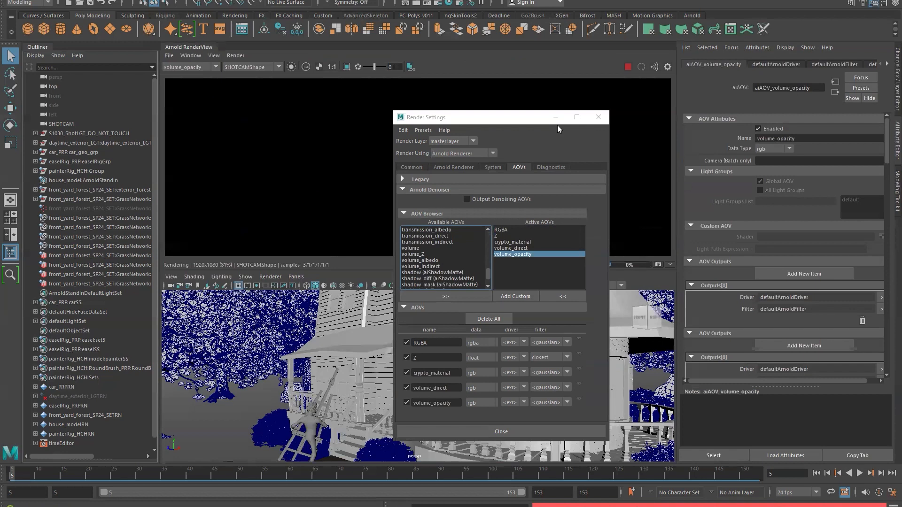
Display the Beauty AOV in the Arnold RenderView and move the Render Settings window off the rendered image
left_click(190, 67)
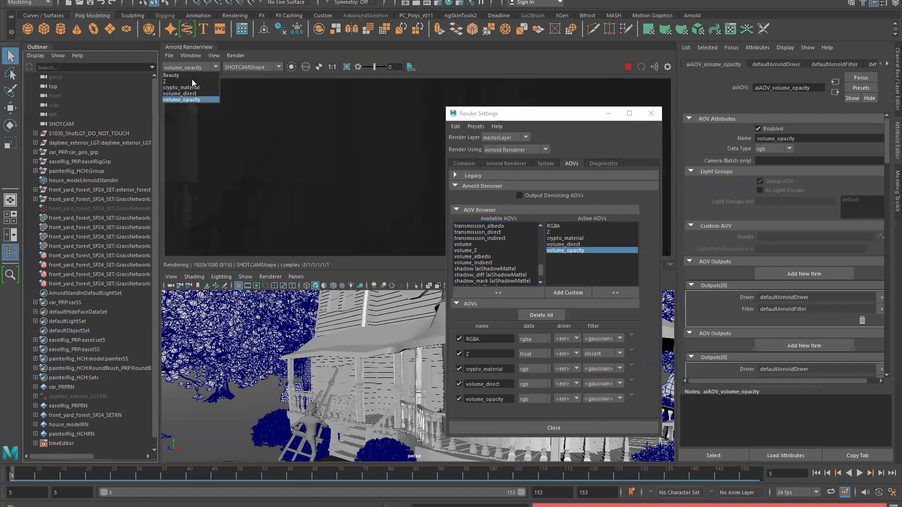
left_click(172, 75)
scroll(376, 181, "down", 3)
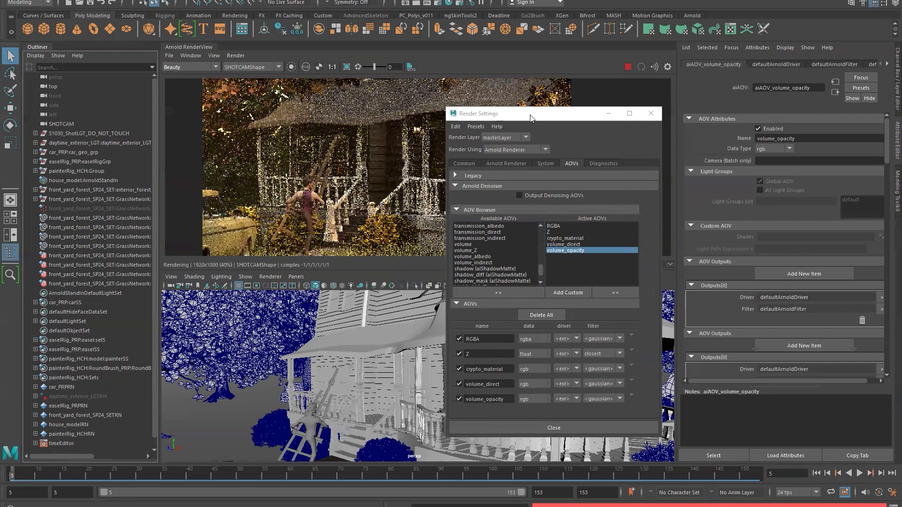
left_click_drag(531, 117, 726, 115)
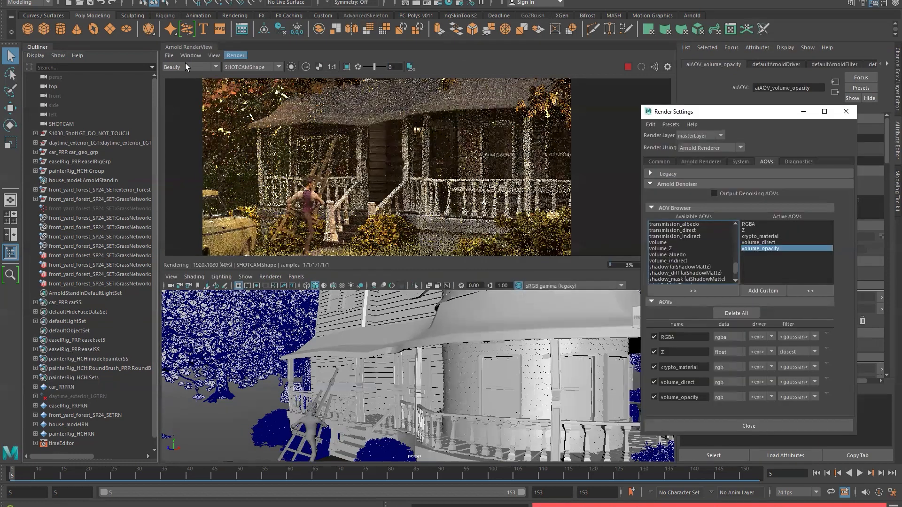
Switch the Arnold RenderView to the Z AOV and inspect the depth pass
left_click(189, 68)
left_click(187, 83)
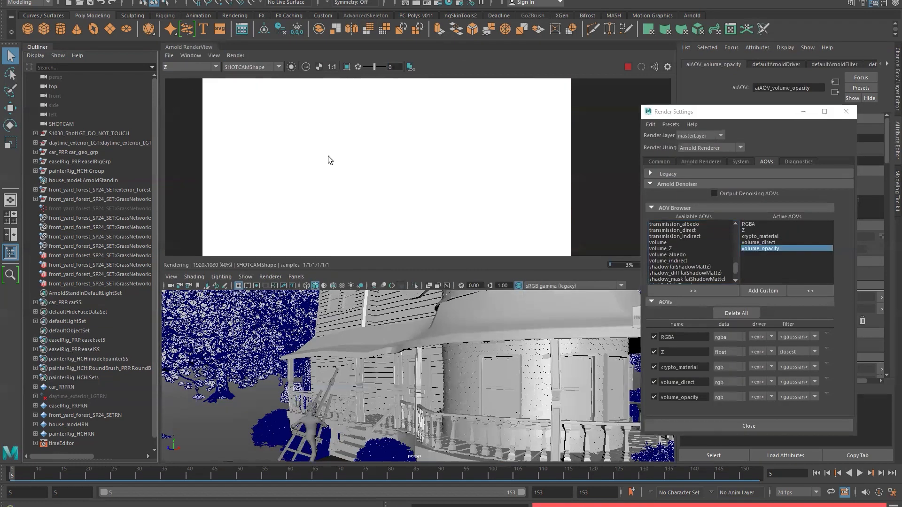
scroll(328, 155, "down", 2)
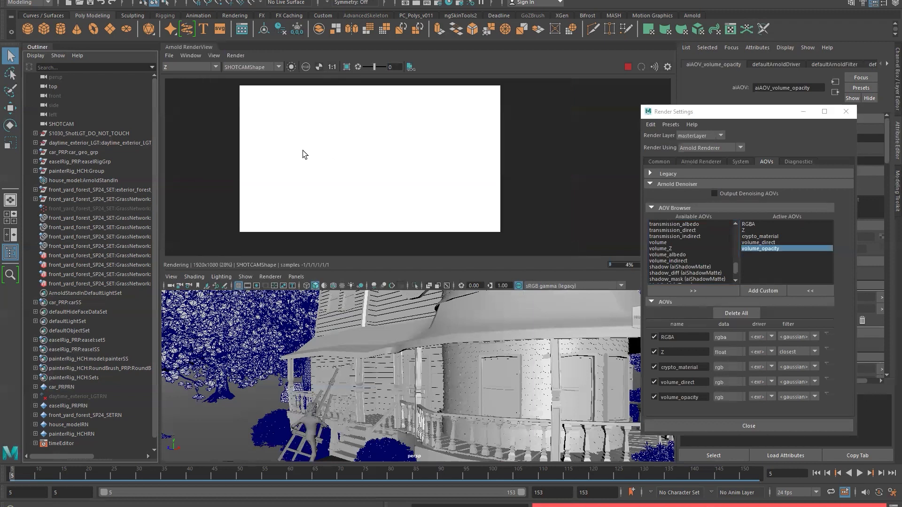
scroll(303, 127, "up", 2)
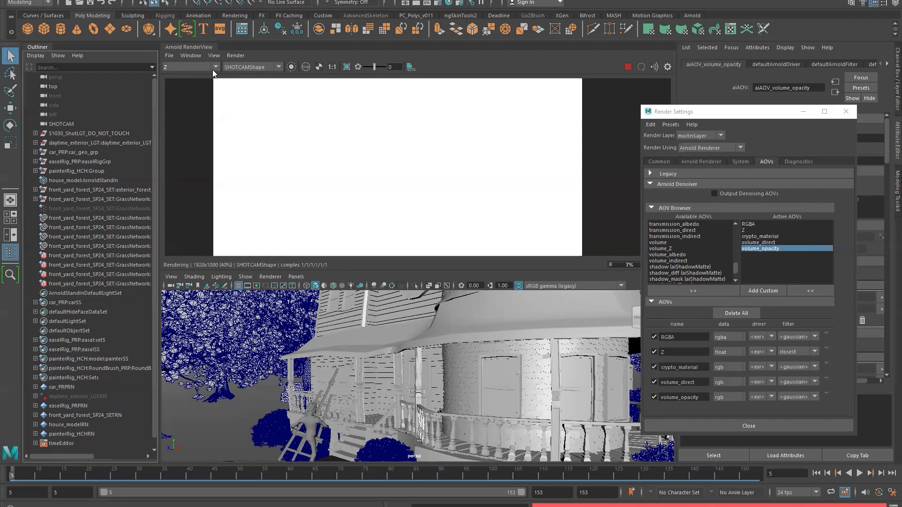
Switch the Arnold RenderView to the crypto_material AOV and examine the material mattes around the painter character
left_click(190, 67)
left_click(173, 87)
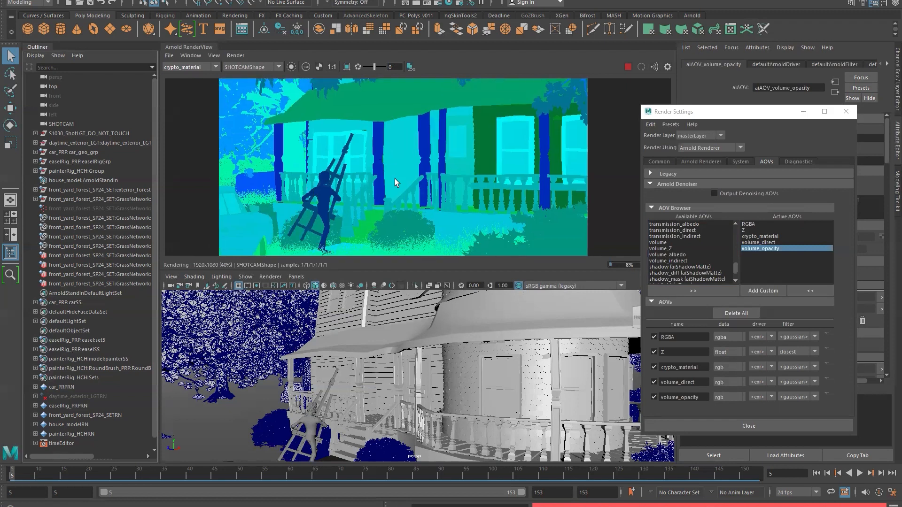
right_click_drag(248, 175, 190, 175, "alt")
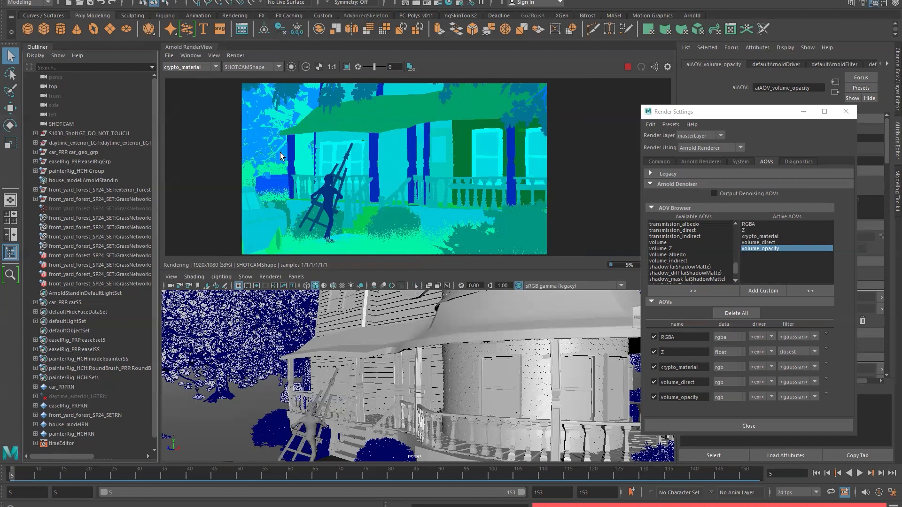
scroll(329, 214, "up", 2)
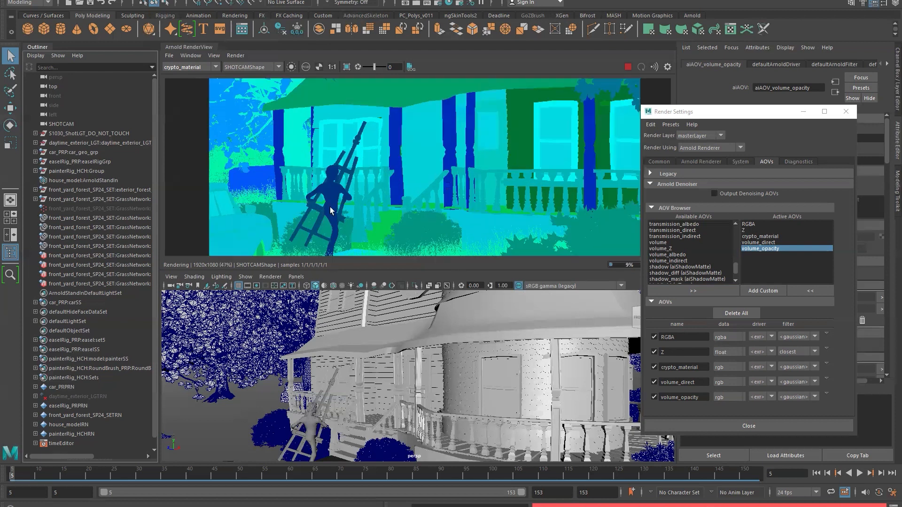
scroll(331, 211, "up", 1)
scroll(327, 112, "up", 1)
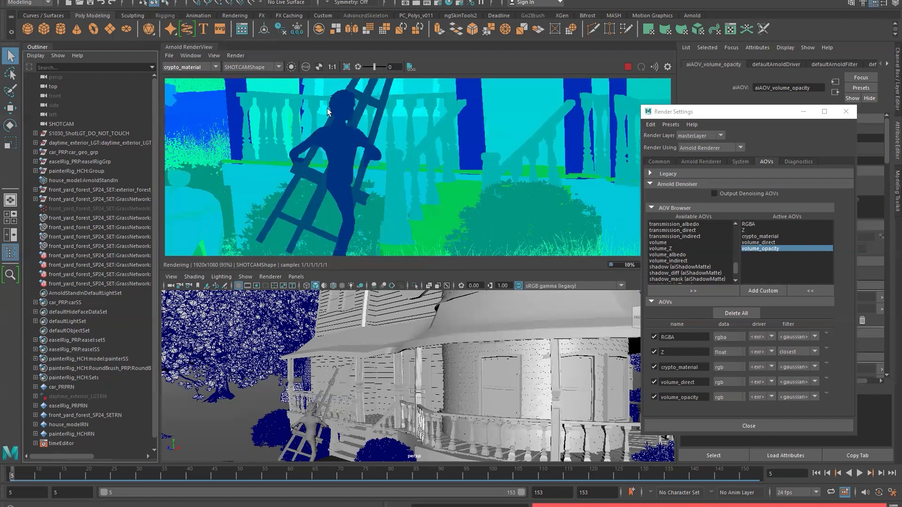
scroll(335, 196, "down", 1)
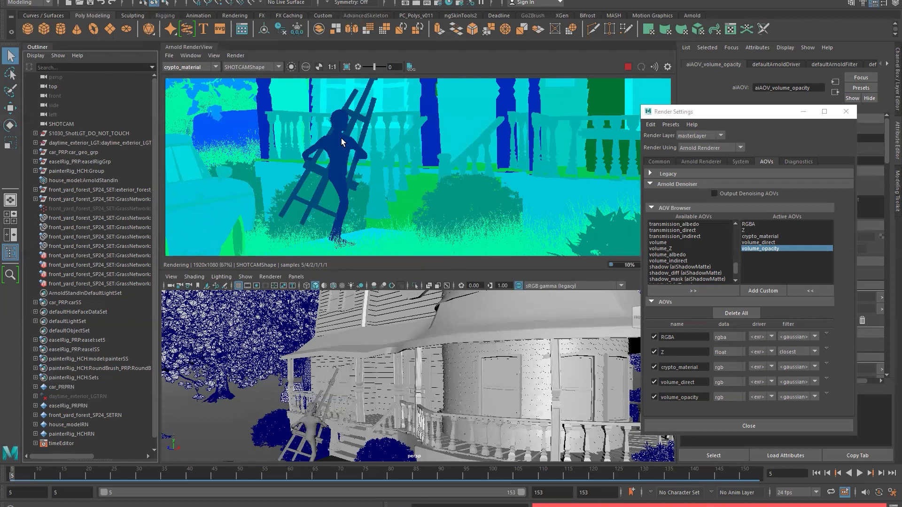
scroll(342, 138, "down", 2)
middle_click_drag(332, 183, 325, 194)
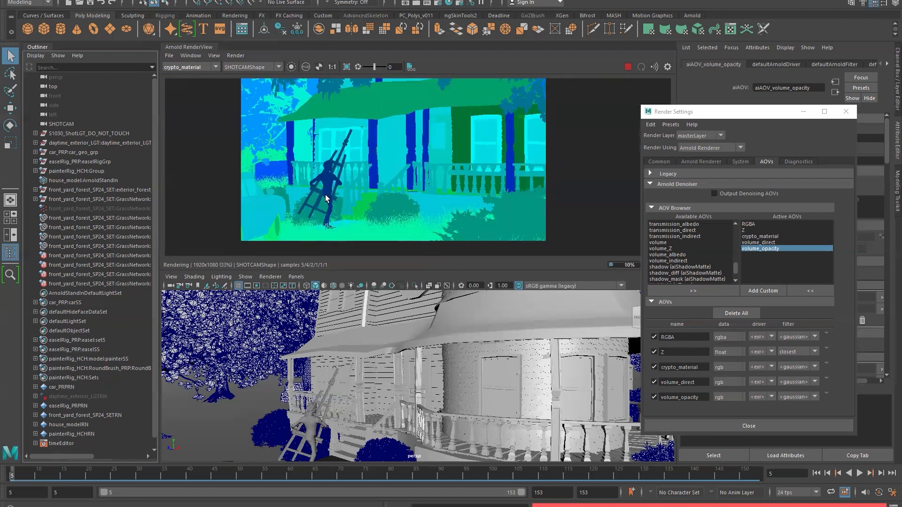
Switch the Arnold RenderView to the volume_direct AOV and to volume_opacity, and inspect both volume passes
left_click(189, 66)
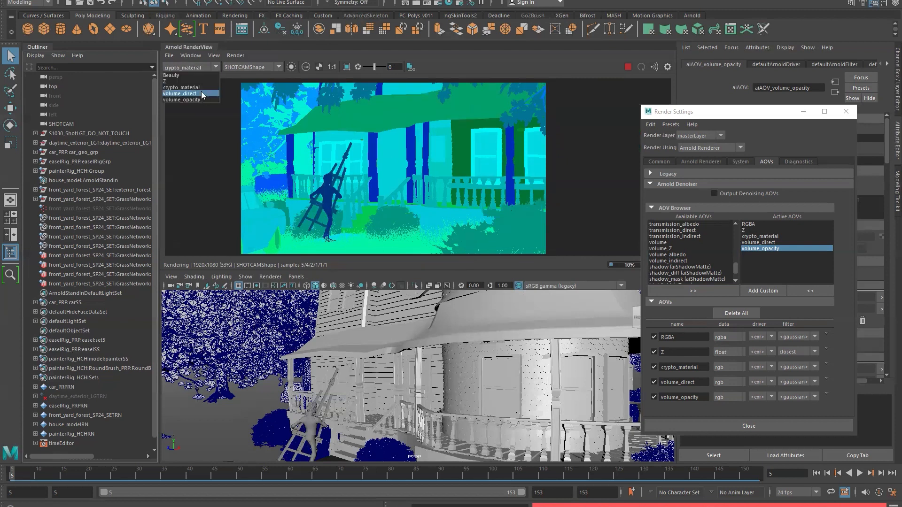
left_click(197, 95)
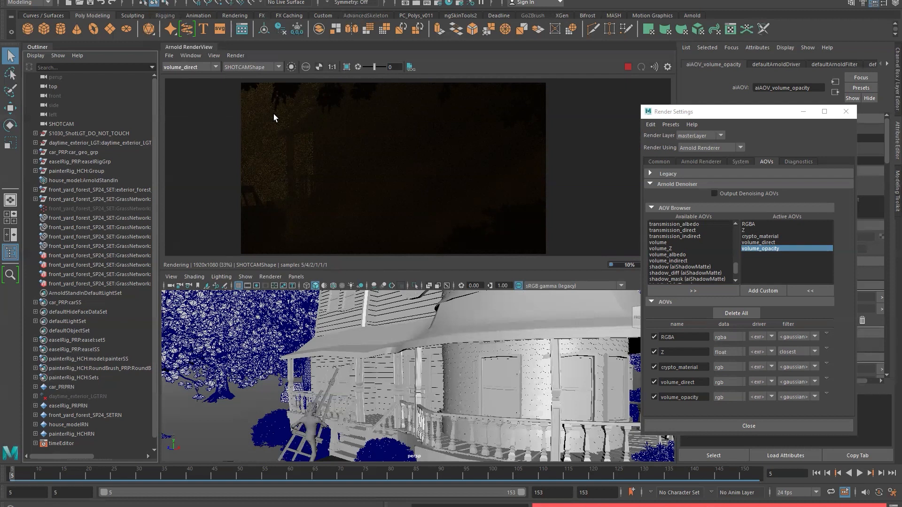
left_click(212, 68)
left_click(207, 99)
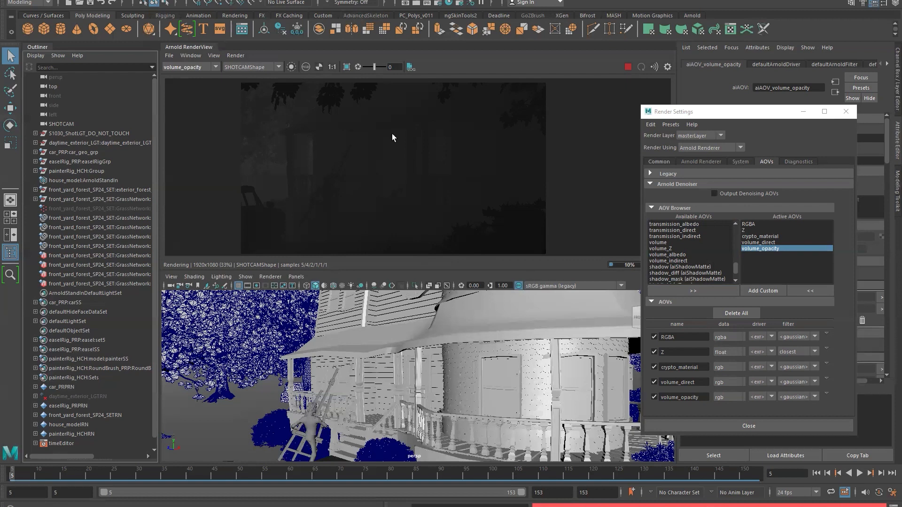
Recheck the Z AOV, return the Arnold RenderView to Beauty and stop the render
left_click(207, 67)
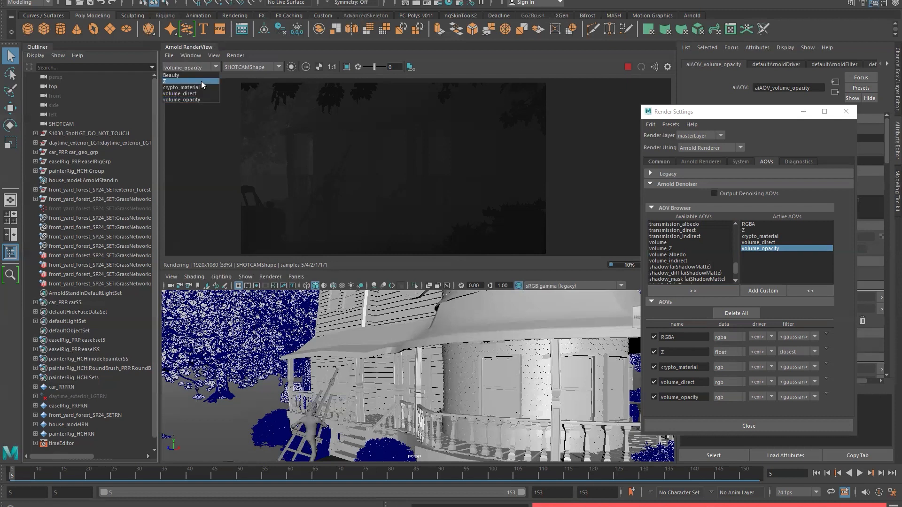
left_click(201, 81)
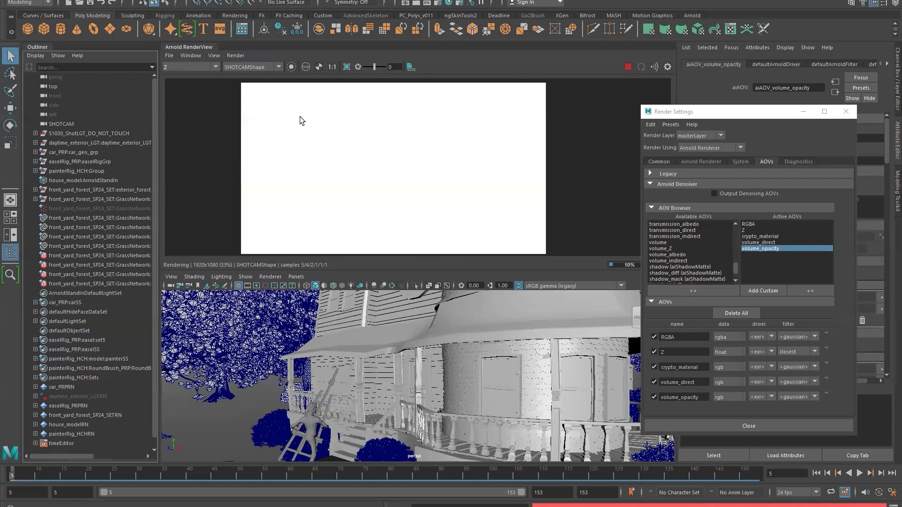
left_click(184, 67)
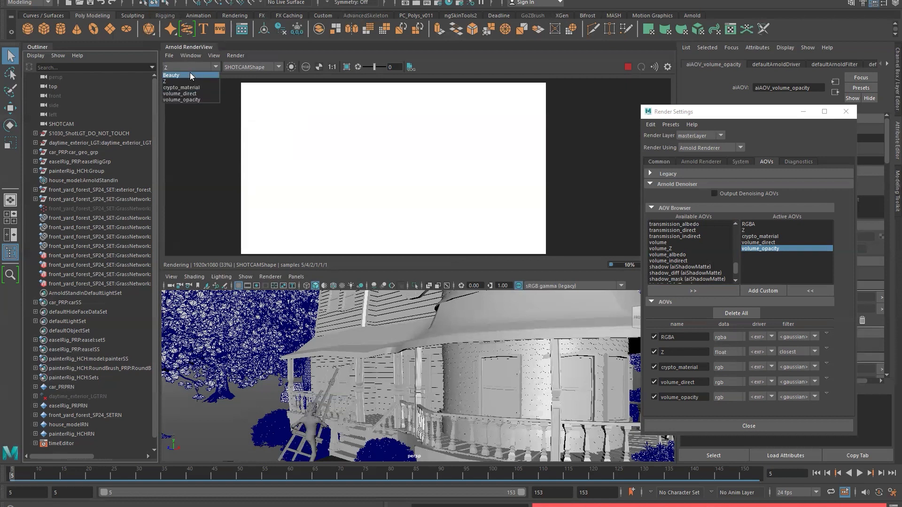
left_click(194, 76)
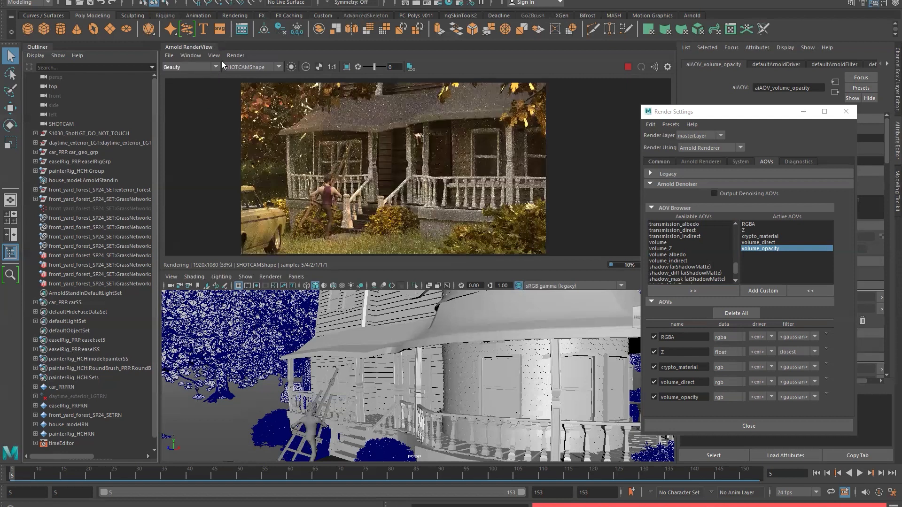
left_click(628, 67)
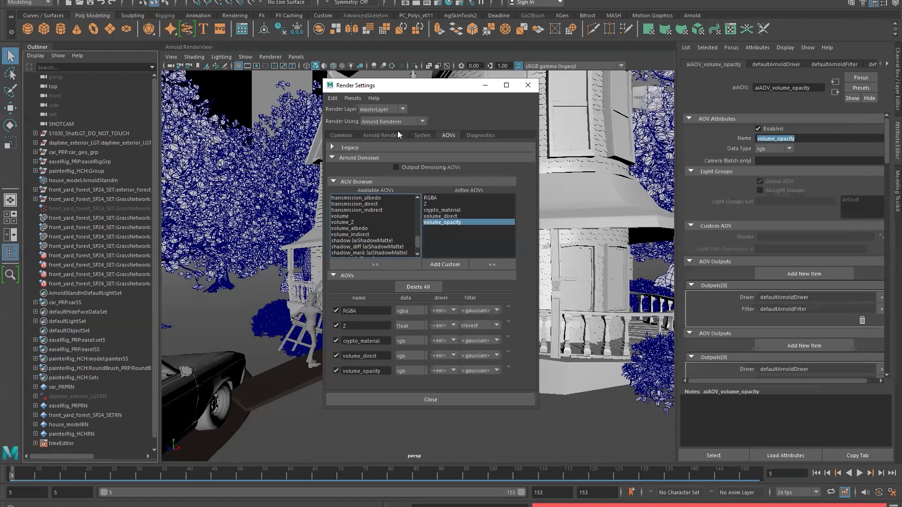
Review the Arnold sampling settings and the common file output and camera settings, then close the Render Settings
left_click(385, 134)
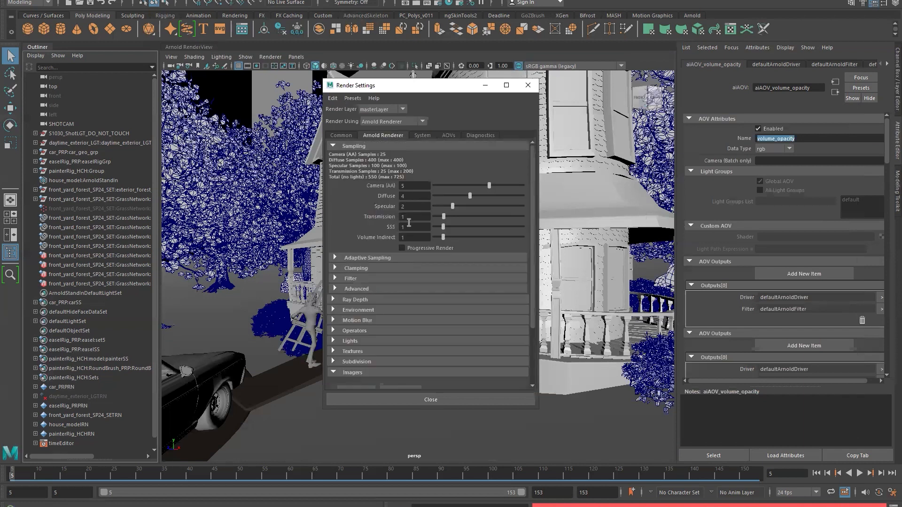
left_click(345, 134)
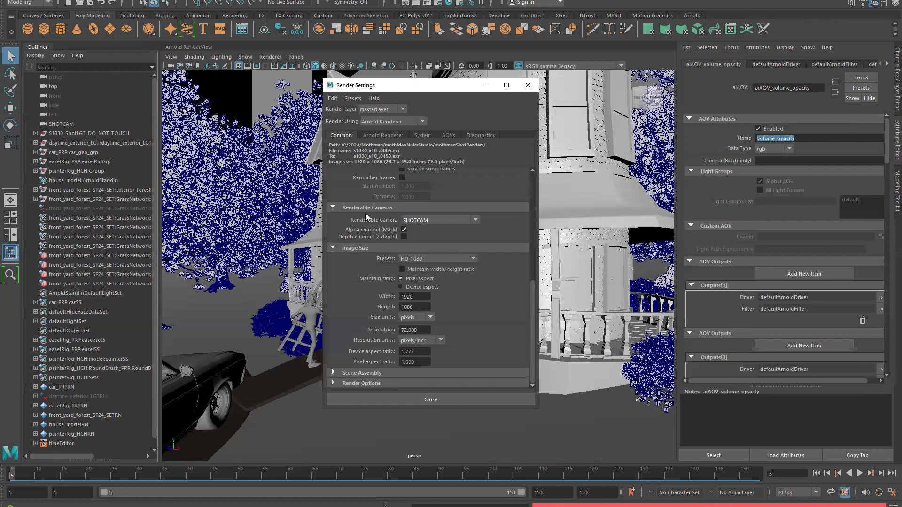
scroll(420, 298, "up", 3)
scroll(418, 304, "down", 2)
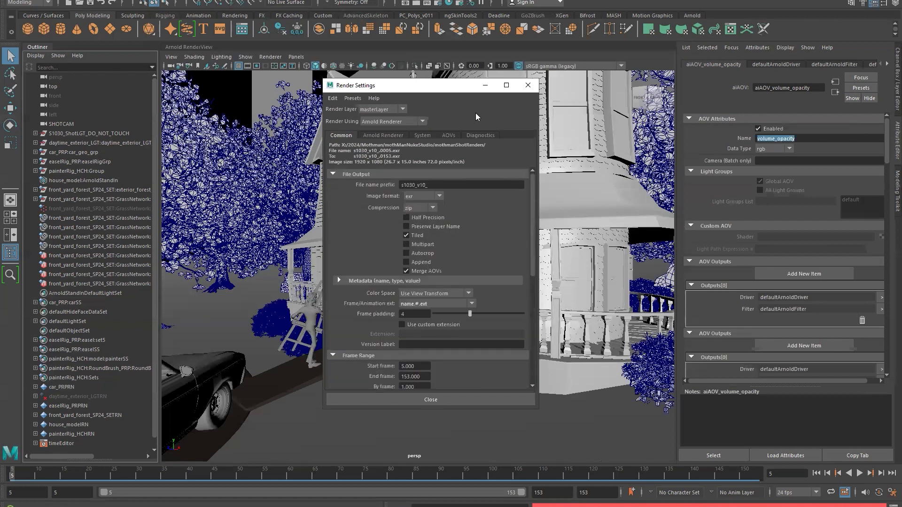
left_click(527, 85)
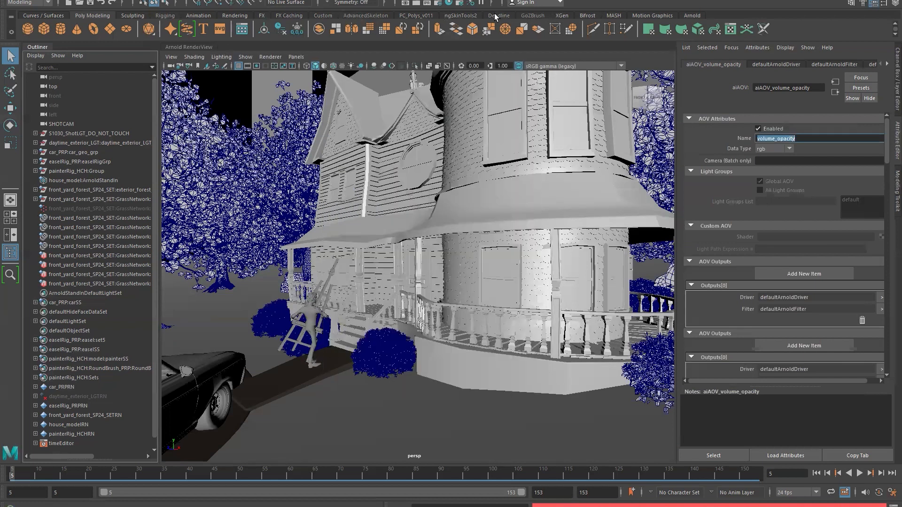
Open the Deadline job submission dialog, name the job s1030 and set its render camera to SHOTCAM
left_click(497, 15)
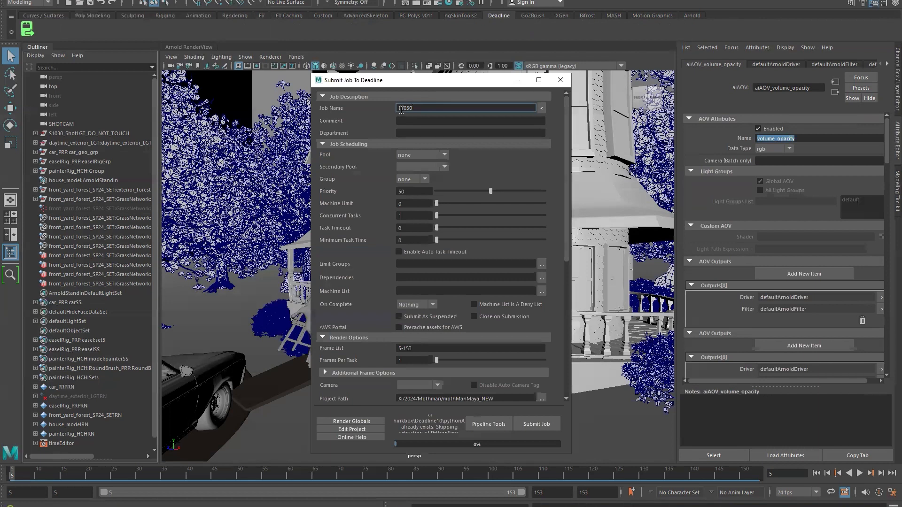
left_click(464, 133)
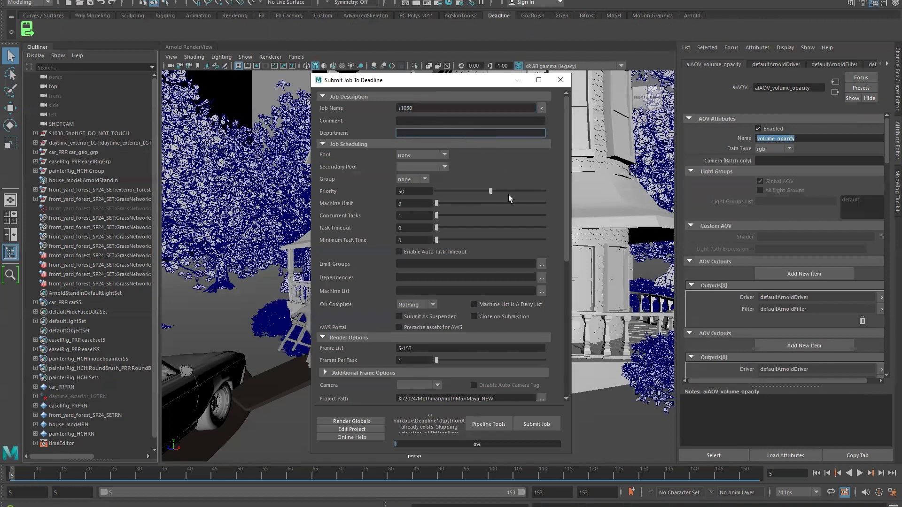
scroll(508, 195, "down", 5)
left_click(421, 246)
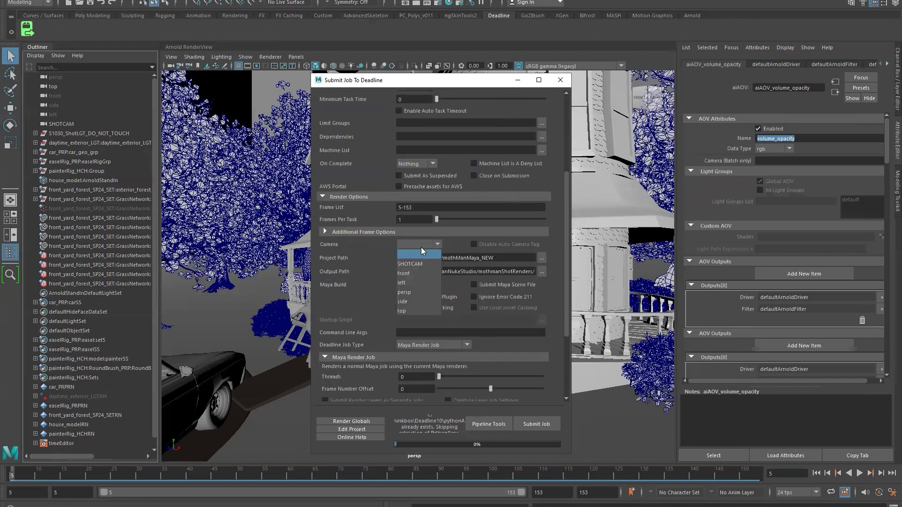
left_click(413, 263)
left_click(400, 208)
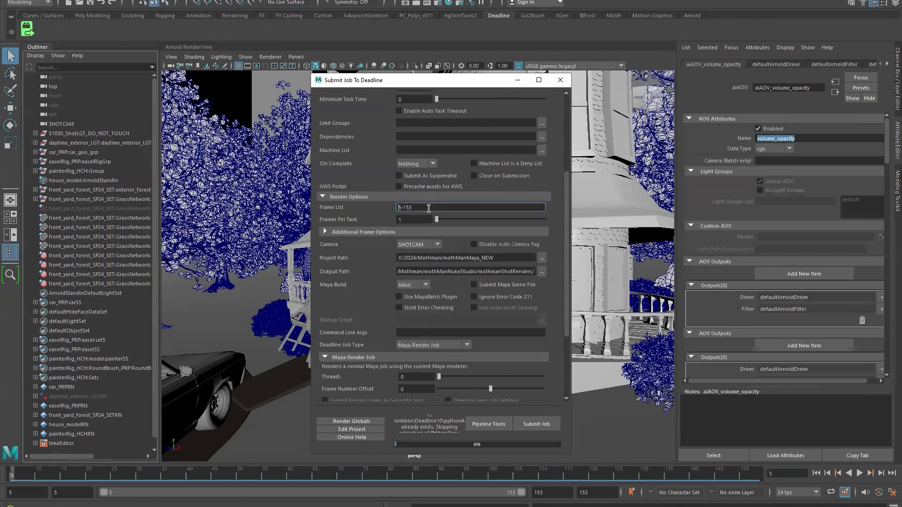
left_click(414, 220)
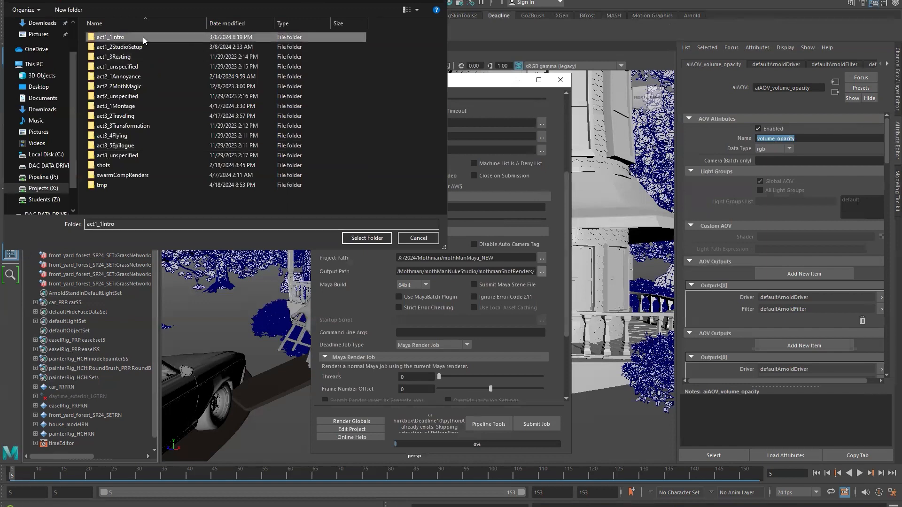
Create a folder named s1030render_v10 inside act1_1Intro/s1030 and choose it as the job's output path
double_click(143, 36)
left_click(131, 83)
double_click(130, 83)
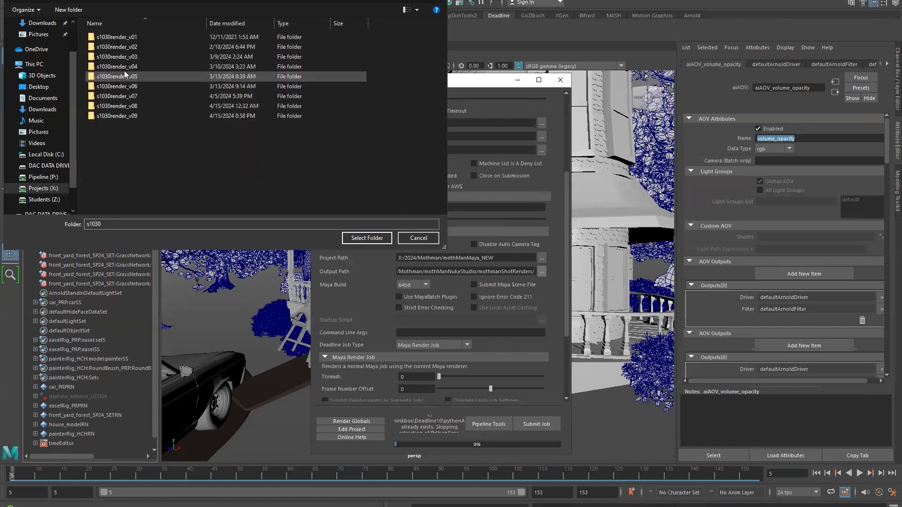
right_click(121, 128)
mouse_move(178, 214)
left_click(282, 216)
type("s10")
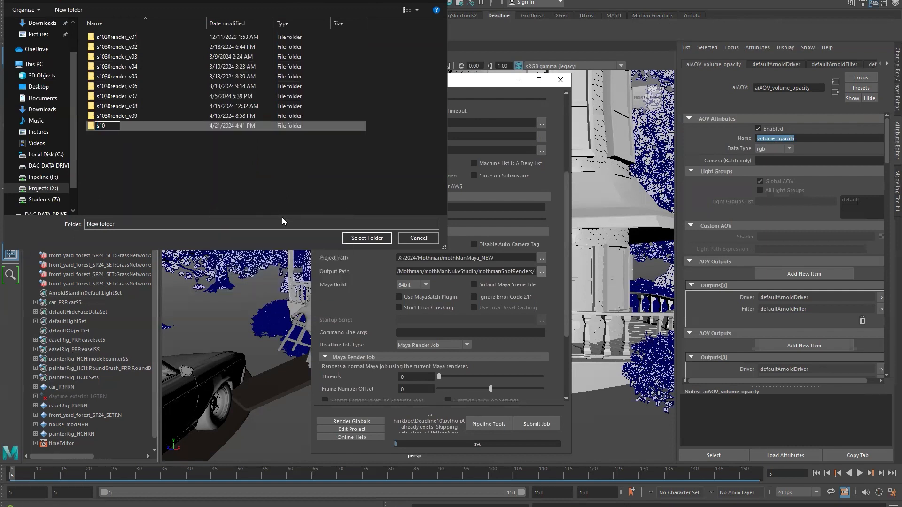
type("30render_v10")
key("Return")
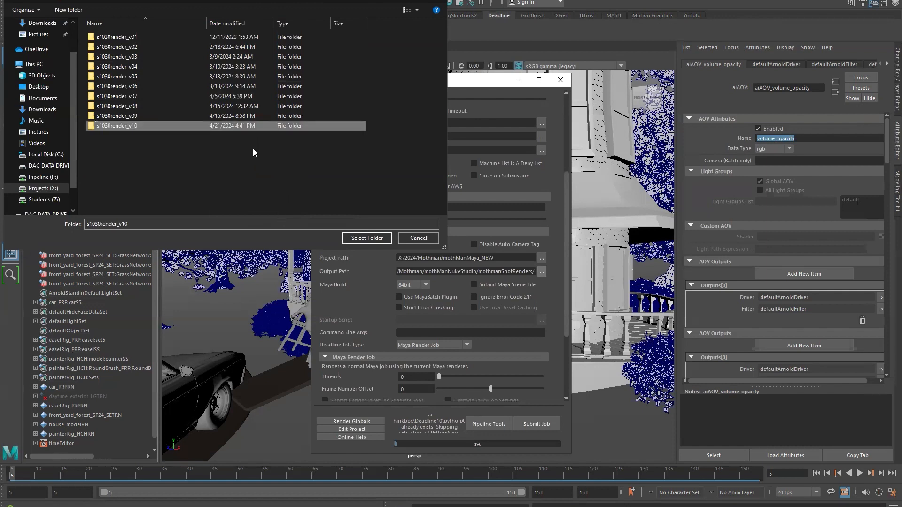
double_click(260, 126)
left_click(367, 238)
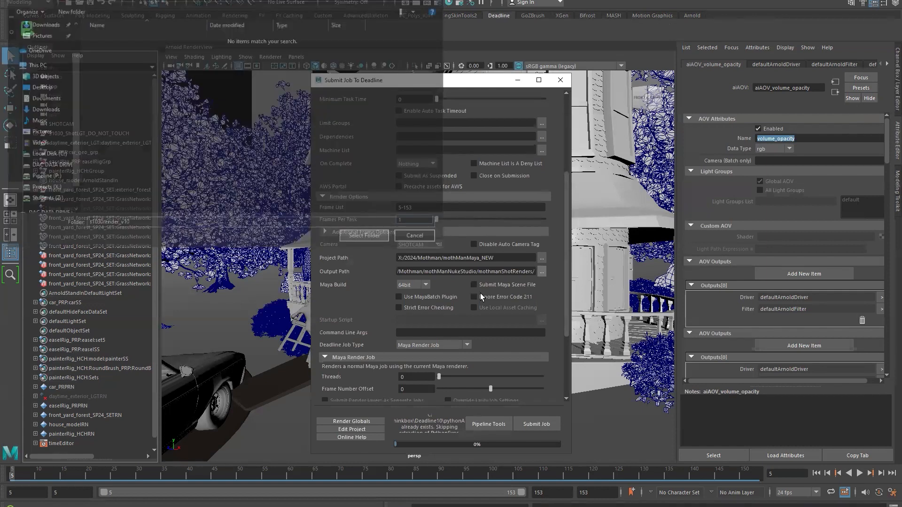
Submit the s1030 render job to Deadline, continuing past the student version notice
scroll(505, 378, "down", 3)
left_click(530, 425)
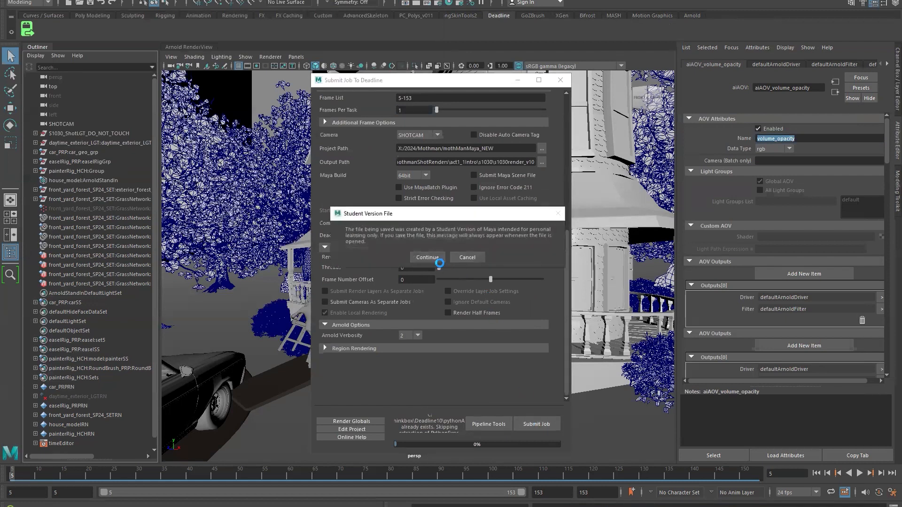
left_click(437, 259)
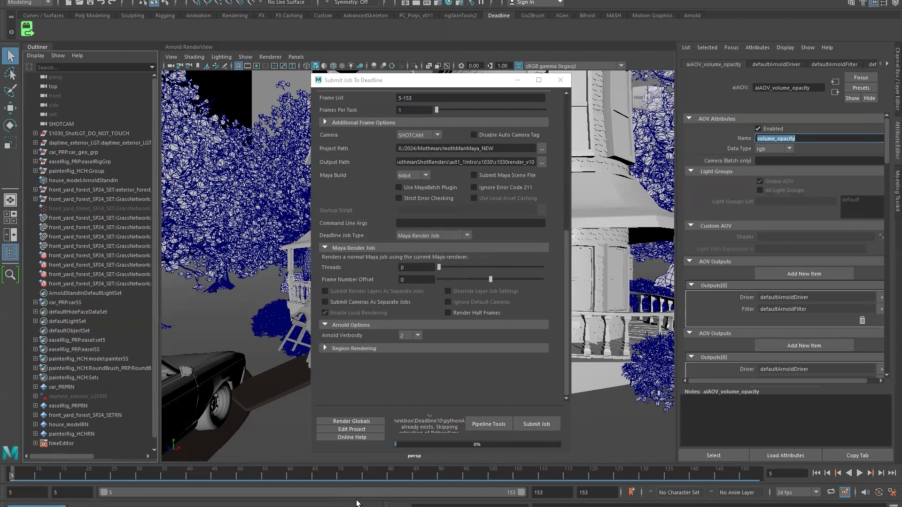
left_click(428, 313)
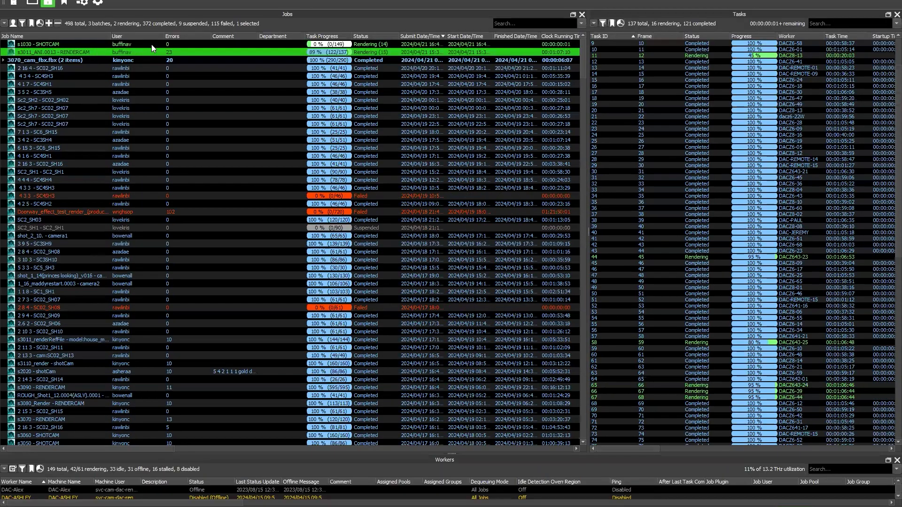
Examine the task list of the s1030 - SHOTCAM job in Deadline Monitor, then close the job submission dialog in Maya
left_click(25, 45)
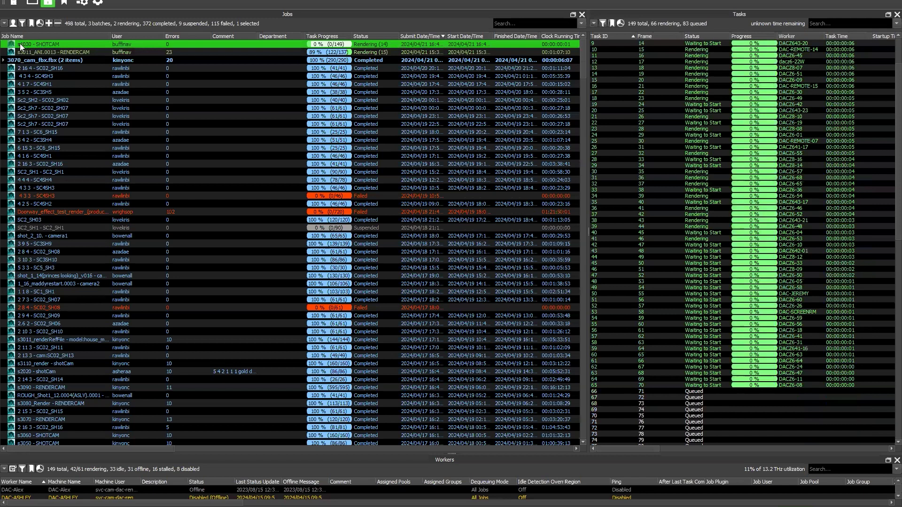
left_click(159, 54)
left_click(136, 45)
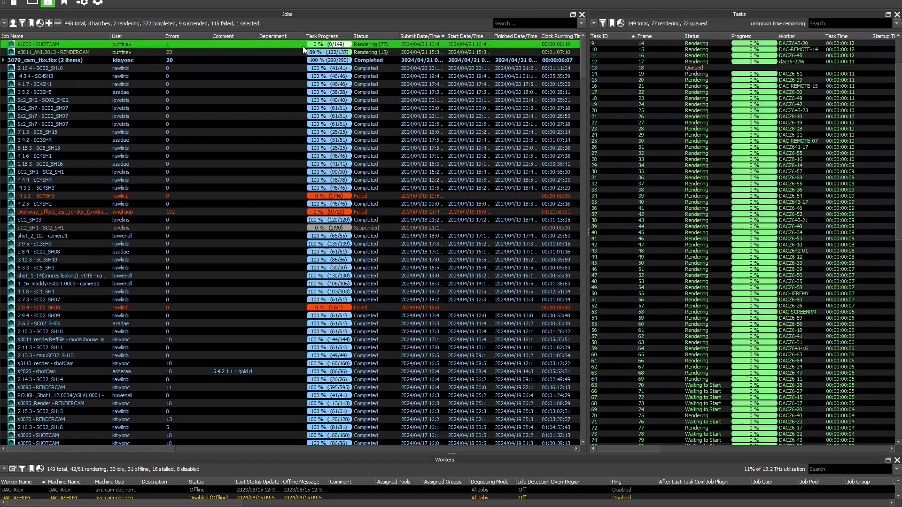
scroll(718, 102, "down", 9)
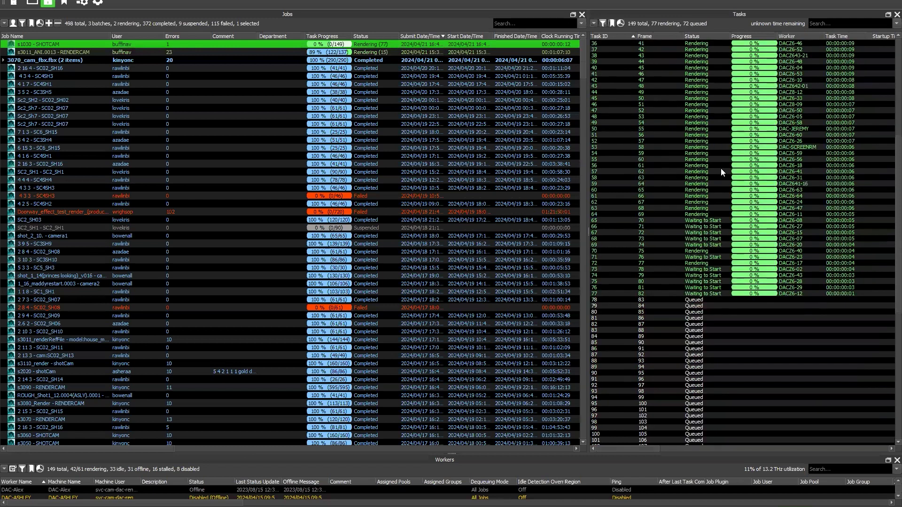
scroll(721, 170, "up", 12)
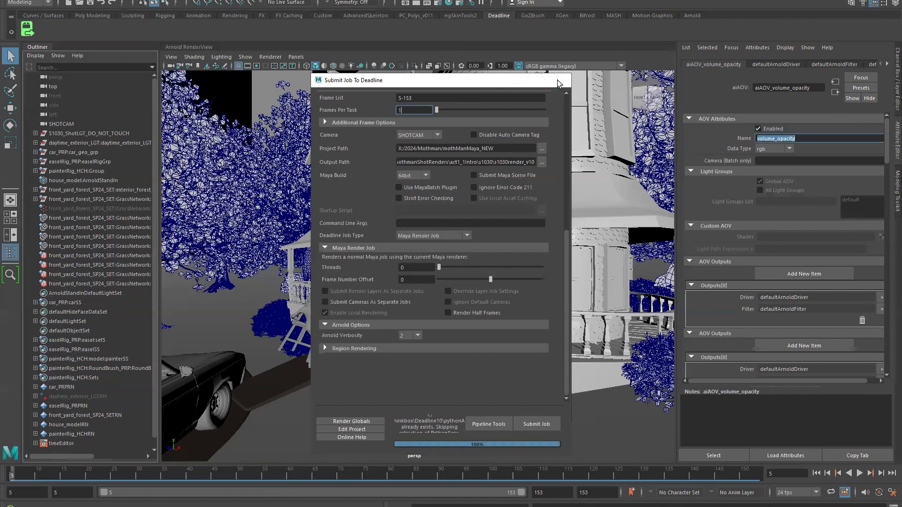
left_click(559, 80)
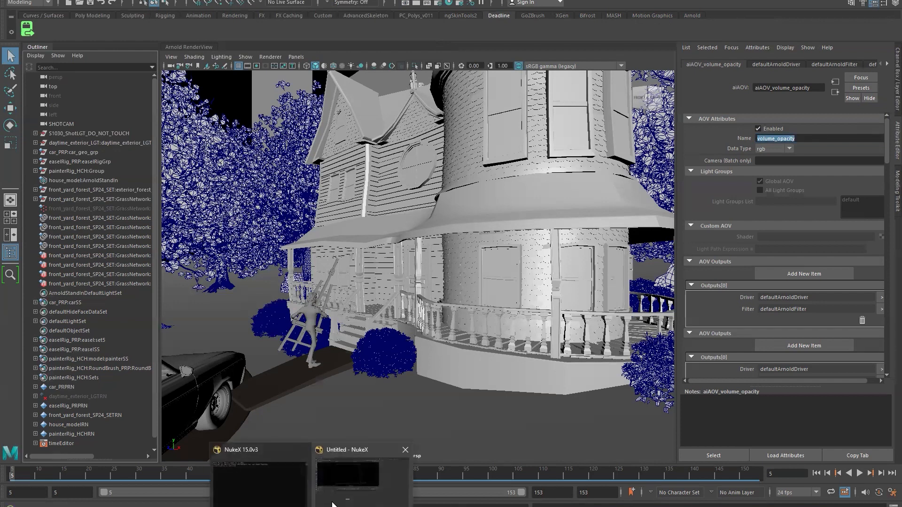
Switch to NukeX and browse for a comp to open in X:/2024/Mothman/mothManNukeStudio
left_click(362, 475)
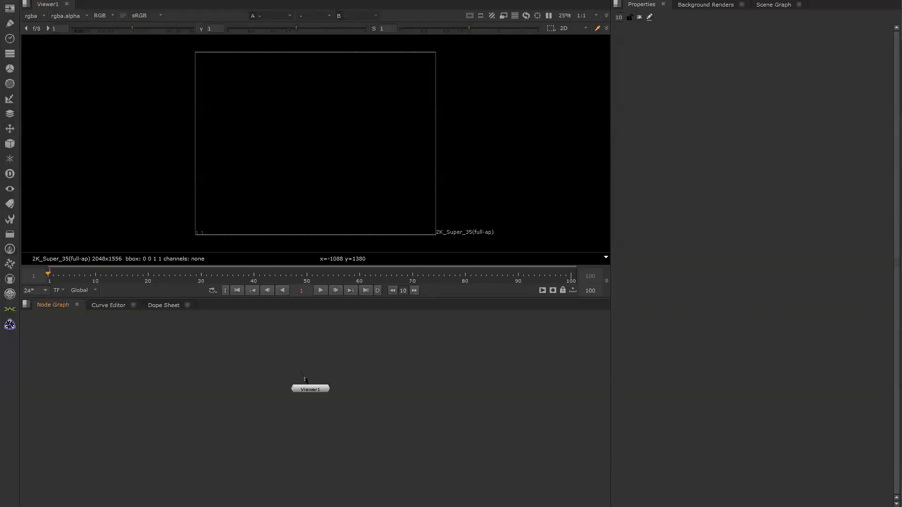
left_click(13, 0)
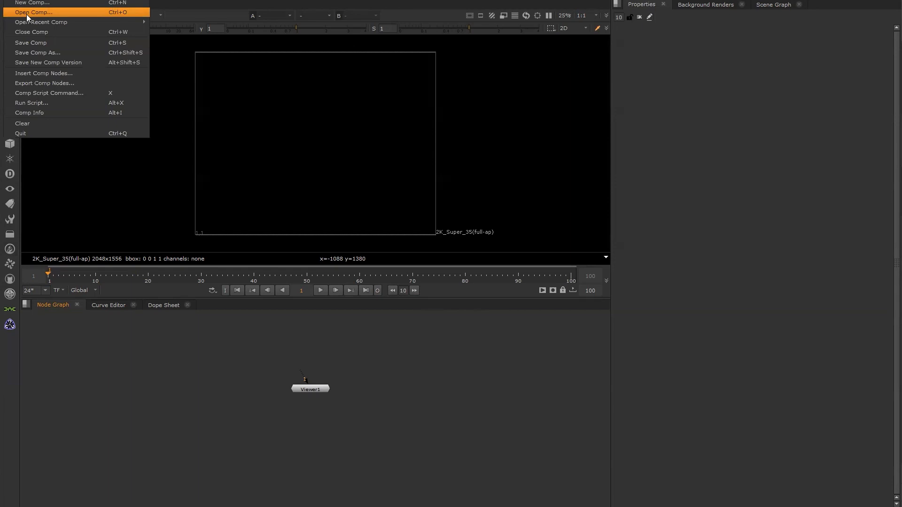
left_click(27, 12)
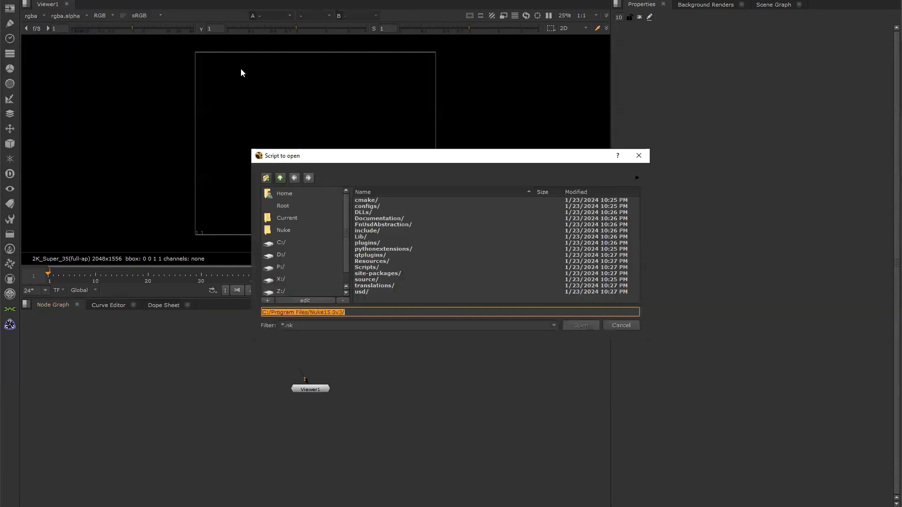
left_click_drag(410, 161, 545, 249)
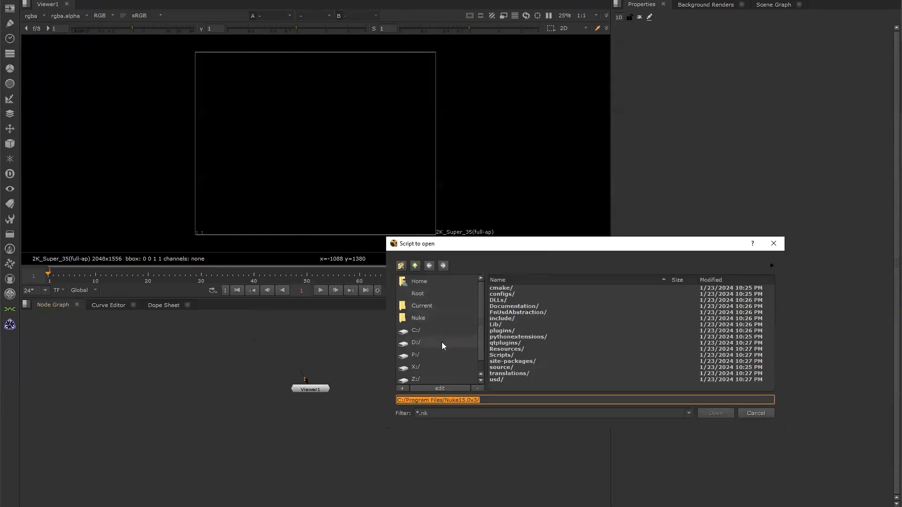
left_click(438, 365)
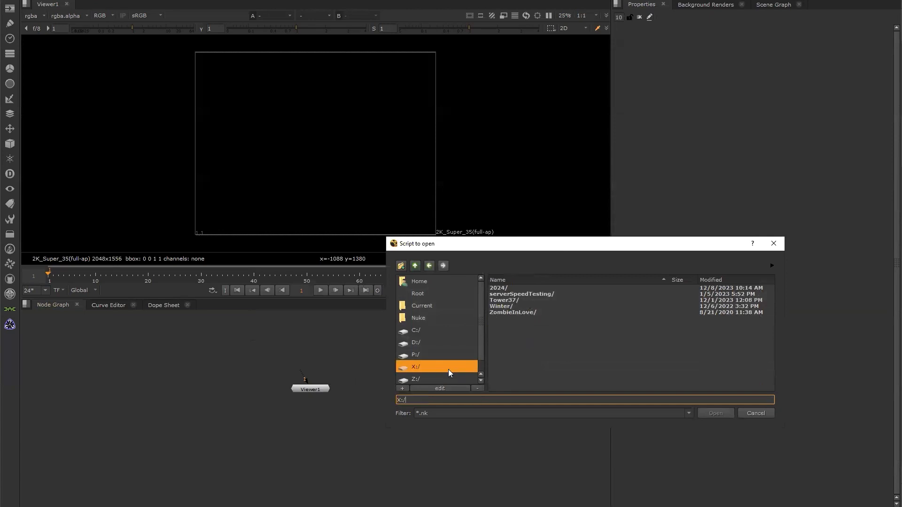
double_click(547, 288)
double_click(535, 305)
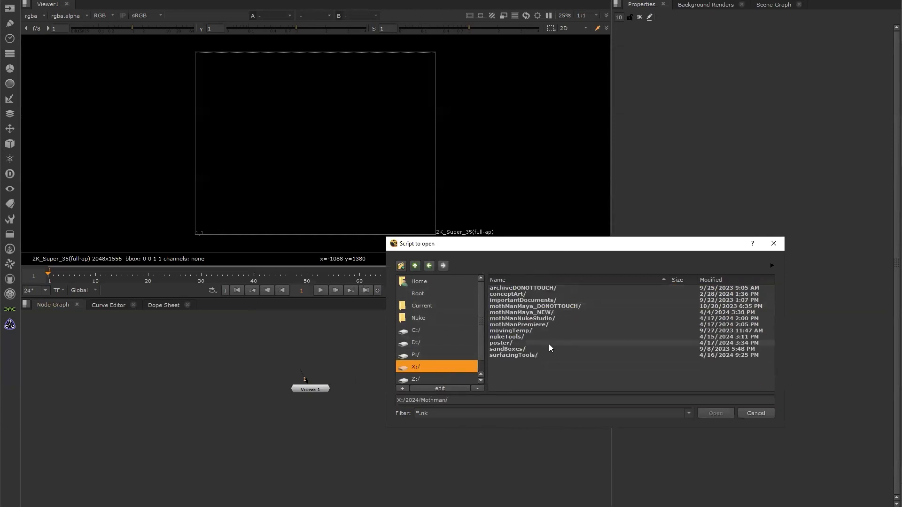
double_click(553, 318)
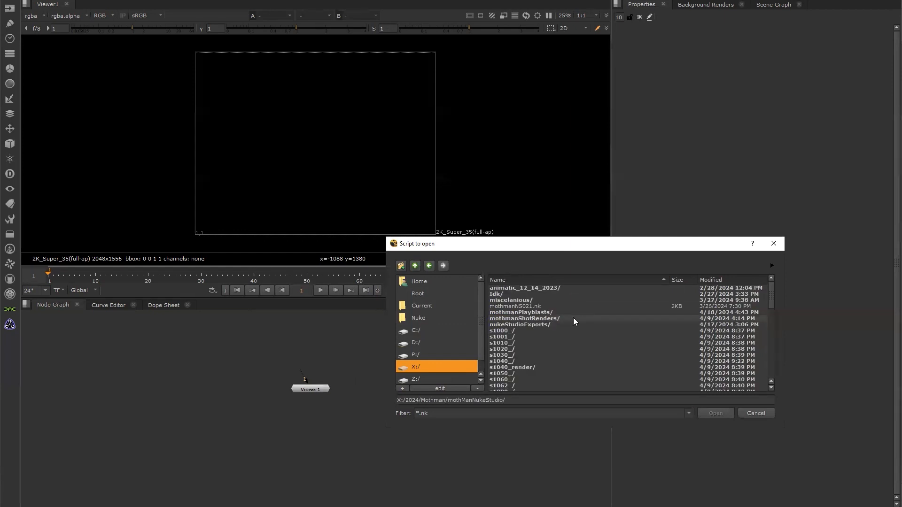
Browse to shot s1030's comp scripts in the s1030_/nuke/script folder
scroll(566, 325, "down", 2)
scroll(567, 325, "up", 2)
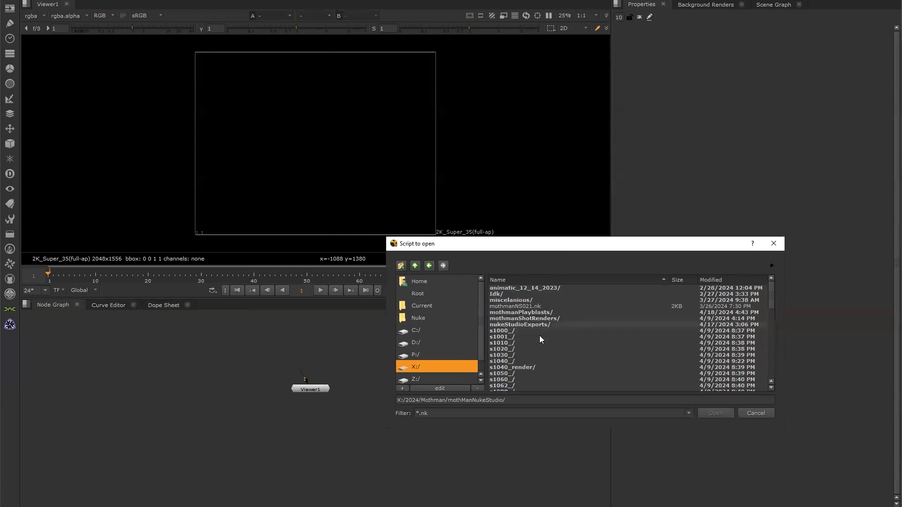
scroll(538, 300, "down", 3)
scroll(539, 317, "up", 5)
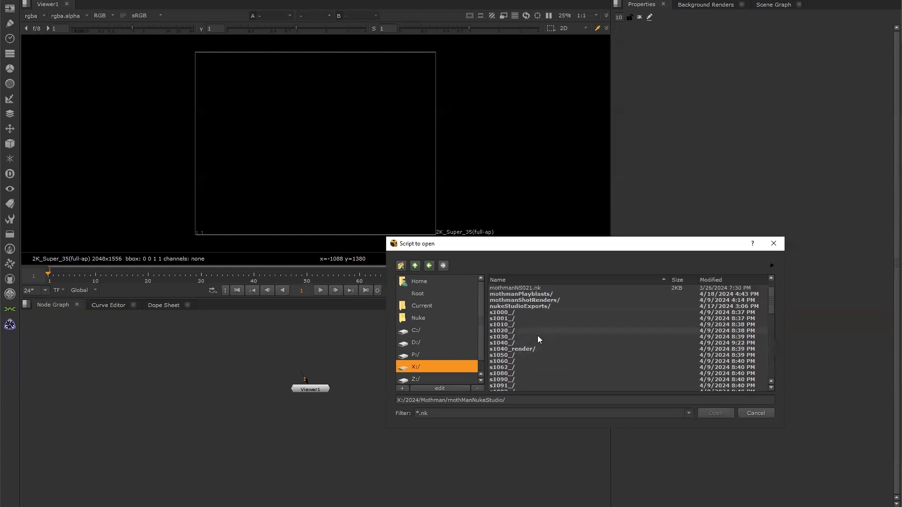
double_click(537, 337)
left_click(429, 266)
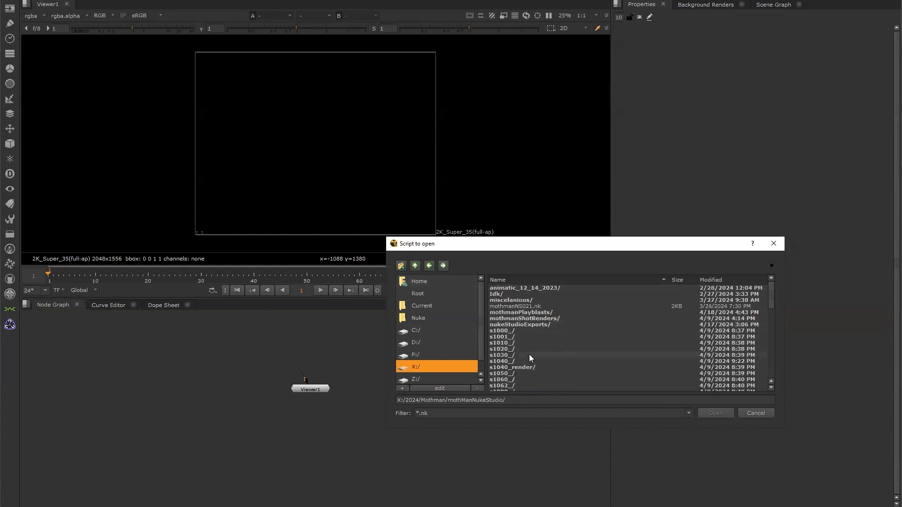
double_click(531, 355)
double_click(503, 287)
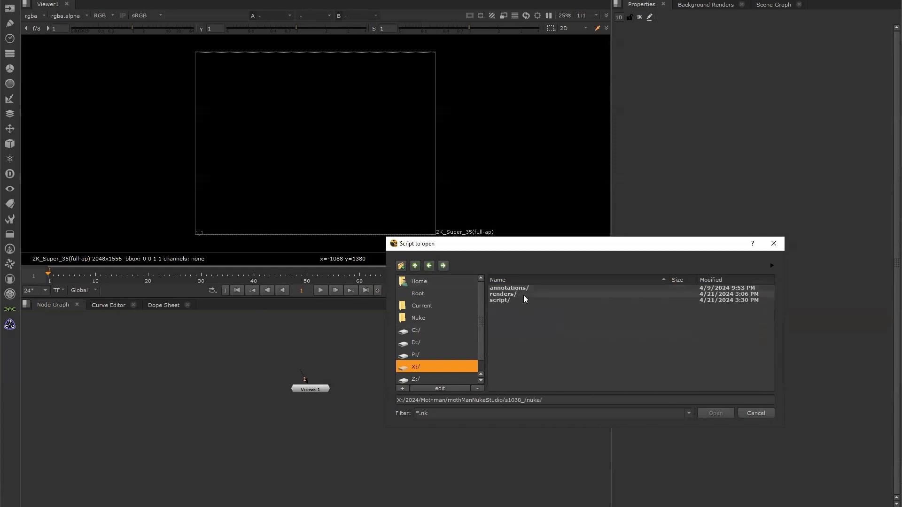
double_click(523, 301)
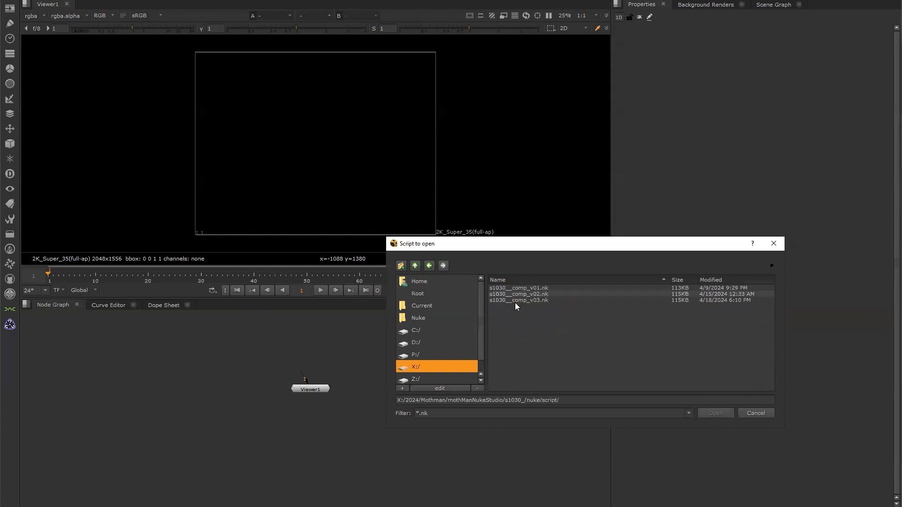
Open the comp s1030__comp_v03.nk without restoring its autosave file
left_click(554, 301)
left_click(723, 412)
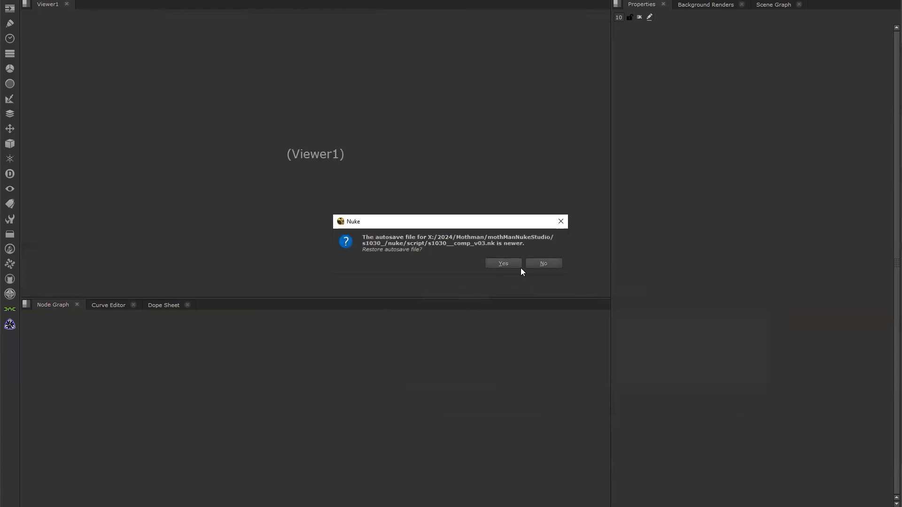
left_click(543, 262)
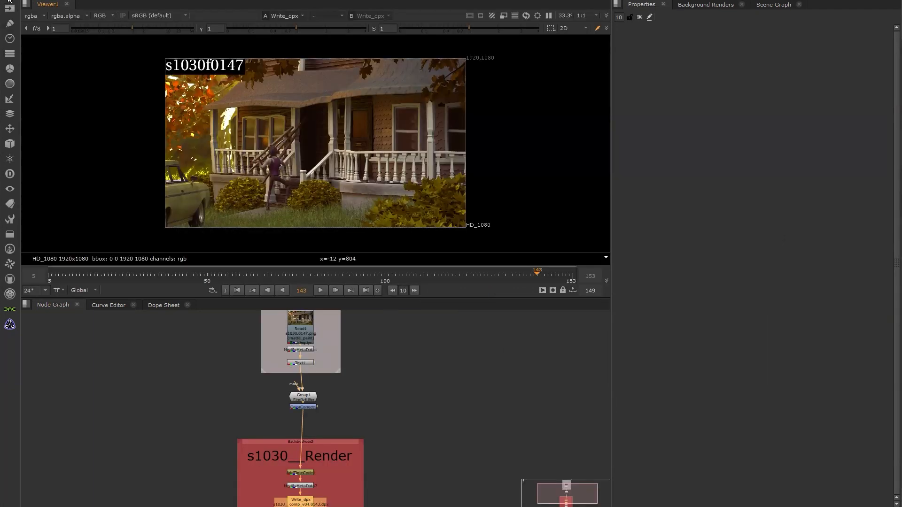
Open the comp s1030__comp_v06.nk from the same script folder and dismiss the message shown on loading
left_click(12, 7)
left_click(21, 13)
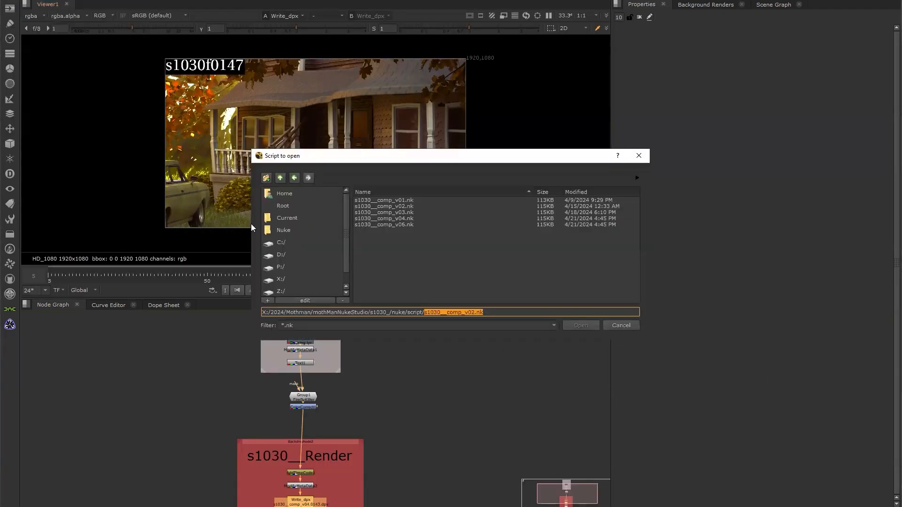
left_click(415, 223)
left_click(579, 325)
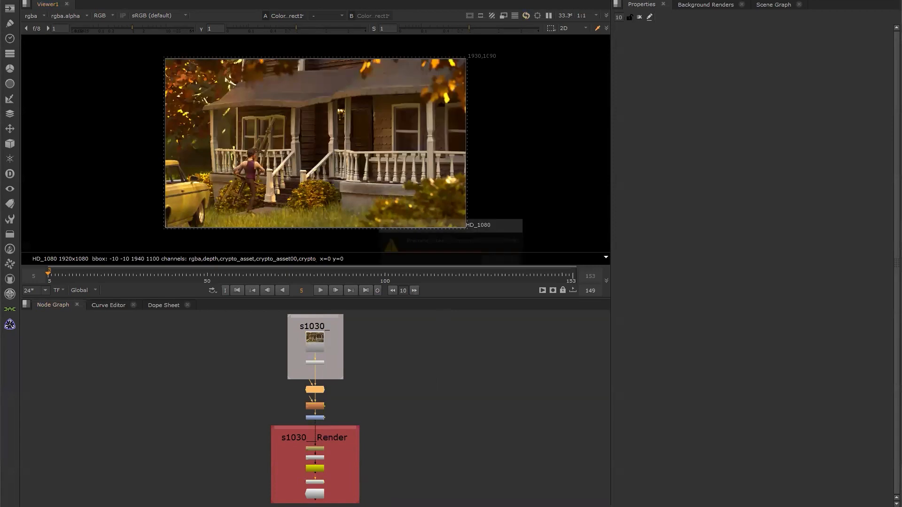
left_click(506, 263)
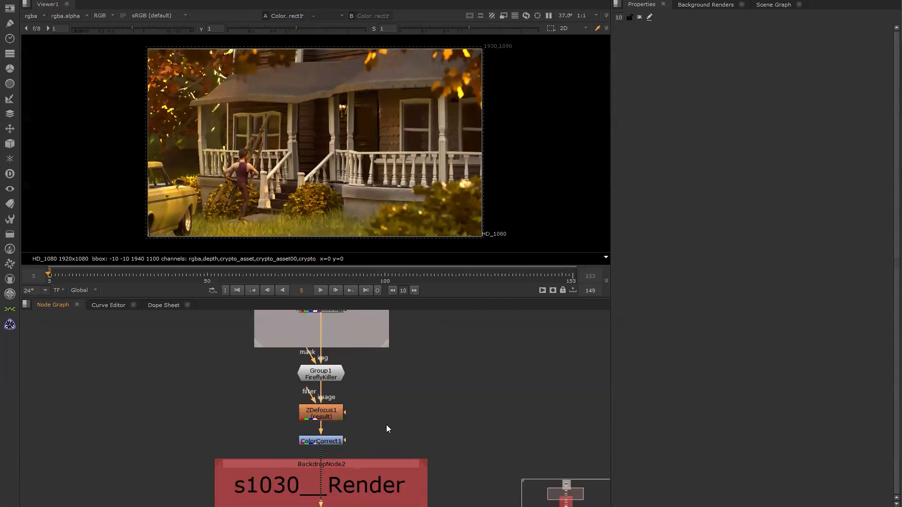
Extract the FireflyKiller group, ZDefocus1 and ColorCorrect1 from the node tree and set them aside, away from the main pipe
scroll(423, 378, "down", 5)
scroll(421, 380, "down", 4)
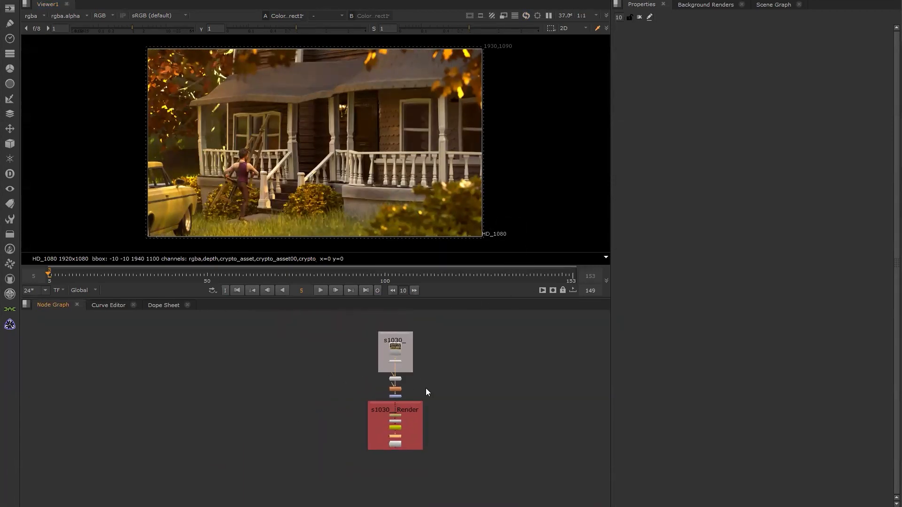
scroll(426, 388, "up", 4)
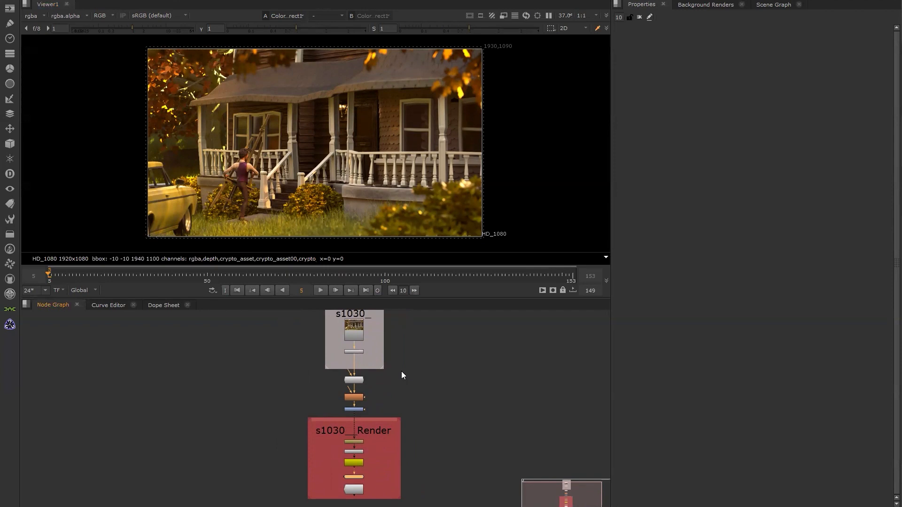
left_click(389, 391)
mouse_move(378, 411)
left_mouse_down()
mouse_move(330, 379)
mouse_move(358, 382)
left_mouse_up()
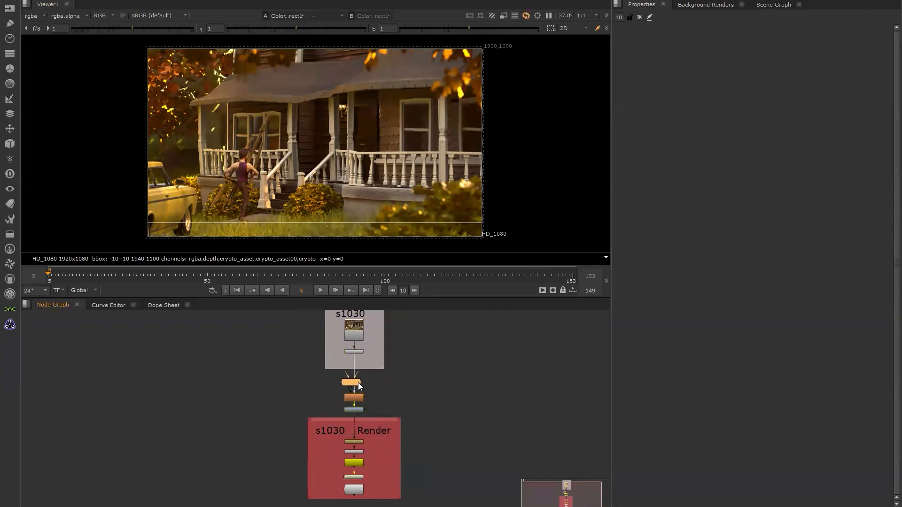
left_click_drag(394, 410, 326, 381)
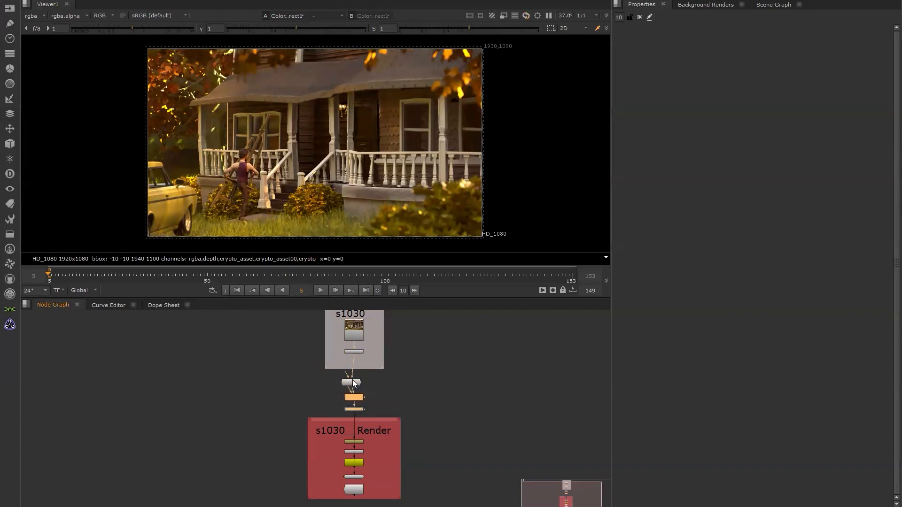
left_click_drag(356, 382, 196, 373)
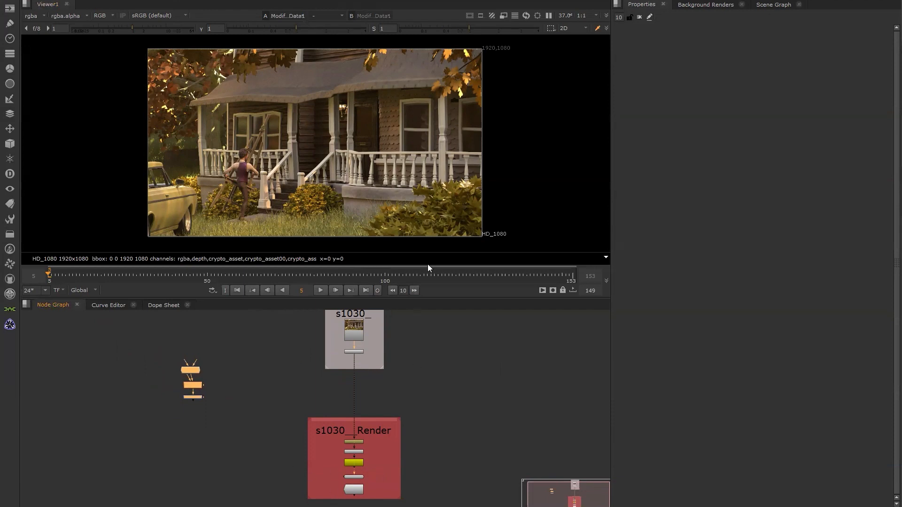
left_click(435, 394)
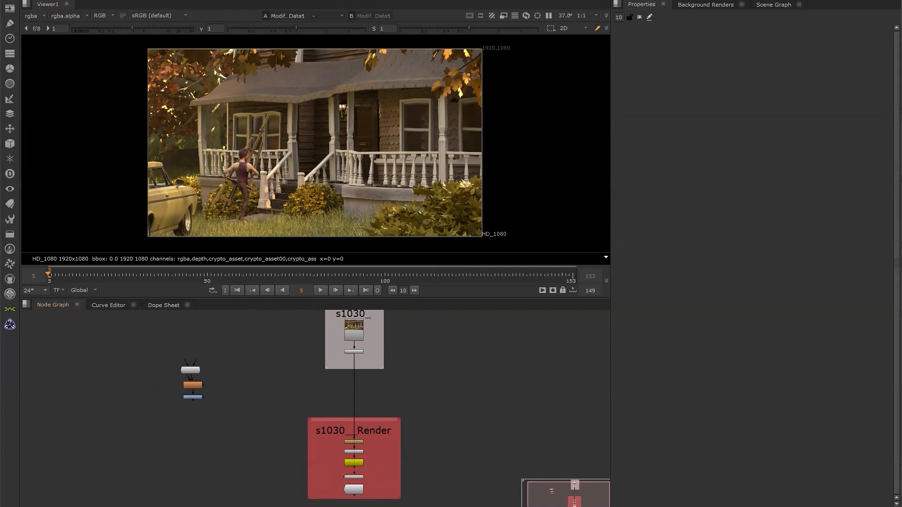
Check the FireflyKiller.gizmo file in the Mothman nukeTools folder, minimize that folder window and bring up Notepad
left_click(277, 506)
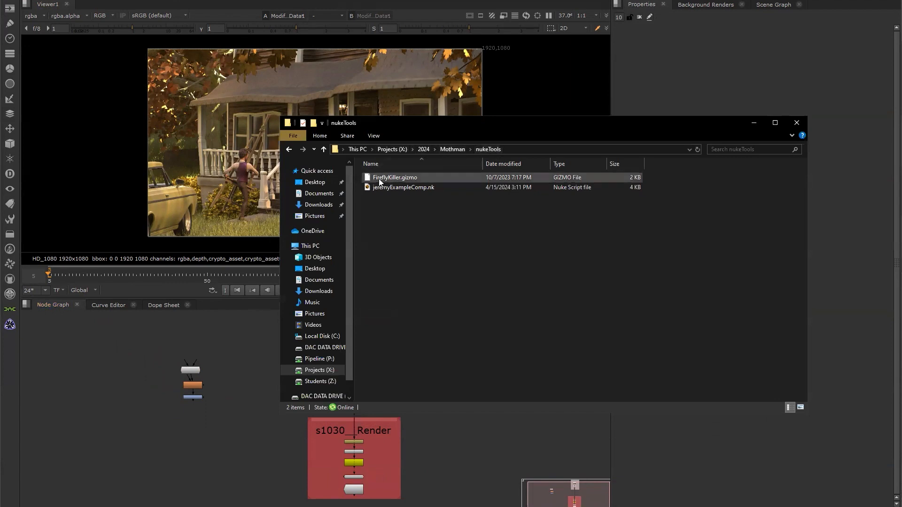
left_click(753, 125)
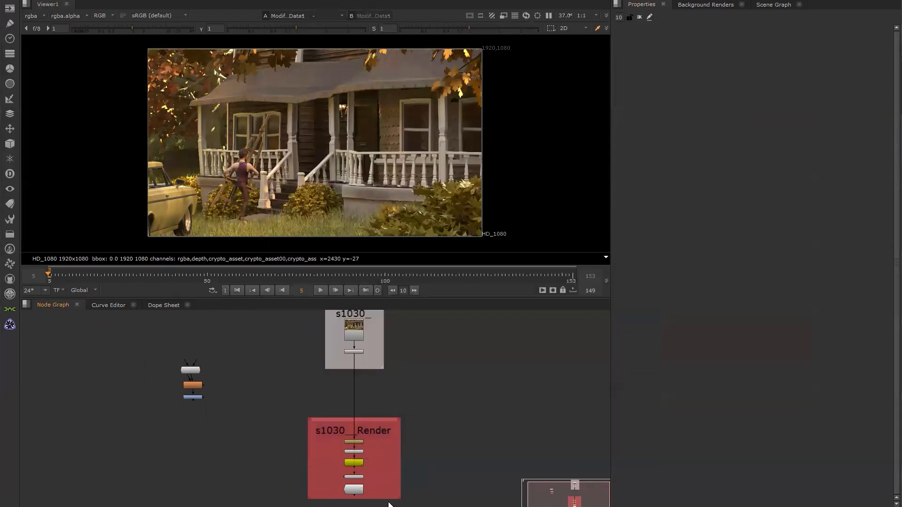
mouse_move(359, 506)
left_click(394, 491)
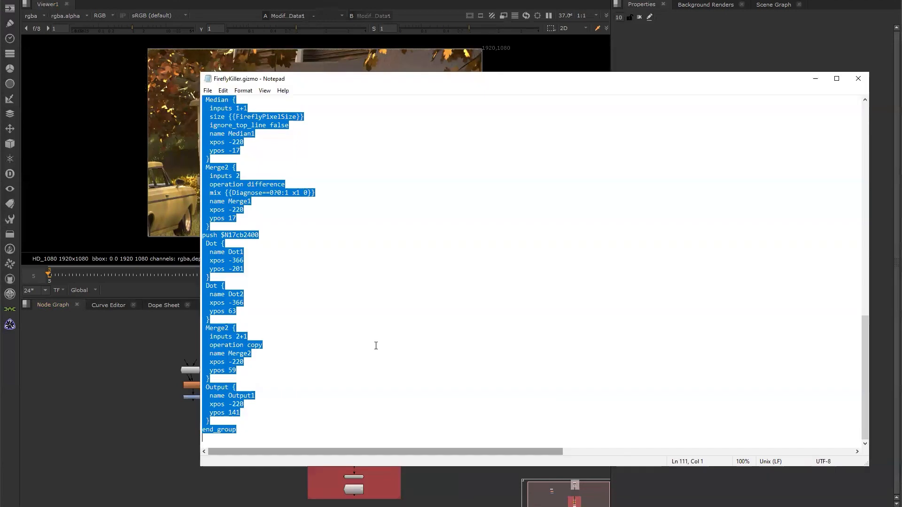
Start a new Notepad document and open FireflyKiller.gizmo from the nukeTools folder with the file type set to All Files
left_click(207, 92)
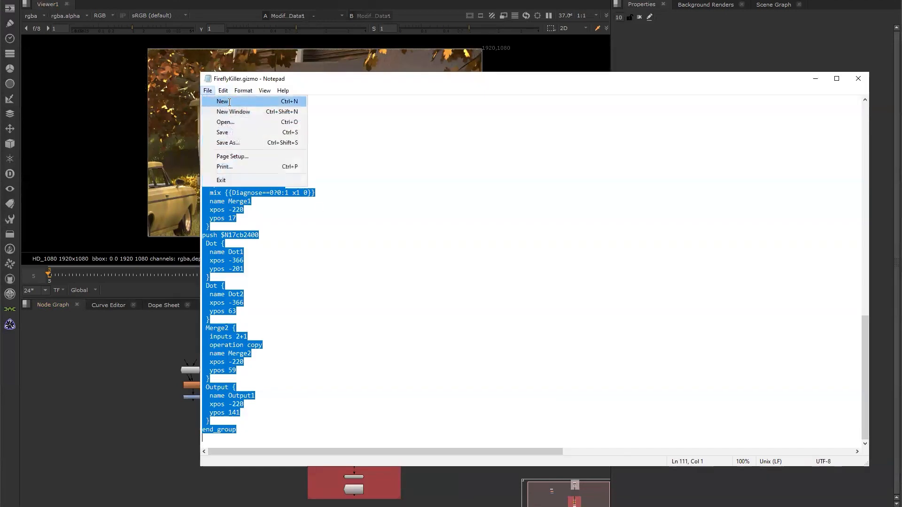
left_click(222, 101)
left_click(207, 91)
left_click(230, 122)
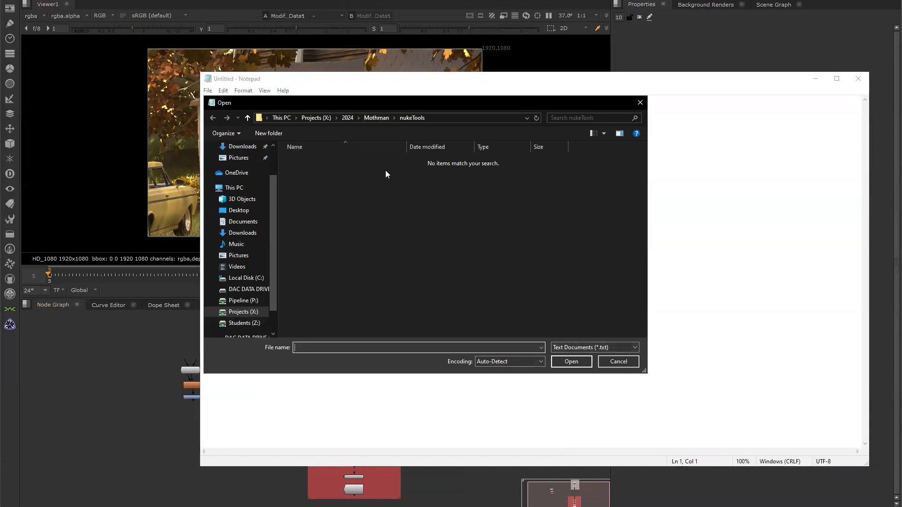
left_click(586, 349)
left_click(586, 366)
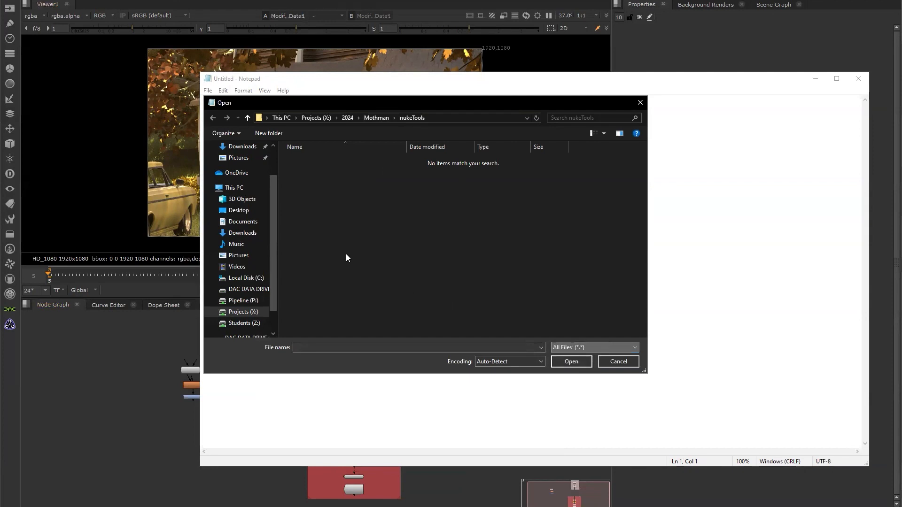
left_click(311, 161)
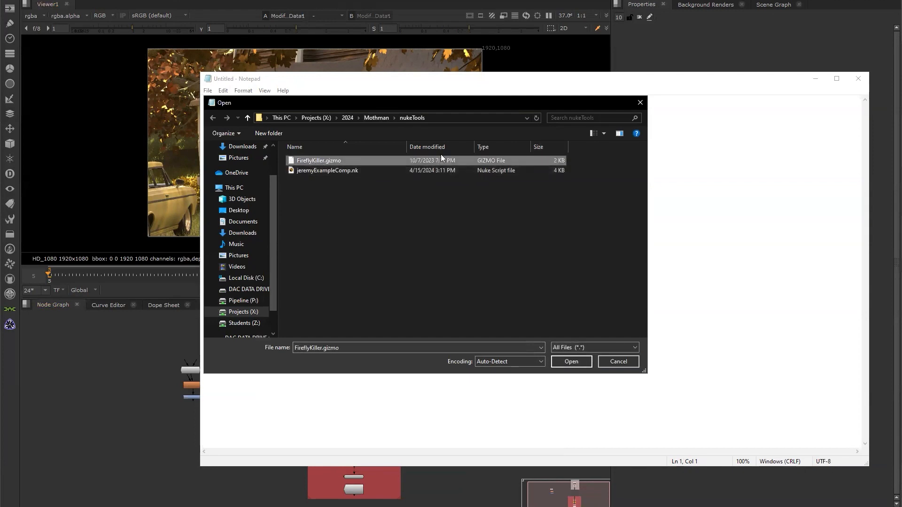
left_click(573, 360)
Copy the entire gizmo text, paste it into Nuke's node graph and place the new node beside the main pipe
left_click(320, 305)
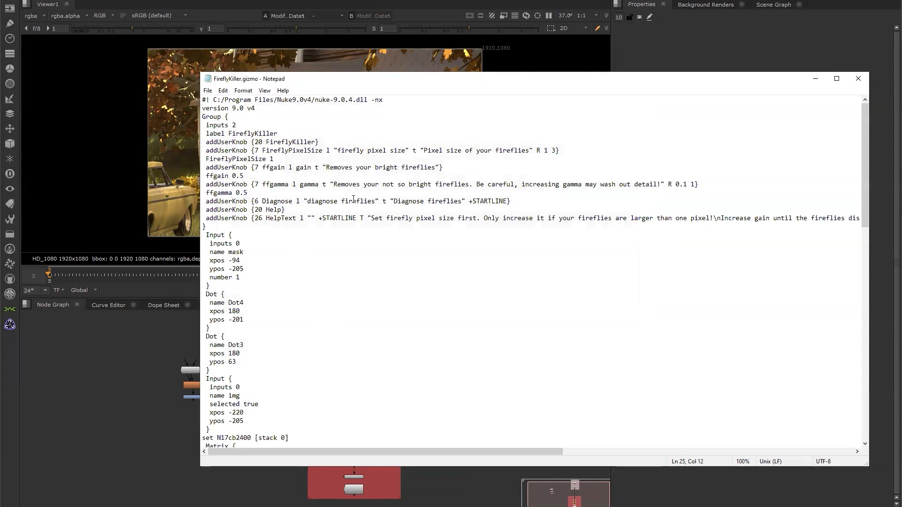
key("ctrl+a")
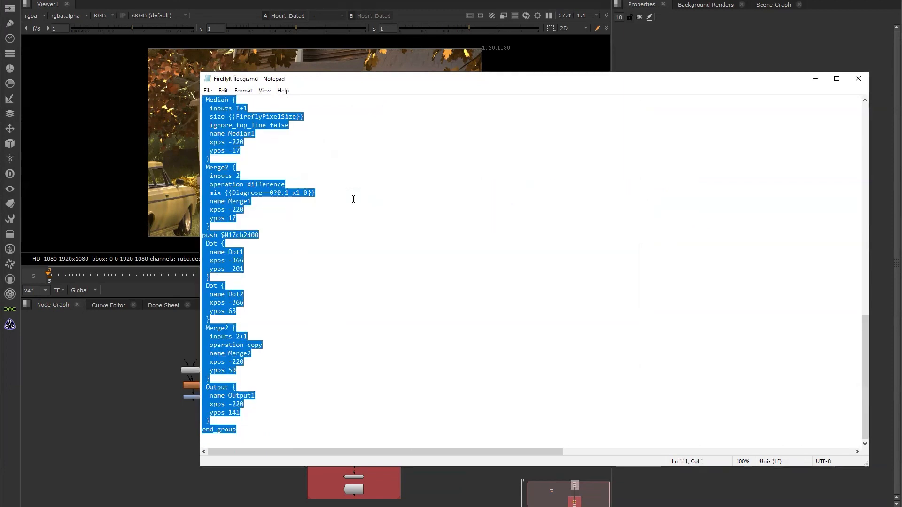
left_click(130, 385)
key("ctrl+v")
left_click_drag(216, 373, 379, 383)
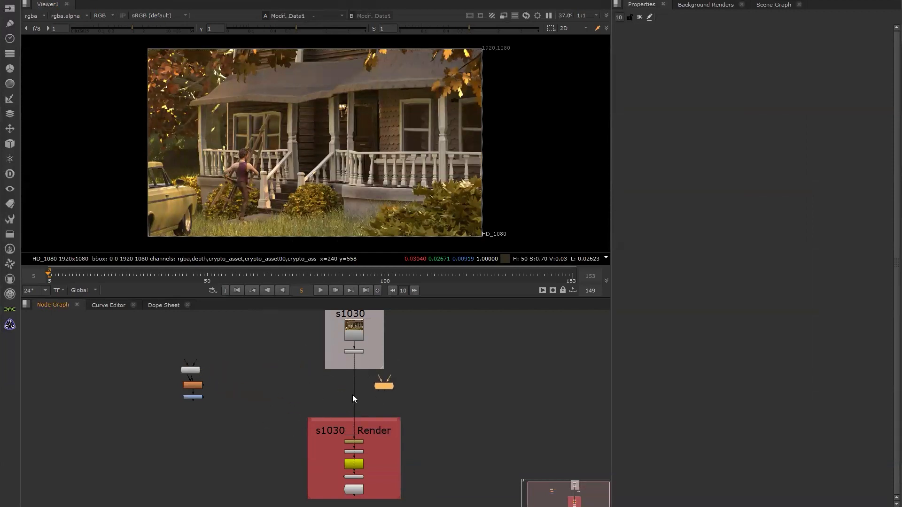
Insert the pasted FireflyKiller node into the pipe between ModifyMetaData1 and the s1030__Render backdrop, and view its output
scroll(354, 399, "up", 3)
left_click_drag(404, 387, 353, 373)
key("1")
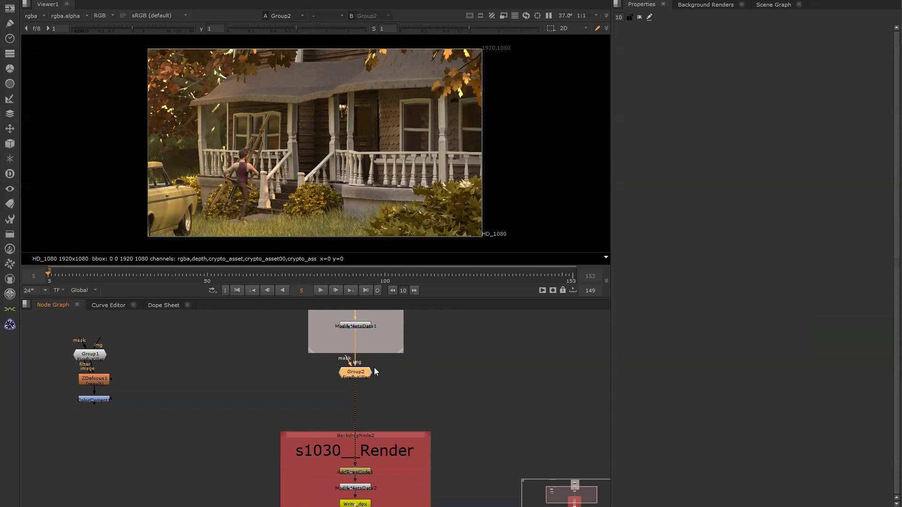
scroll(378, 354, "down", 2)
scroll(418, 364, "down", 1)
scroll(426, 341, "up", 4)
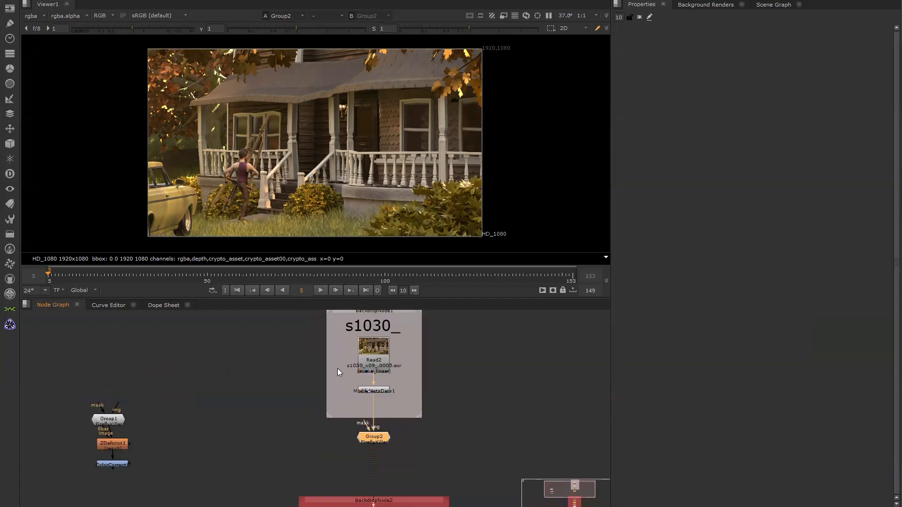
Compare the Read2 image with the FireflyKiller output in the viewer and open the FireflyKiller node's properties
scroll(337, 368, "up", 1)
left_click(391, 335)
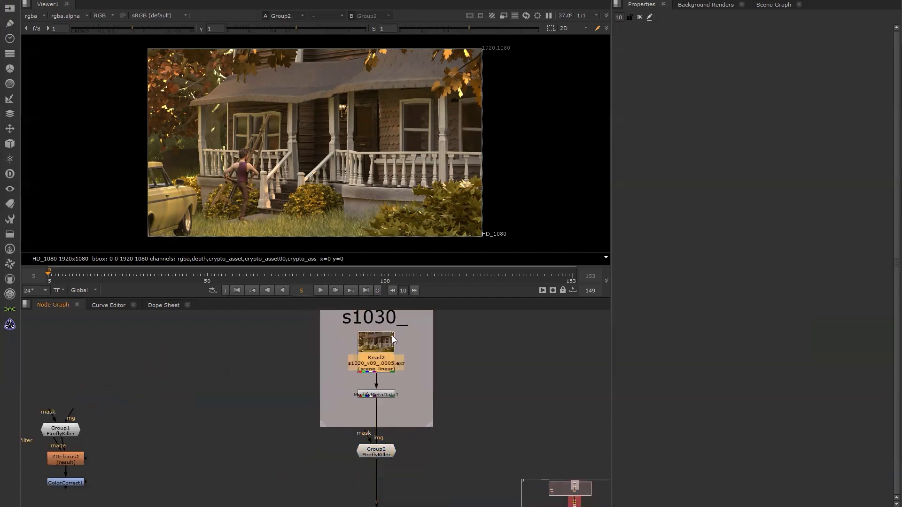
key("1")
left_click(388, 453)
key("1")
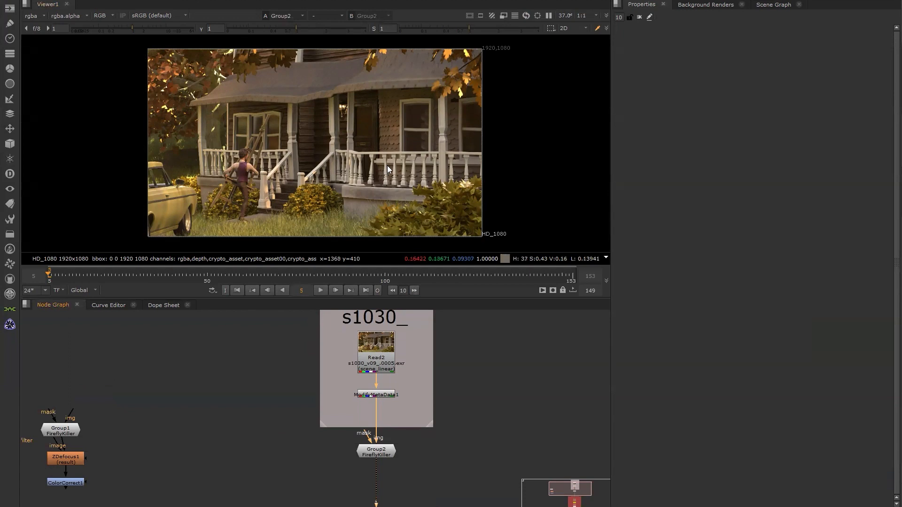
double_click(376, 451)
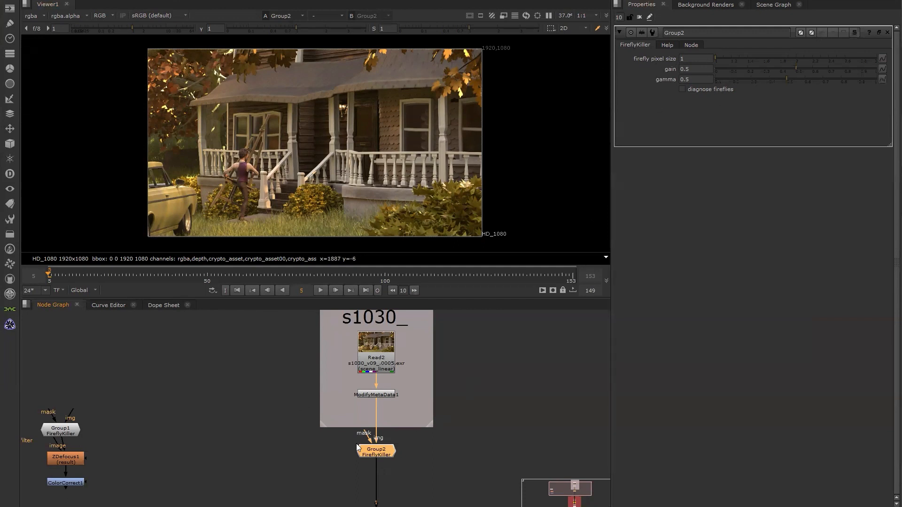
scroll(376, 452, "down", 2)
scroll(408, 453, "up", 1)
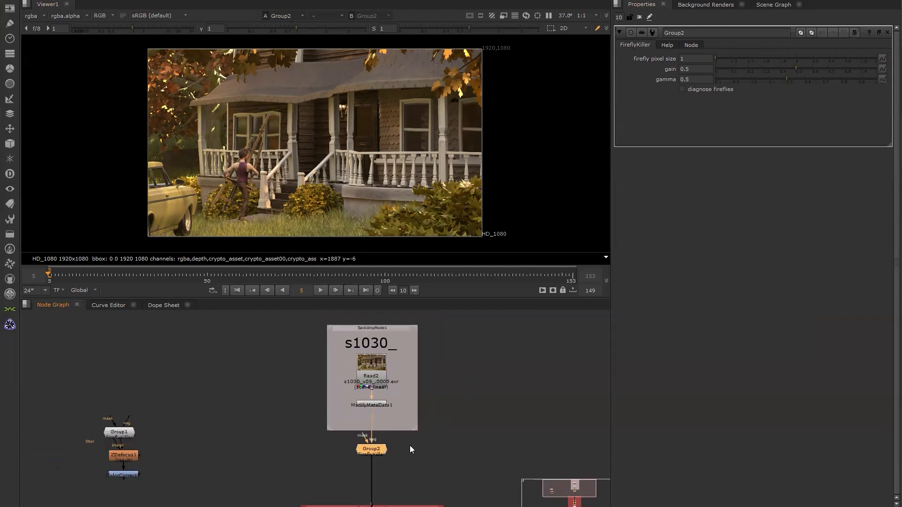
middle_click_drag(411, 448, 414, 396)
scroll(414, 397, "down", 2)
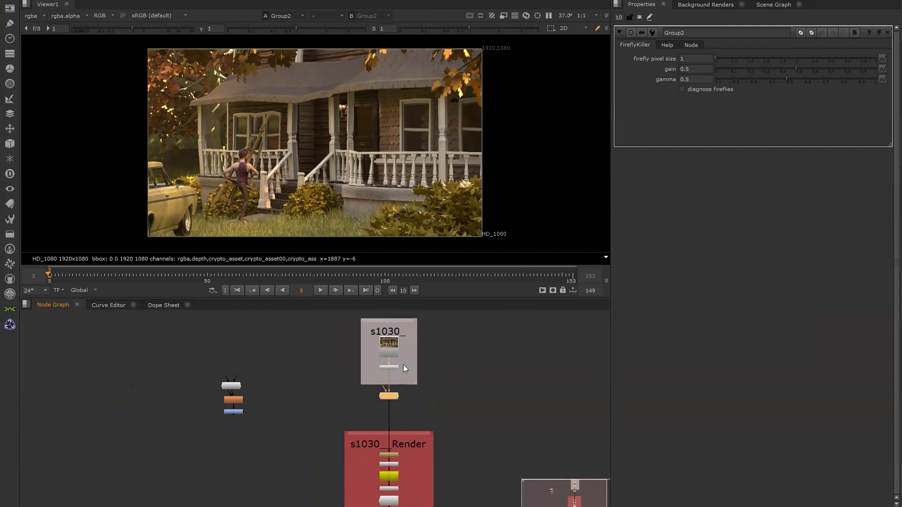
View Read2 and the FireflyKiller node once more in turn, ending on the FireflyKiller output
left_click(388, 346)
key("1")
left_click(391, 395)
key("1")
left_click(396, 396)
scroll(464, 425, "down", 2)
scroll(444, 425, "up", 2)
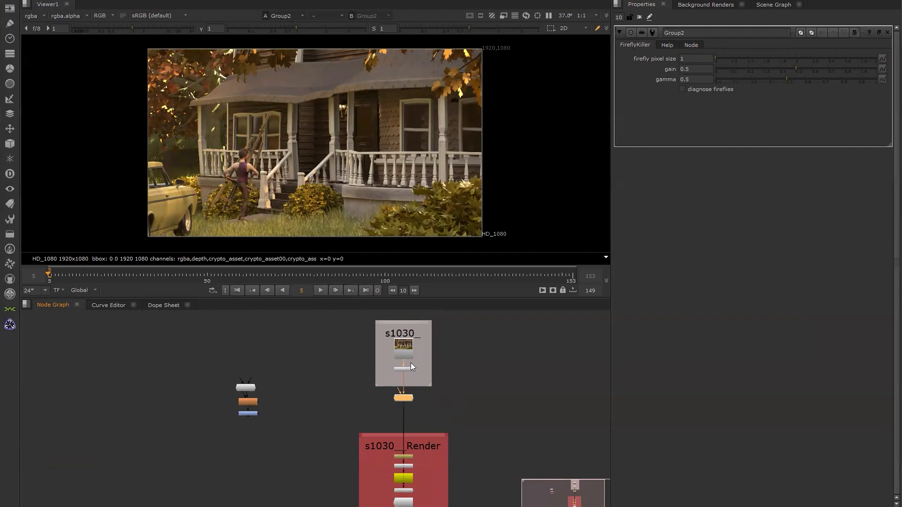
scroll(458, 384, "up", 5)
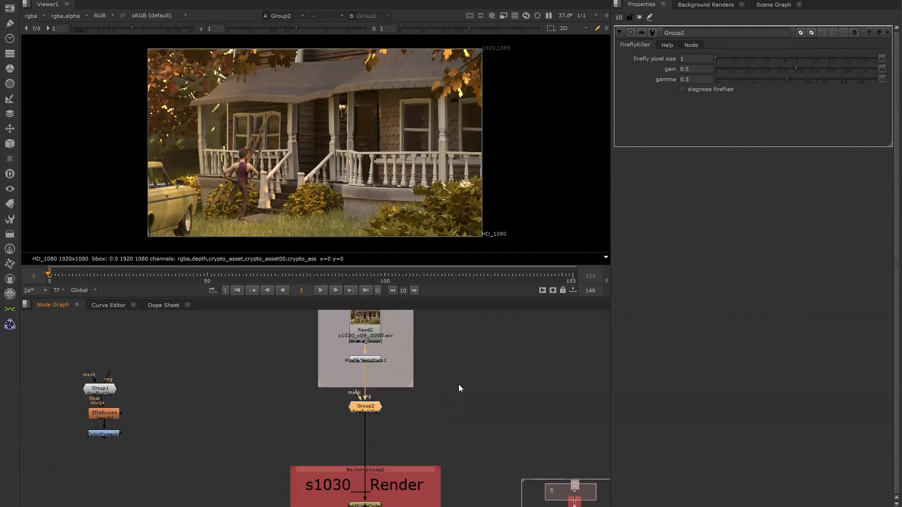
Add a ZDefocus node and insert it into the pipe between the FireflyKiller node and the s1030__Render backdrop
left_click(458, 385)
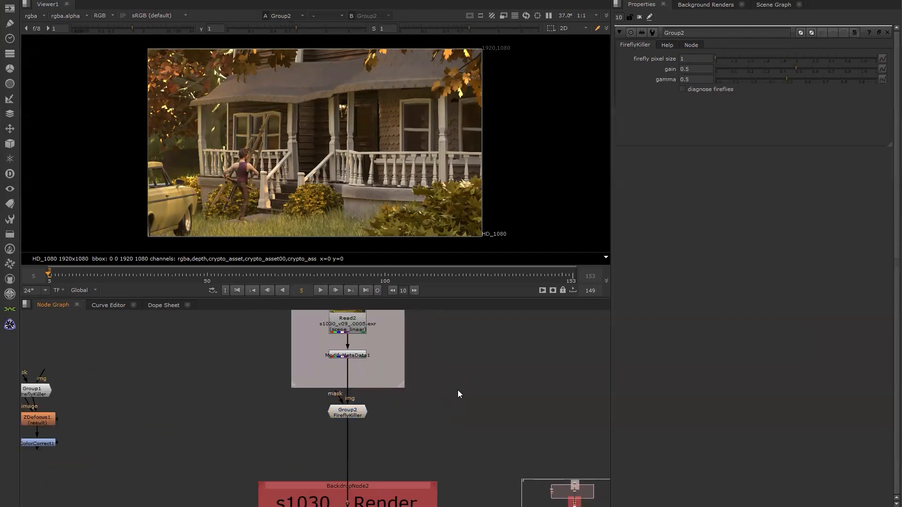
key("Tab")
type("zdefoc")
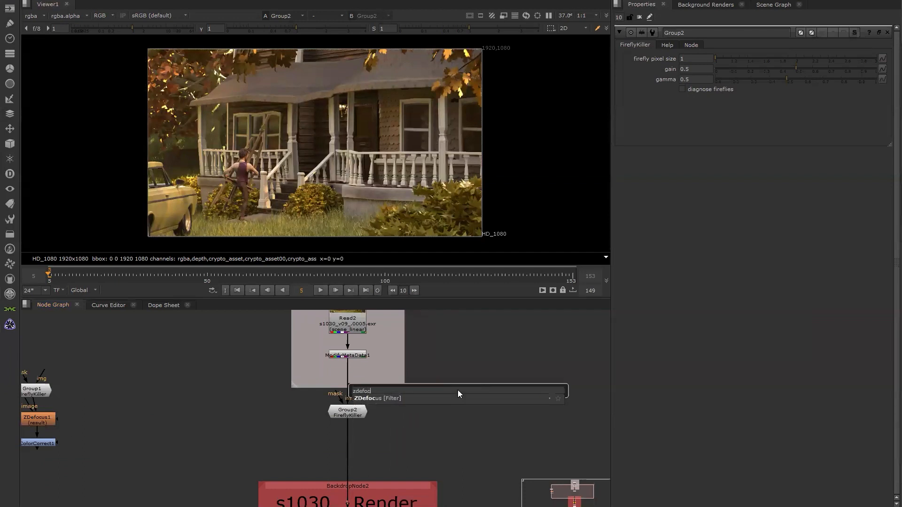
key("Return")
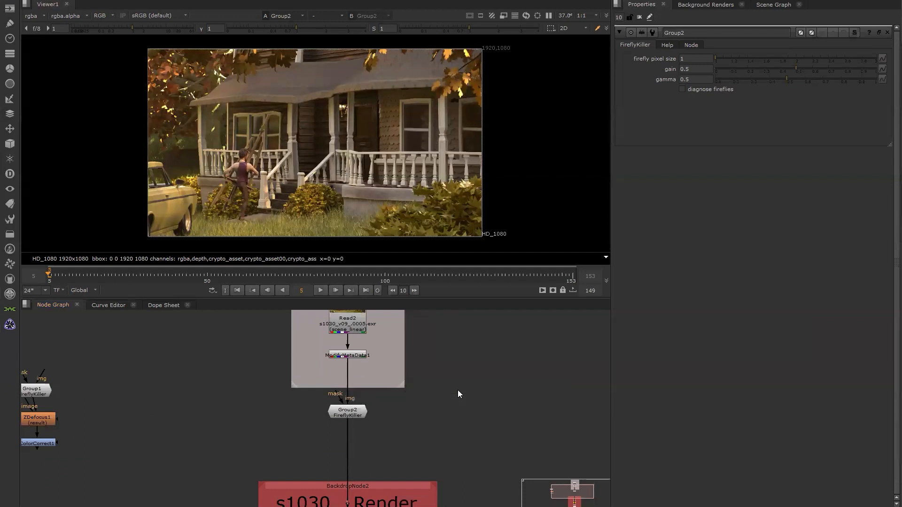
left_click_drag(457, 386, 344, 444)
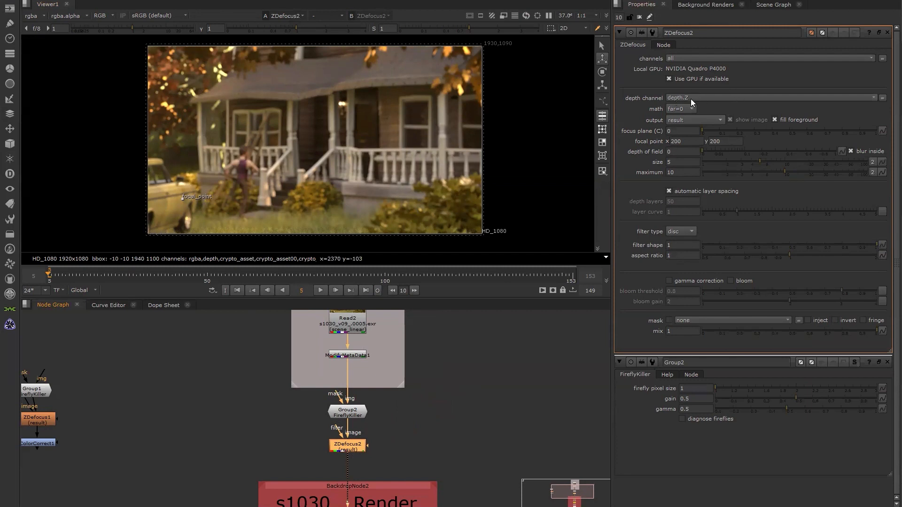
Set the new ZDefocus node's math to depth and its output to focal plane setup
left_click(678, 109)
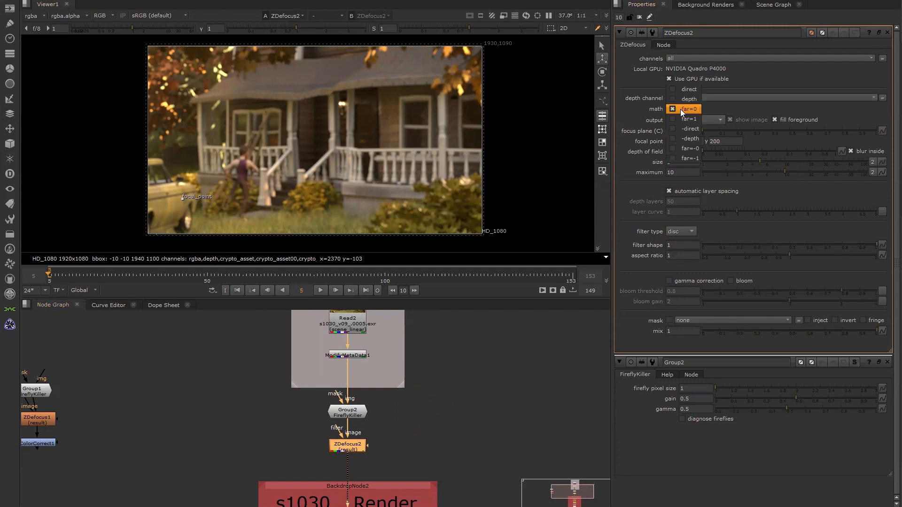
left_click(688, 99)
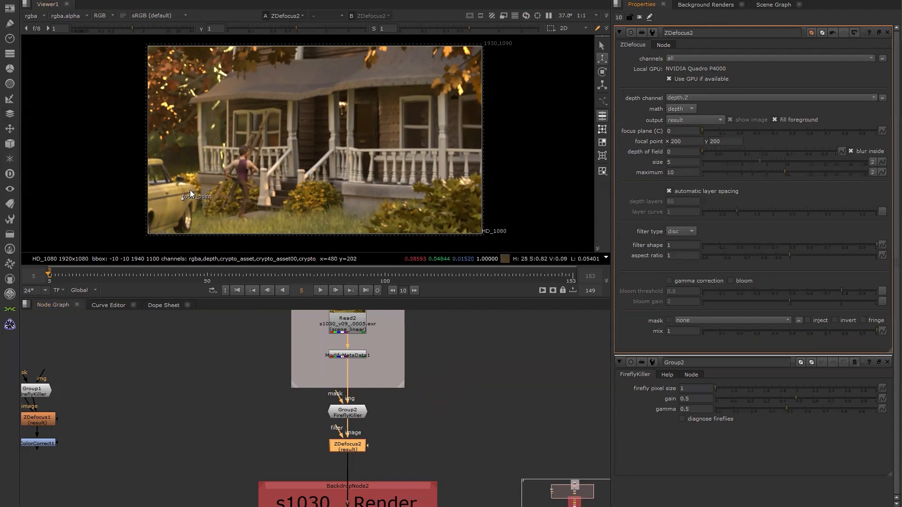
left_click(675, 121)
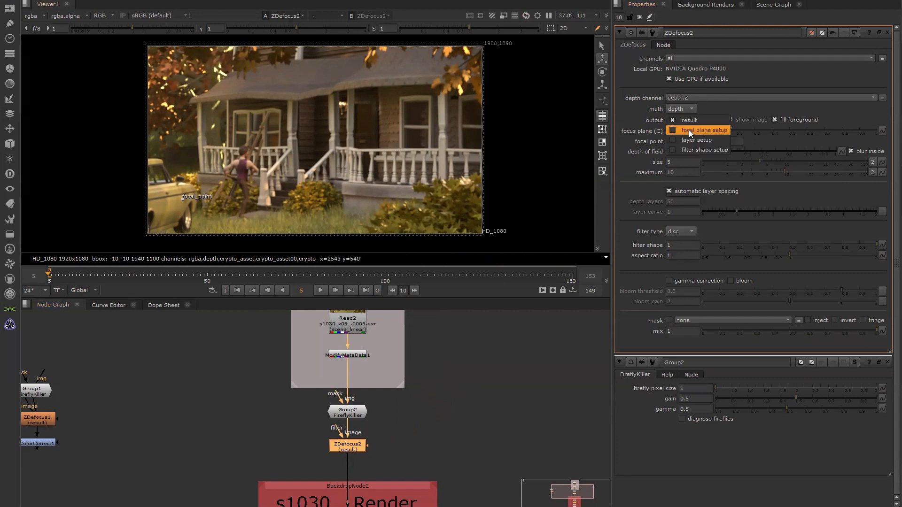
left_click(688, 129)
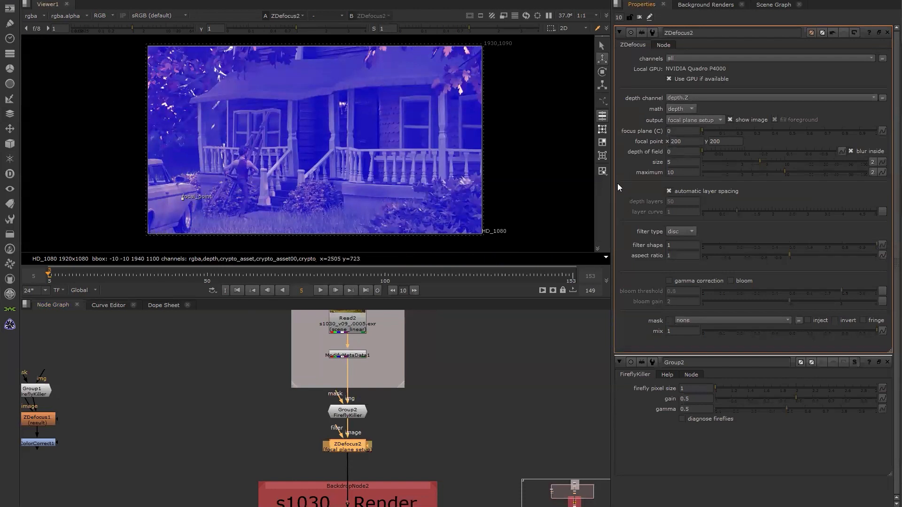
Place the focal point on the man at about x 552, y 370 and raise the depth of field to about 0.32
left_click_drag(183, 199, 244, 170)
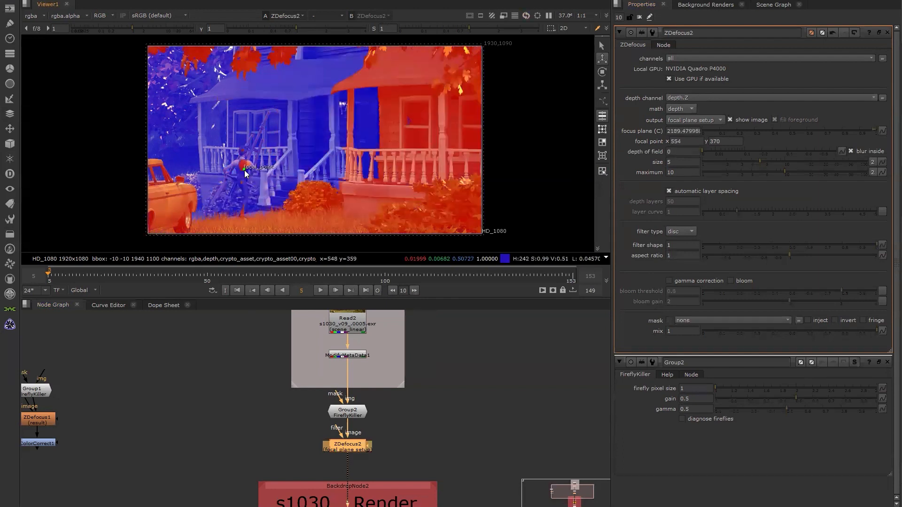
left_click_drag(762, 162, 774, 164)
key("ctrl+z")
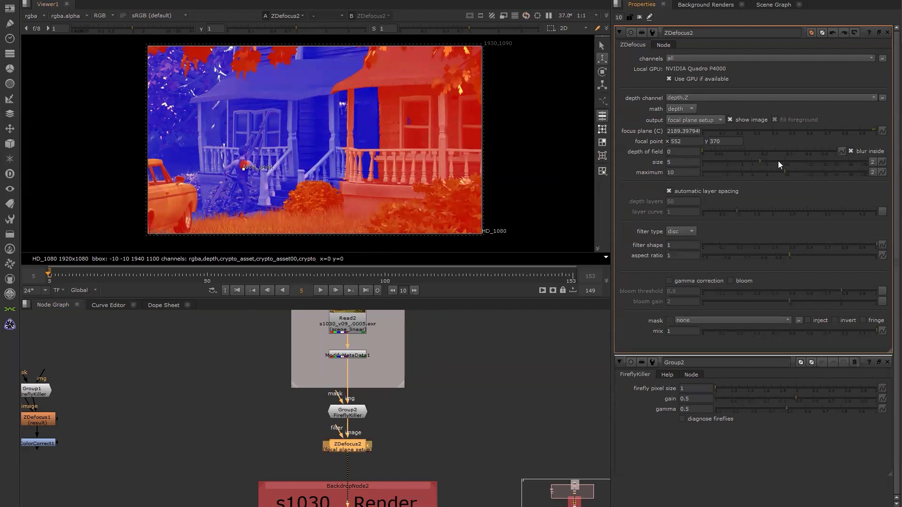
left_click_drag(702, 151, 778, 157)
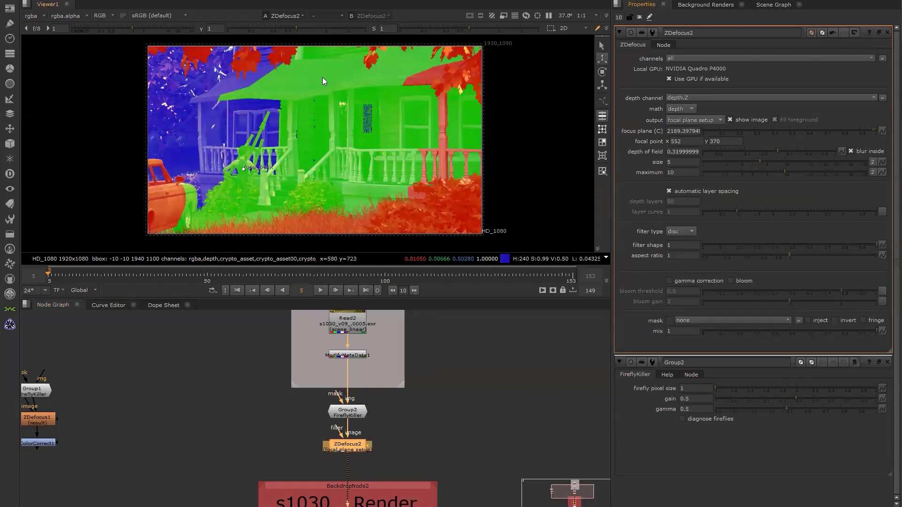
Try the focal point on the foreground bush and the background trees, and settle it on the man at about x 538, y 408
left_click_drag(244, 167, 440, 216)
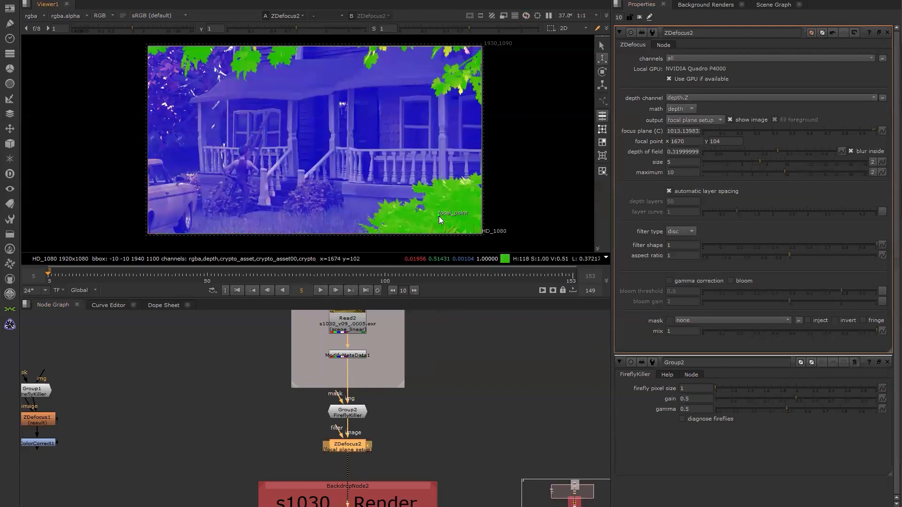
left_click_drag(439, 215, 189, 145)
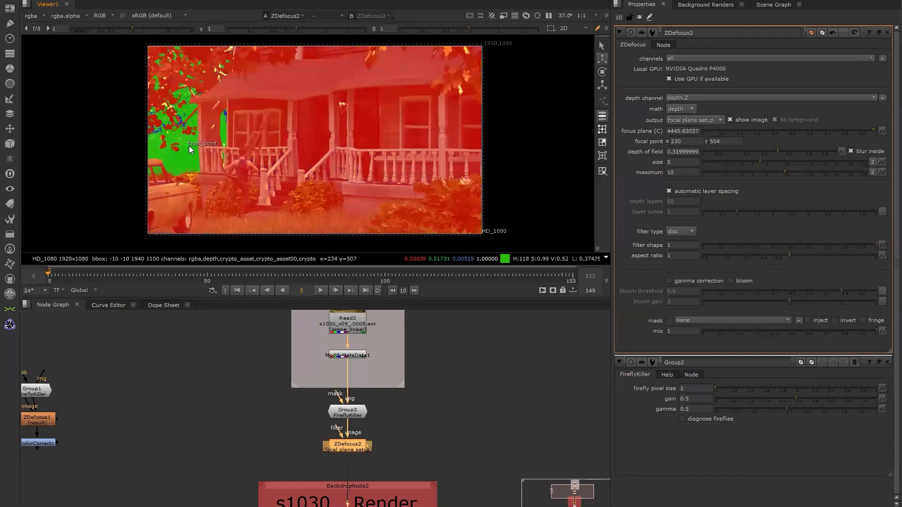
left_click_drag(190, 149, 243, 163)
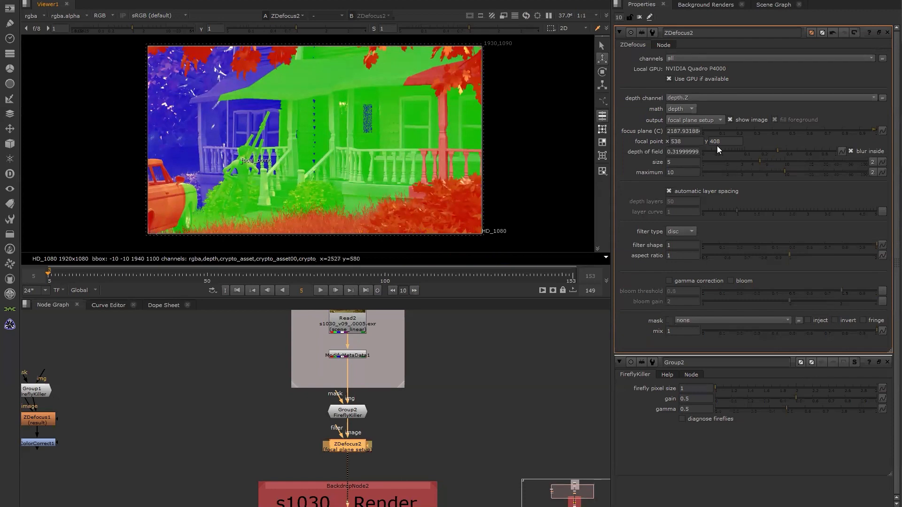
Set the ZDefocus output to result and try blur sizes of 37, 5 and 10
left_click(701, 119)
left_click(703, 112)
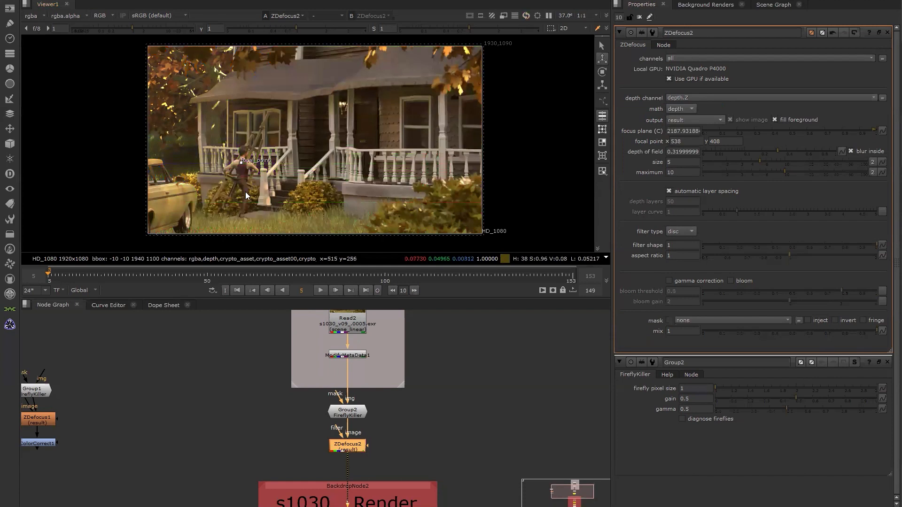
scroll(269, 169, "up", 1)
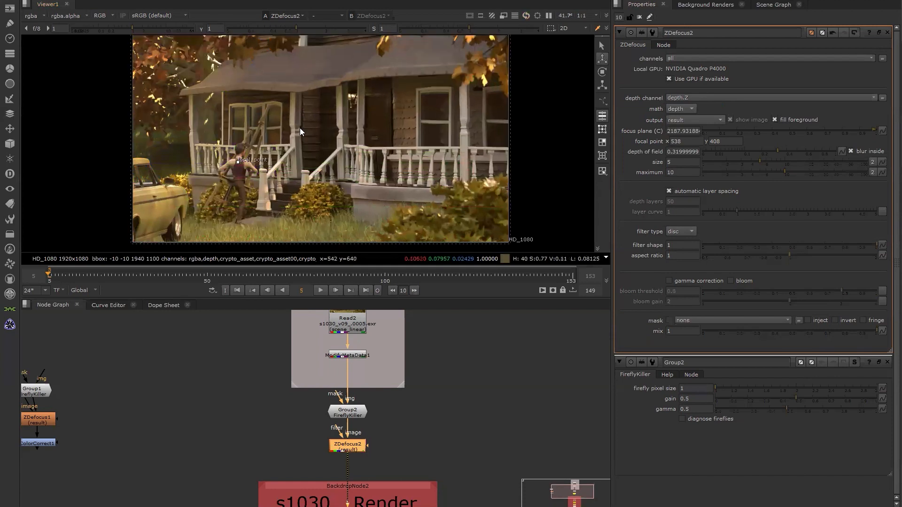
left_click_drag(759, 162, 832, 162)
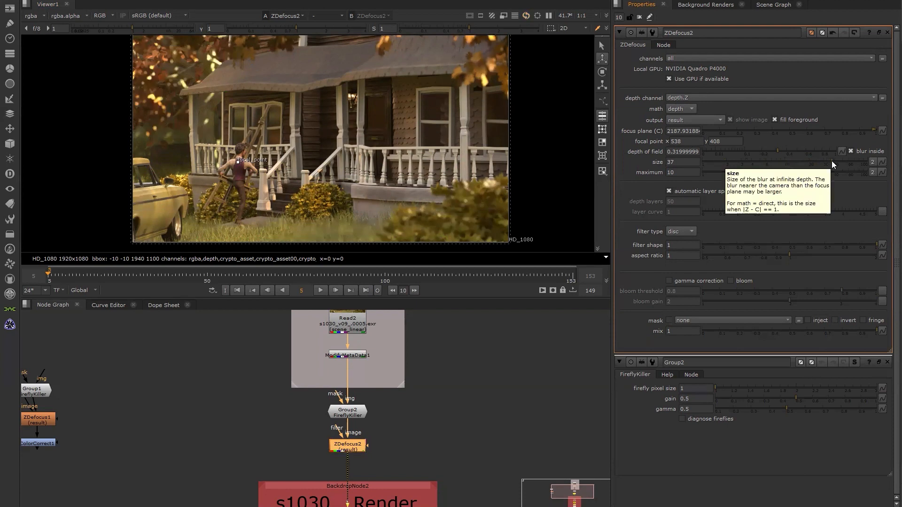
left_click(684, 161)
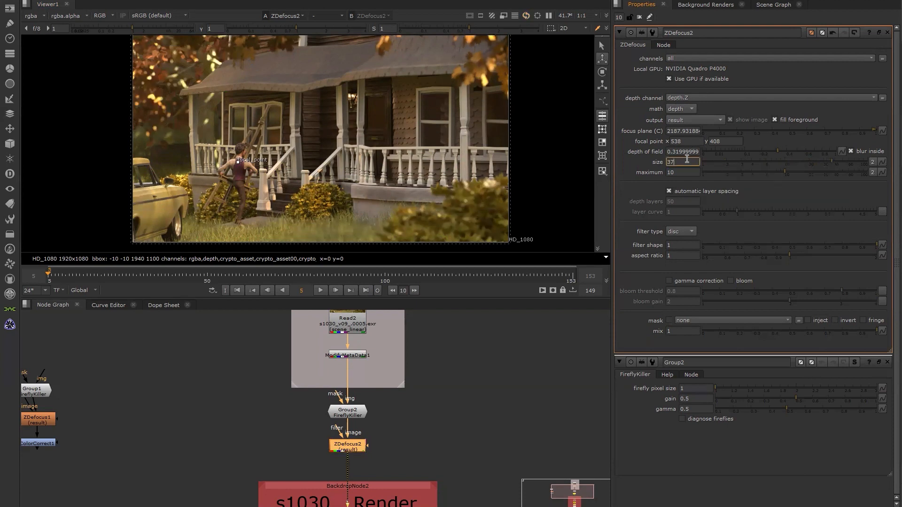
type("5")
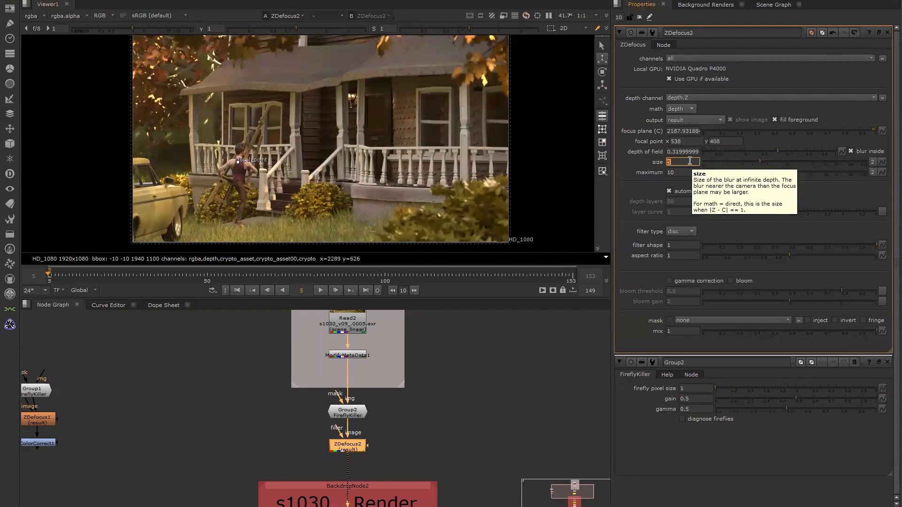
type("10")
key("Return")
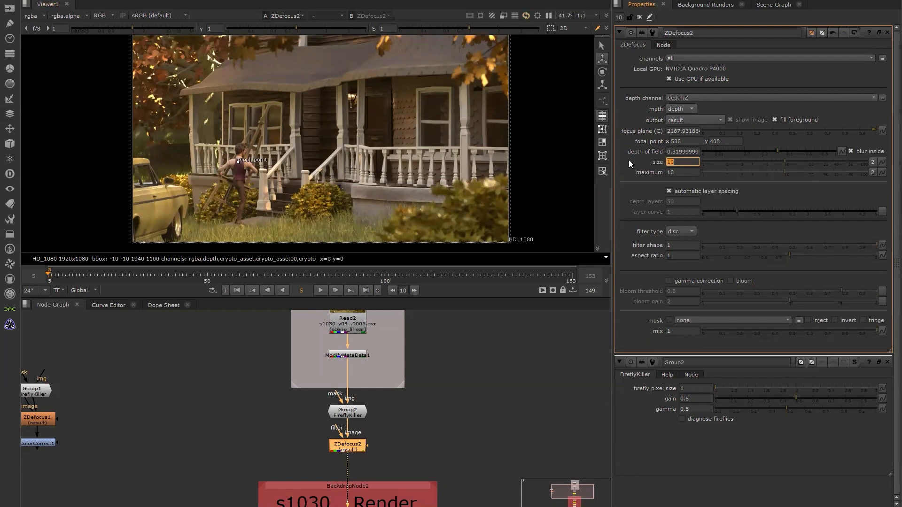
Set the ZDefocus blur size to 7.5 and enable bloom
scroll(382, 94, "down", 1)
scroll(382, 94, "up", 1)
scroll(381, 94, "down", 1)
scroll(382, 94, "up", 1)
mouse_move(786, 159)
left_mouse_down()
mouse_move(765, 161)
mouse_move(773, 160)
left_mouse_up()
left_click_drag(672, 163, 682, 159)
type("5")
key("Return")
left_click(680, 162)
left_click(731, 280)
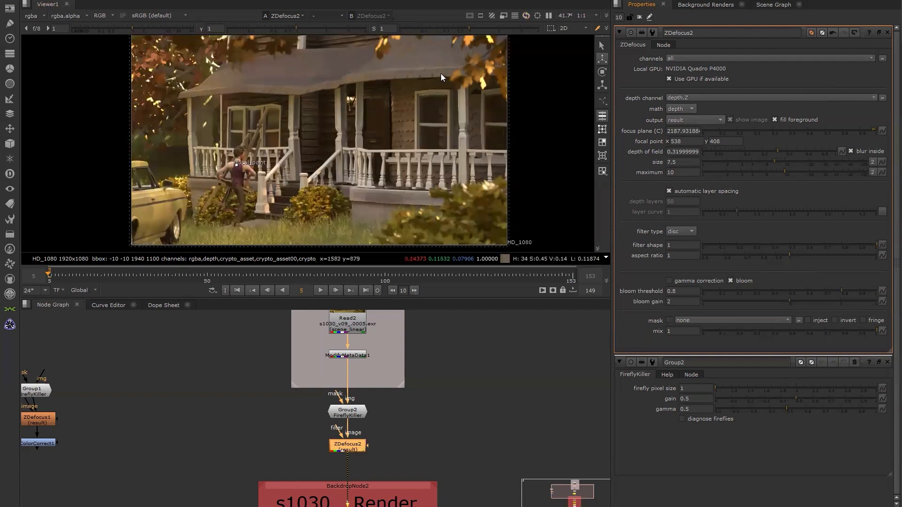
Toggle the ZDefocus bloom off and on to compare the image, leaving bloom enabled
scroll(450, 80, "down", 2)
scroll(452, 80, "up", 1)
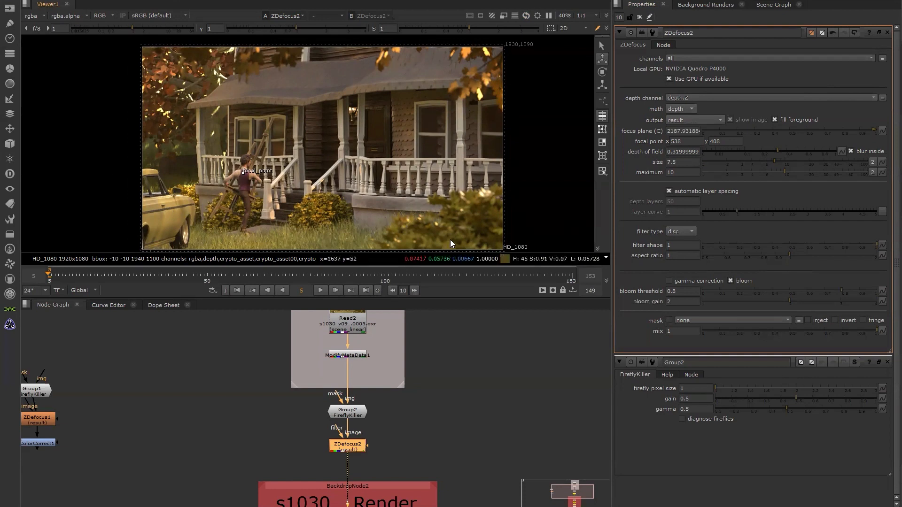
left_click(730, 281)
left_click(731, 281)
left_click(731, 280)
left_click(731, 280)
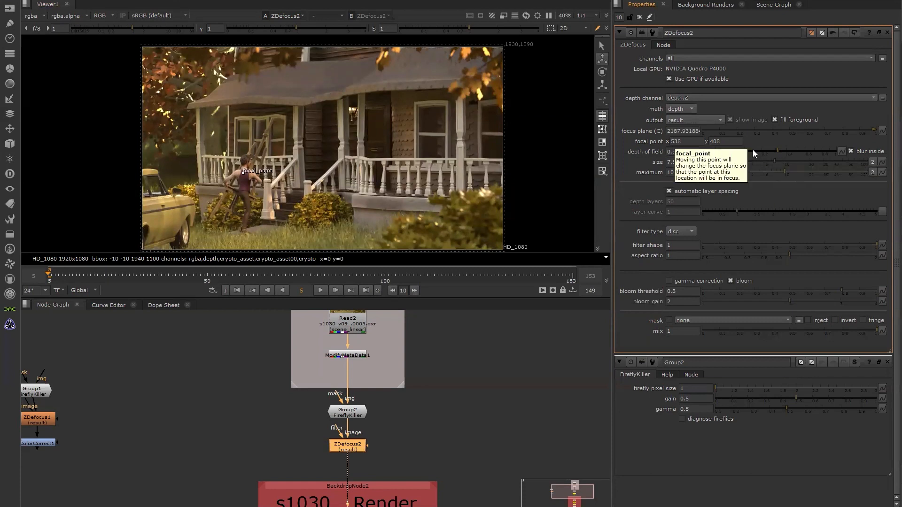
Reduce the depth of field to 0.235 using the focal plane setup output, and return the output to result
left_click(720, 119)
left_click(716, 130)
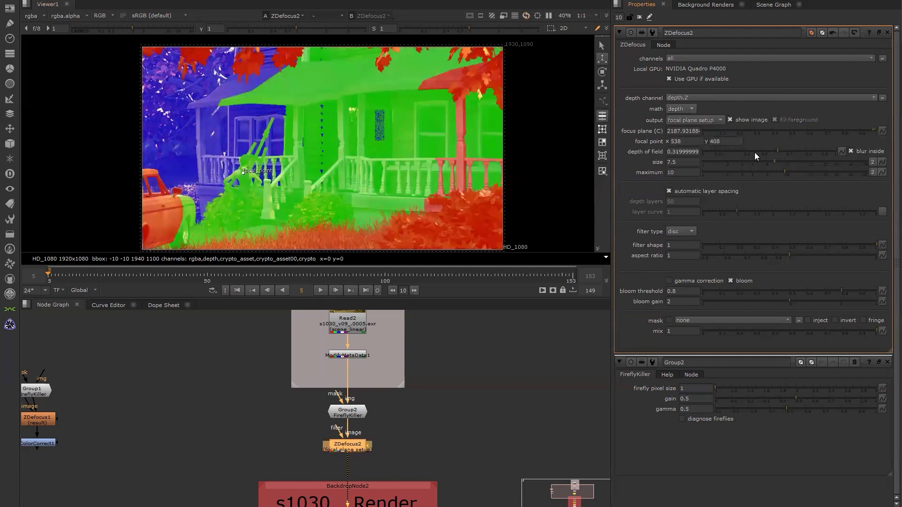
left_click_drag(776, 151, 767, 151)
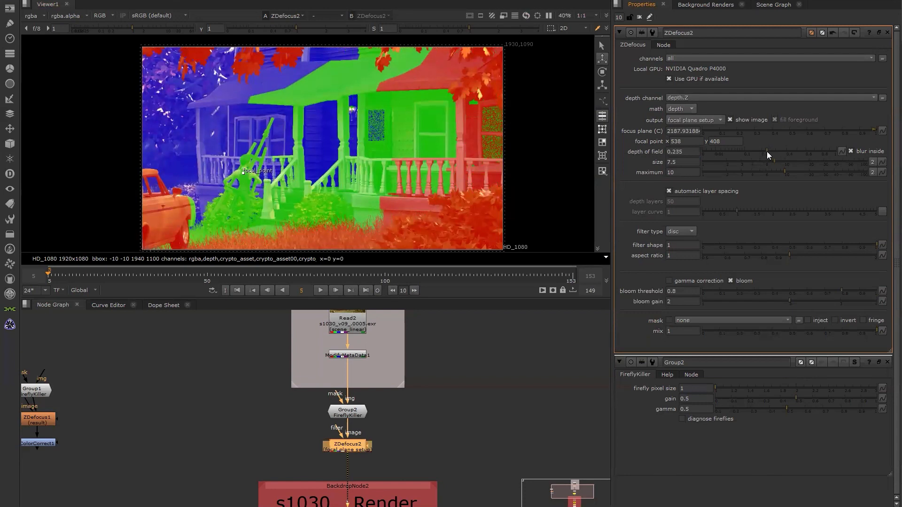
left_click(701, 119)
left_click(699, 113)
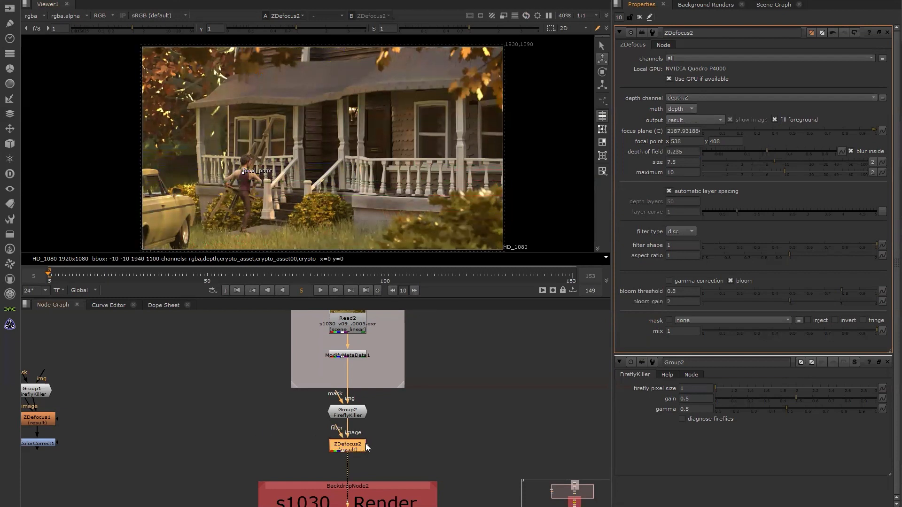
Repeatedly disable and enable the ZDefocus node to compare the image with and without defocus, leaving it enabled
key("d")
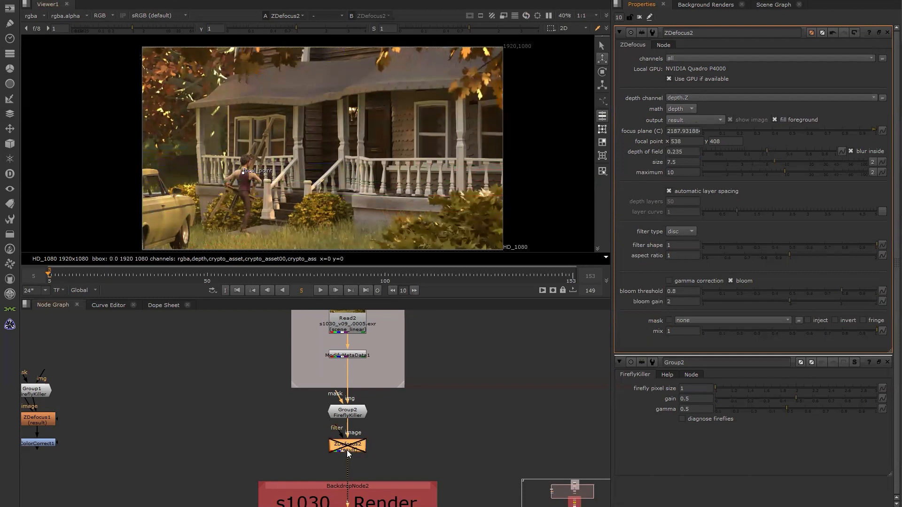
key("d")
key("d")
key("d")
key("d")
key("d")
key("d")
key("d")
key("d")
key("d")
key("d")
key("d")
key("d")
key("d")
key("d")
key("d")
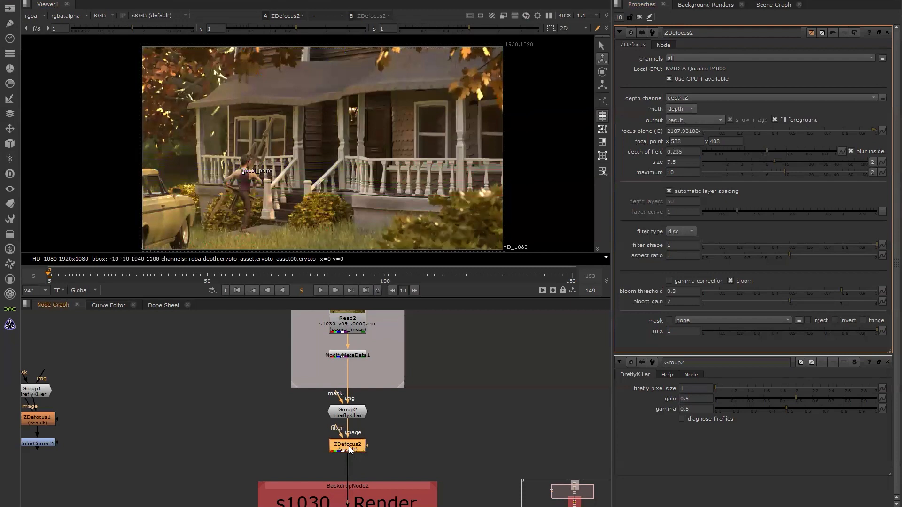
Toggle the ZDefocus2 node off and on, and examine the background defocus around the character and trees up close
key("d")
key("d")
key("d")
key("d")
key("d")
key("d")
scroll(352, 252, "up", 4)
scroll(349, 229, "up", 3)
scroll(378, 216, "down", 2)
scroll(210, 214, "down", 4)
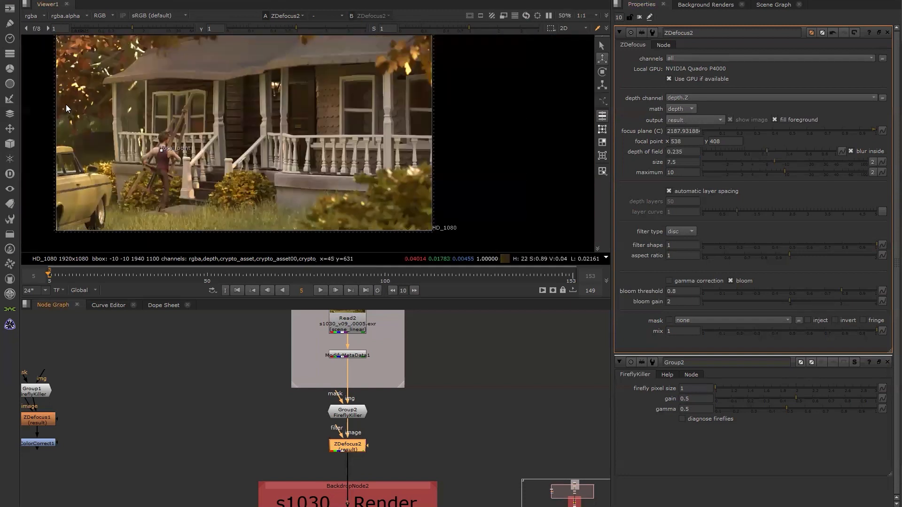
scroll(70, 110, "up", 6)
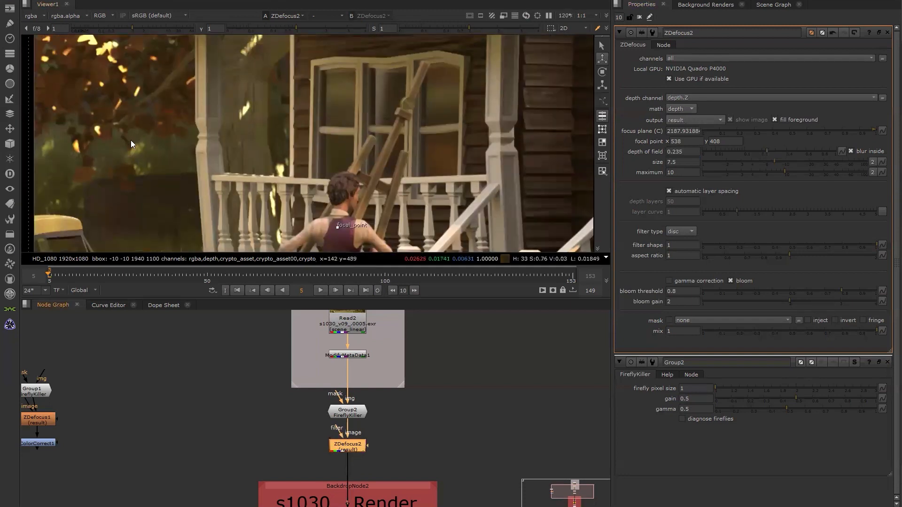
scroll(149, 134, "down", 6)
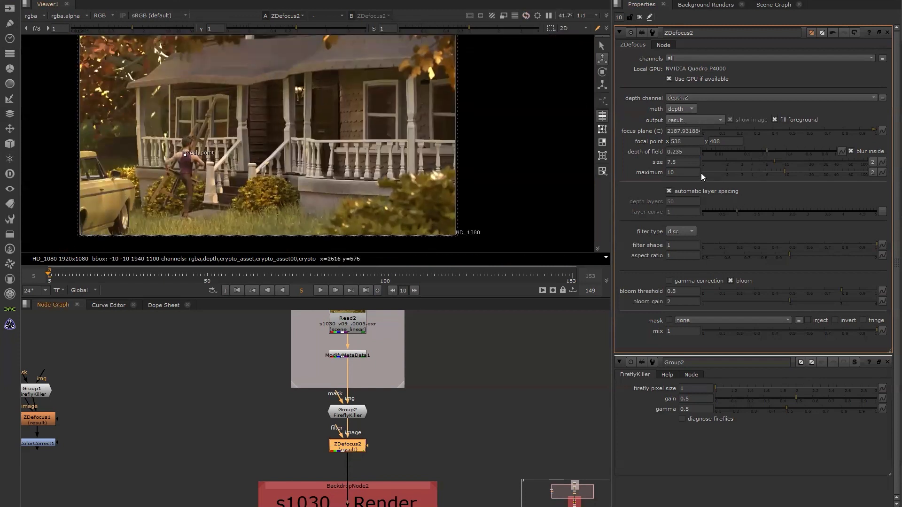
Try a ZDefocus maximum blur of 100, and undo that change
left_click_drag(785, 171, 831, 172)
left_click_drag(831, 172, 868, 173)
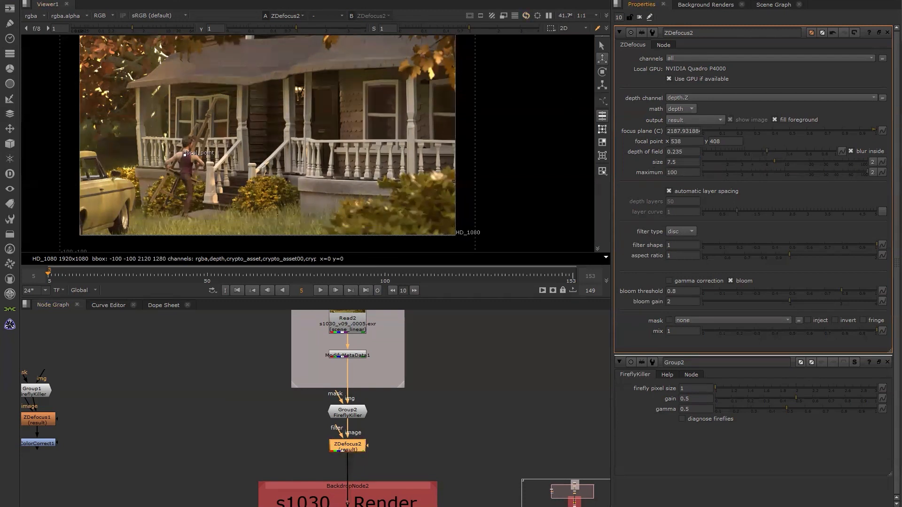
key("ctrl+z")
key("ctrl+z")
key("ctrl+z")
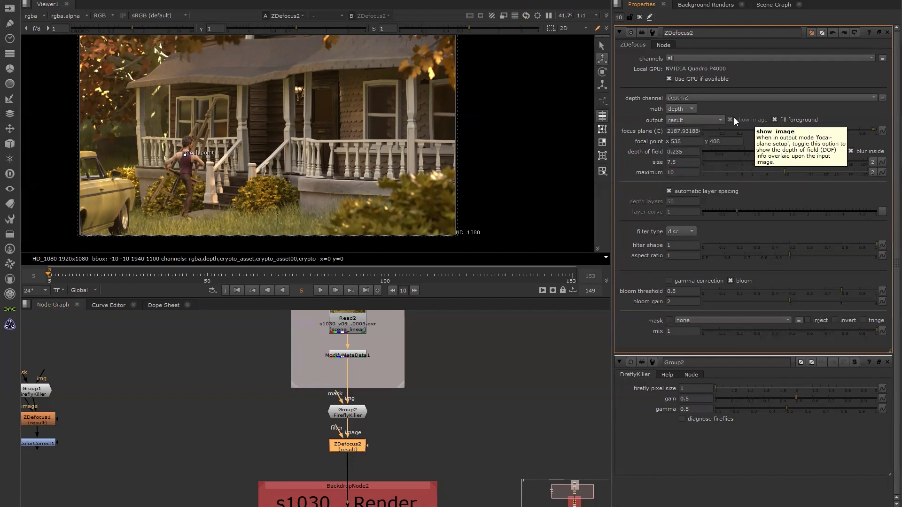
Try a ZDefocus blur size of 24.5 and inspect the image with it
left_click(709, 121)
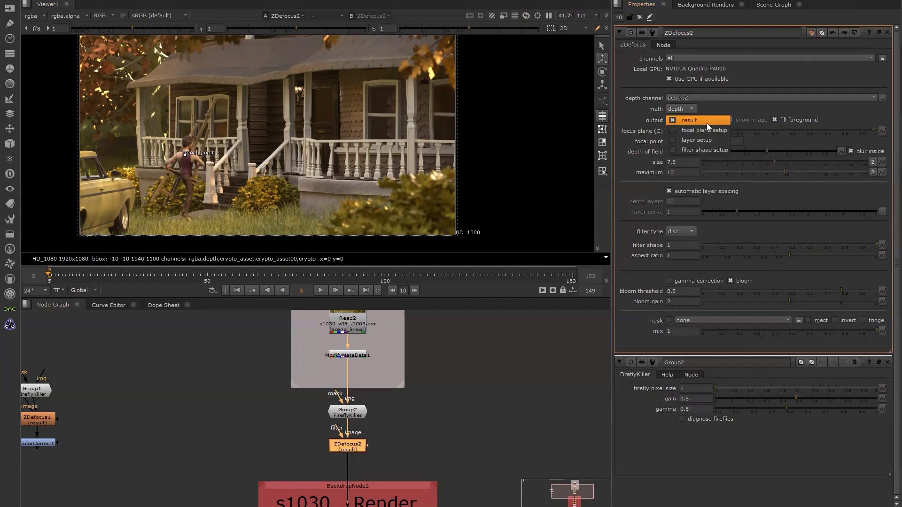
left_click(777, 162)
left_click_drag(777, 161, 793, 160)
left_click(794, 161)
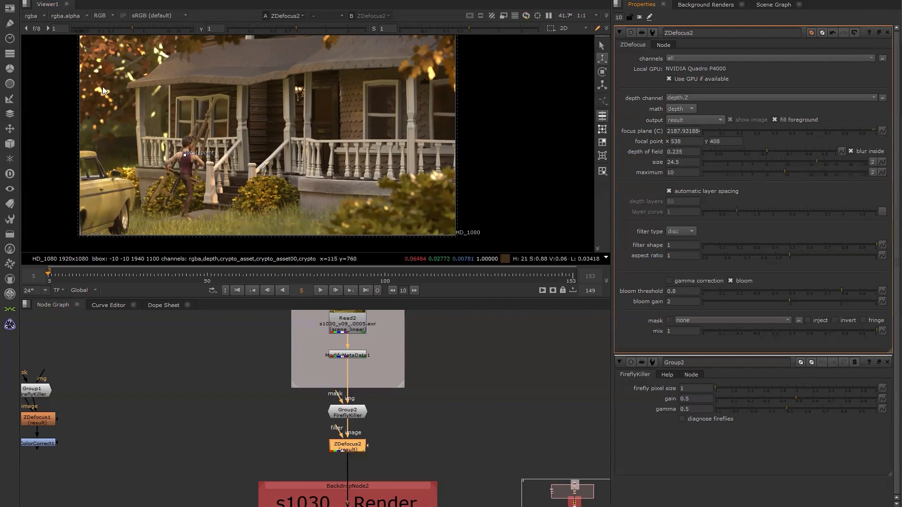
scroll(102, 87, "up", 3)
scroll(104, 87, "down", 3)
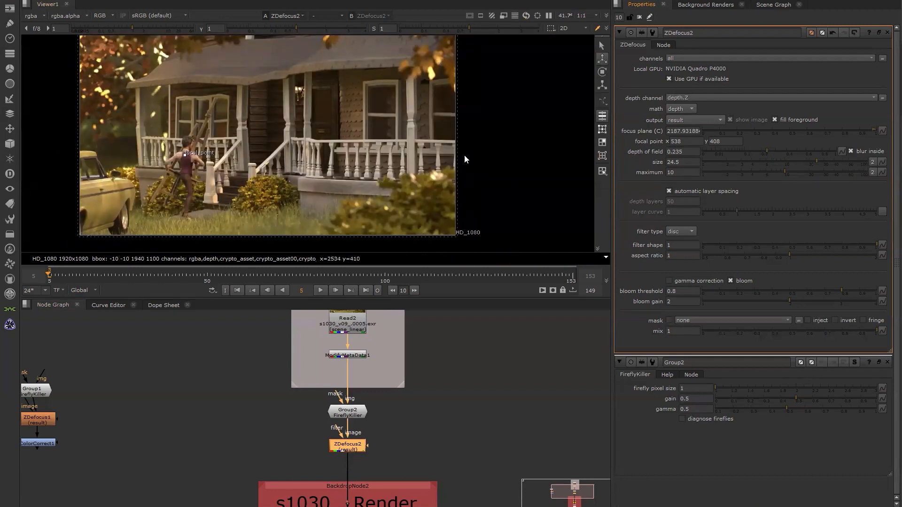
scroll(361, 104, "down", 1)
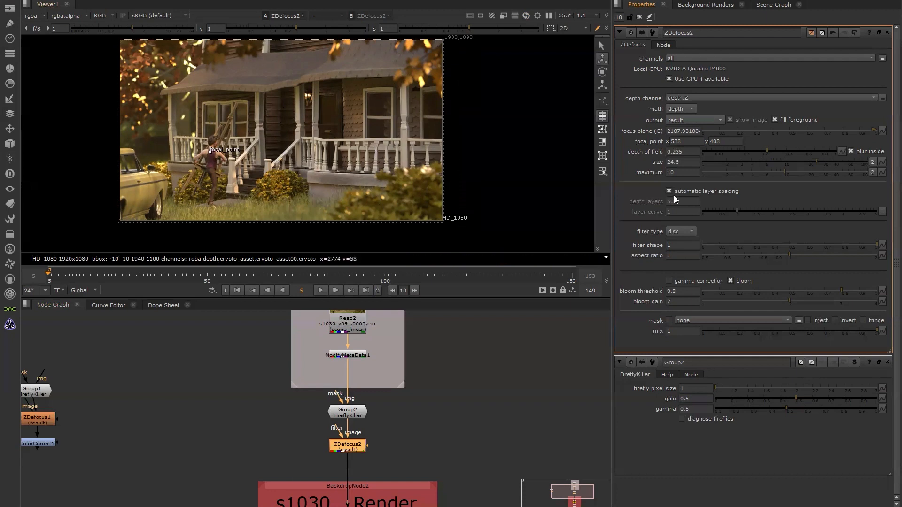
Set the ZDefocus blur size to 10
left_click(690, 162)
type("10")
key("Return")
type("d")
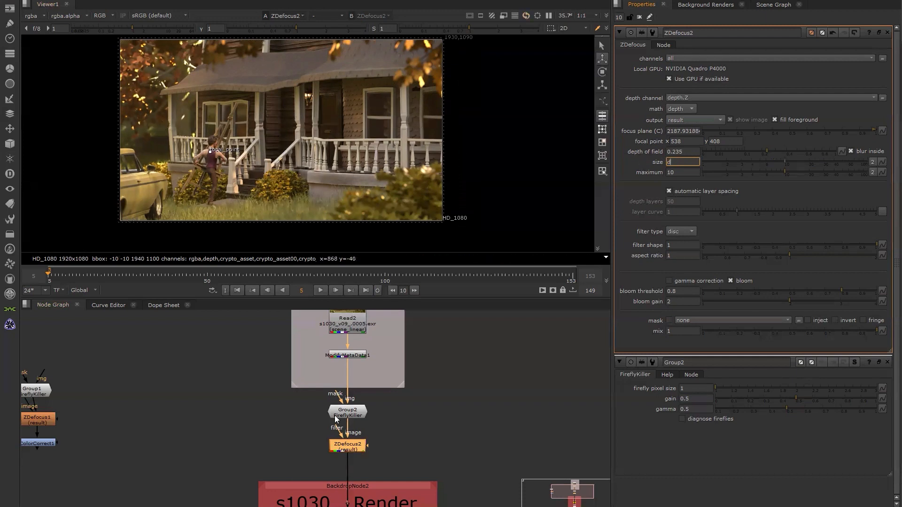
Repeatedly disable and enable ZDefocus2 to compare the image at the current blur size, leaving the node enabled
left_click(356, 446)
key("d")
key("d")
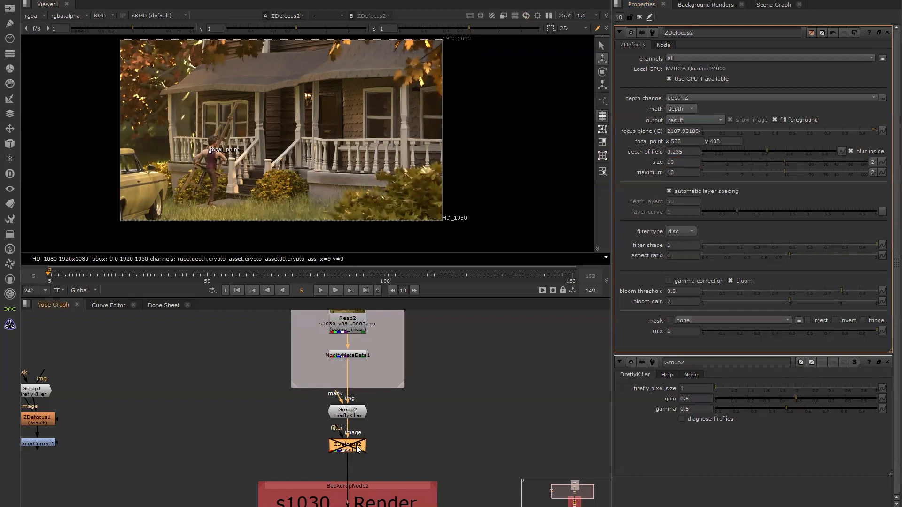
key("d")
key("d")
key("d")
key("d")
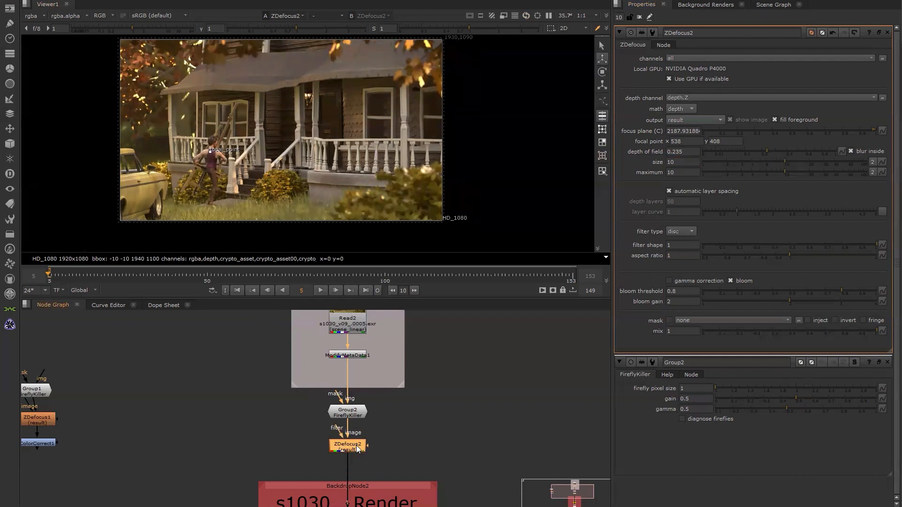
key("d")
key("d")
key("d")
key("d")
key("d")
key("d")
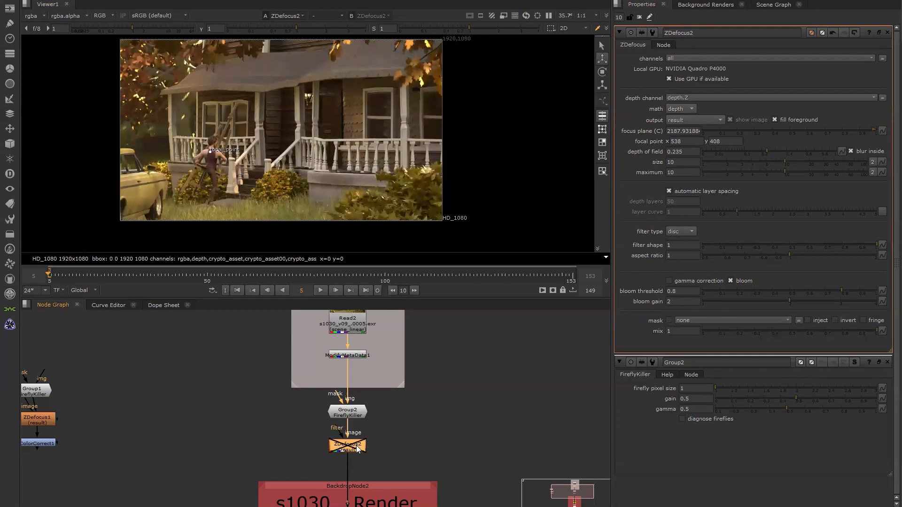
key("d")
key("d")
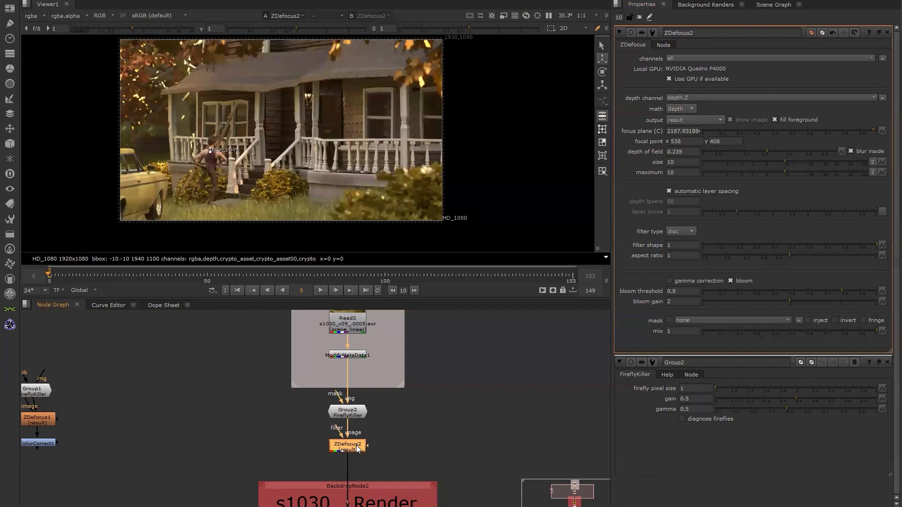
key("d")
key("d")
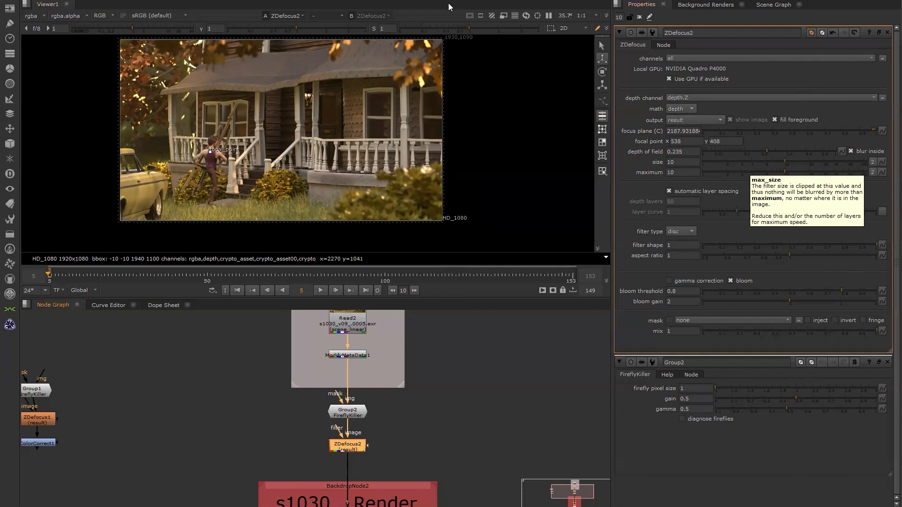
Bring the ColorCorrect1 node over from the old chain and connect its input to ZDefocus2
mouse_move(353, 445)
left_mouse_down()
mouse_move(354, 409)
mouse_move(356, 433)
left_mouse_up()
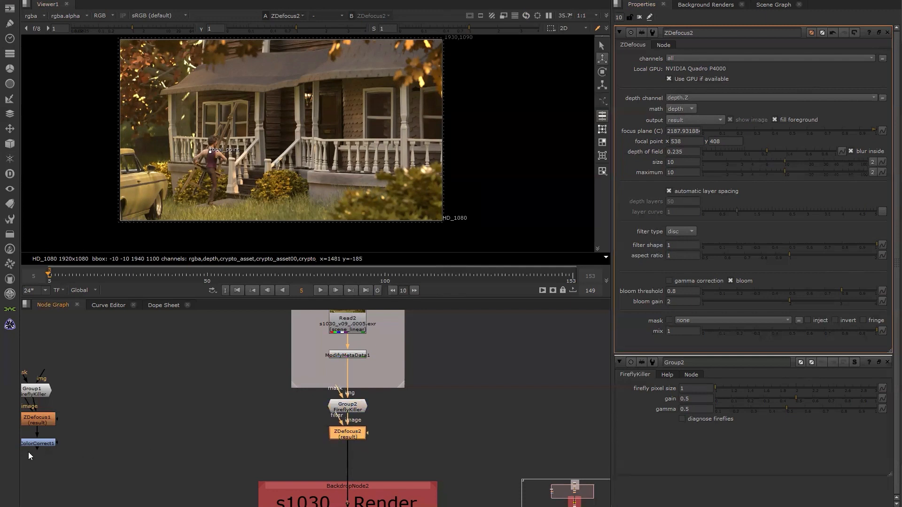
left_click_drag(40, 443, 229, 447)
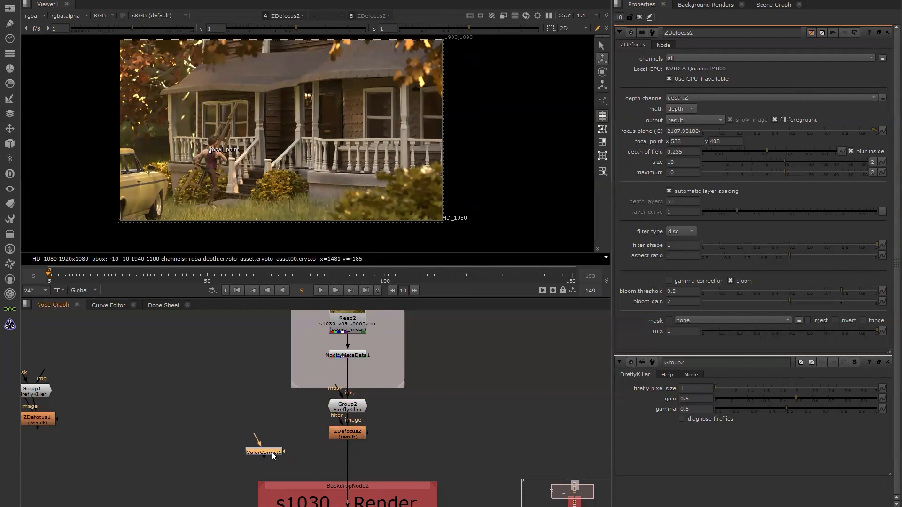
left_click_drag(344, 461, 375, 474)
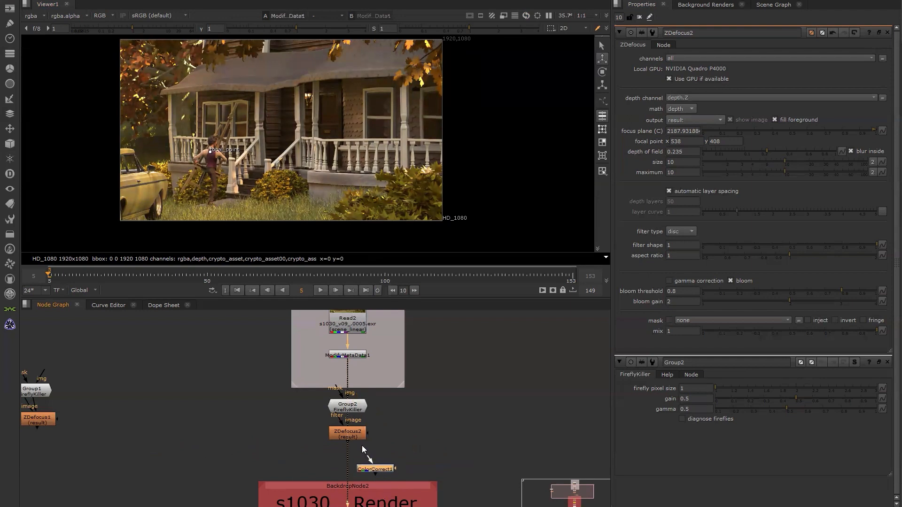
left_click_drag(350, 435, 350, 435)
Route the s1030__Render nodes' input through ColorCorrect1, view its output, and place it directly beneath ZDefocus2
scroll(389, 454, "down", 2)
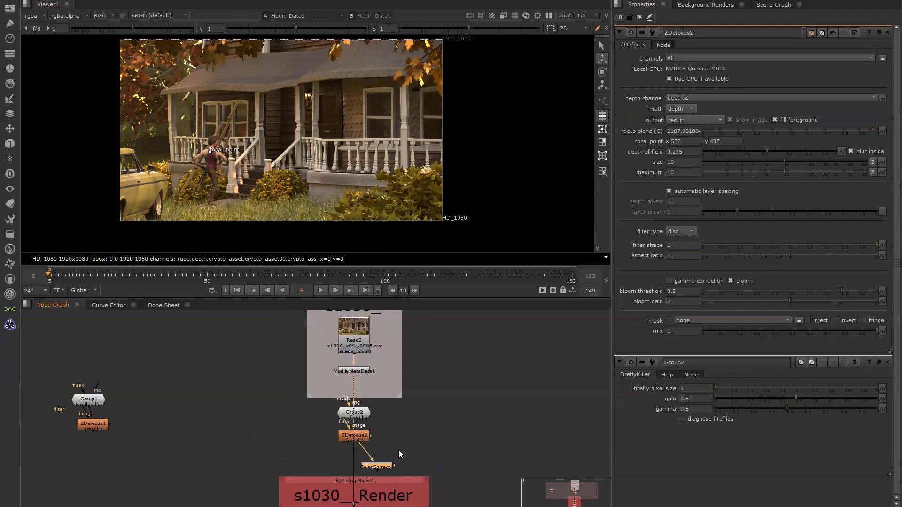
left_click_drag(351, 469, 409, 404)
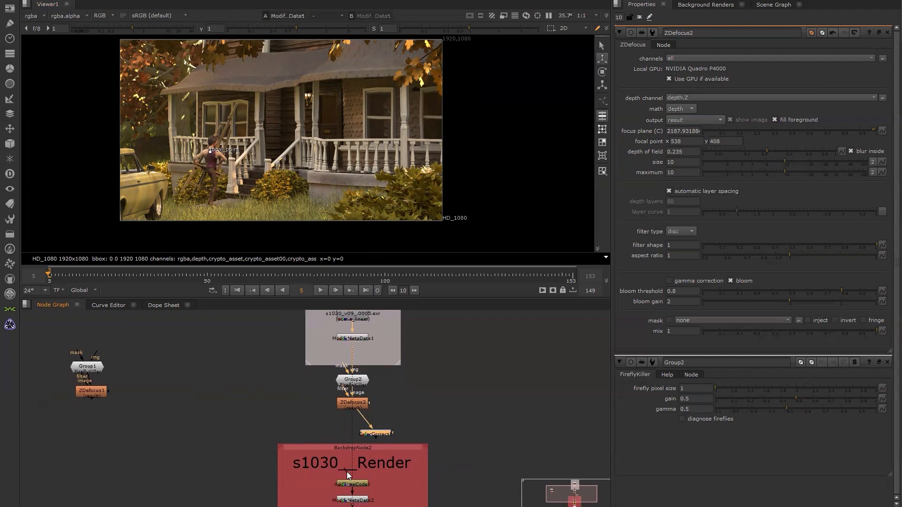
left_click_drag(350, 471, 356, 433)
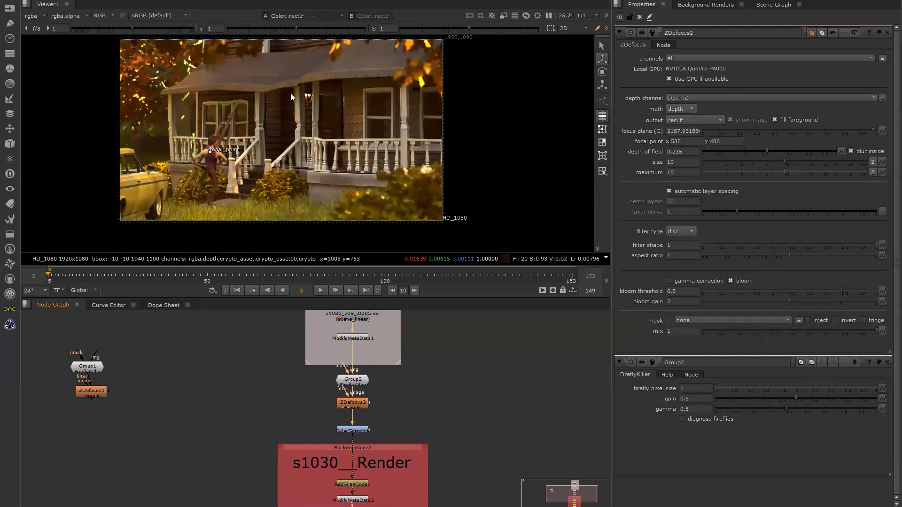
key("1")
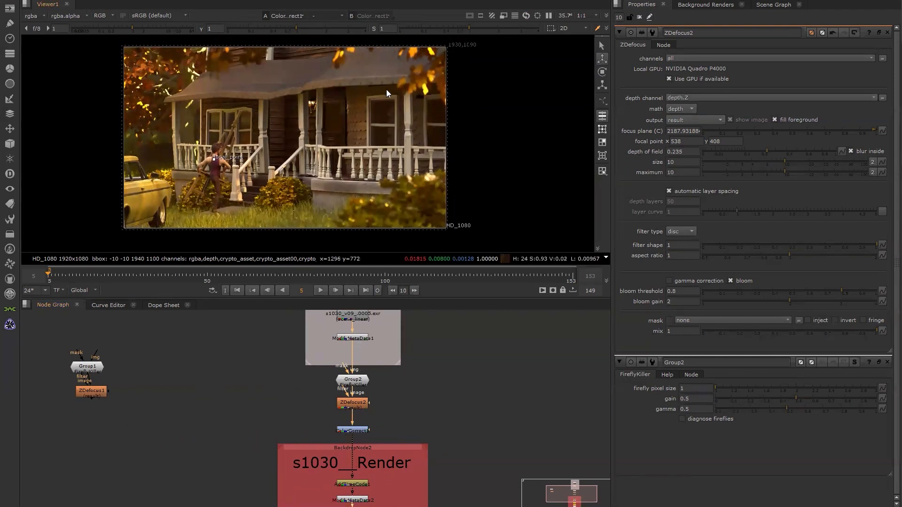
left_click(348, 428)
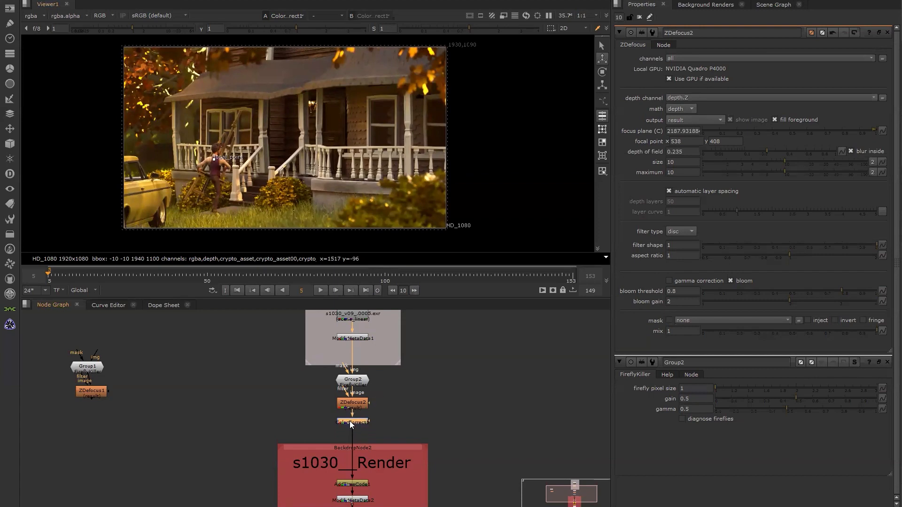
Toggle ZDefocus2 off and on to compare the colour-corrected image with and without defocus, leaving it enabled
left_click(357, 405)
key("d")
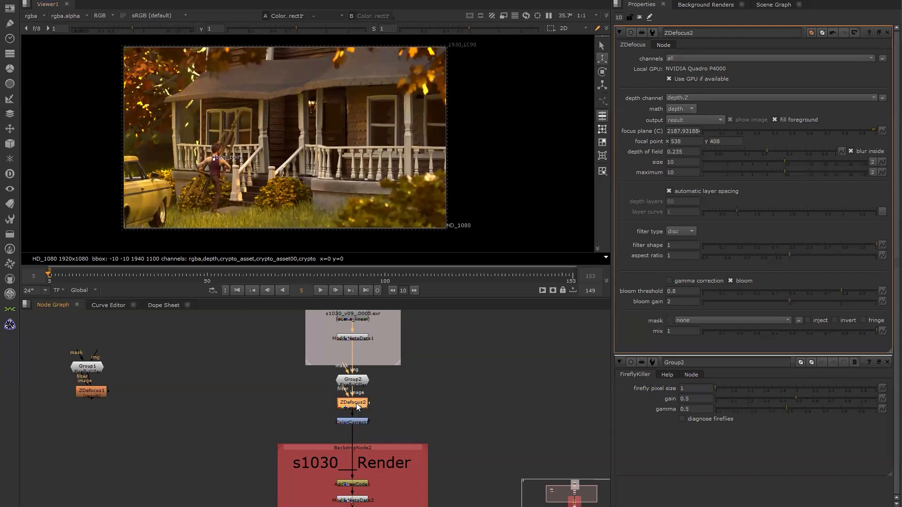
key("d")
key("d")
key("d")
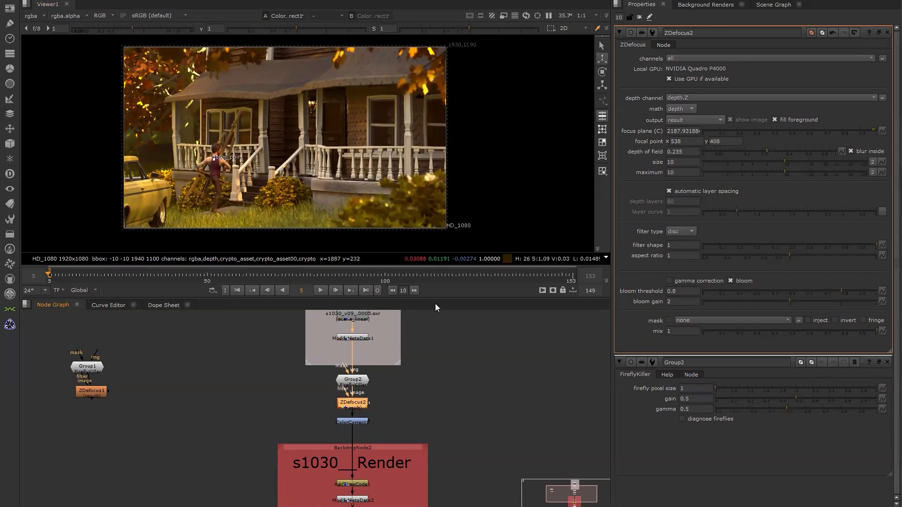
Change the Write_dpx output file to s1030__comp_v07.####.png and render frames 5-153
scroll(437, 312, "down", 2)
middle_click_drag(434, 353, 406, 318)
middle_click_drag(438, 393, 440, 366)
left_click(345, 429)
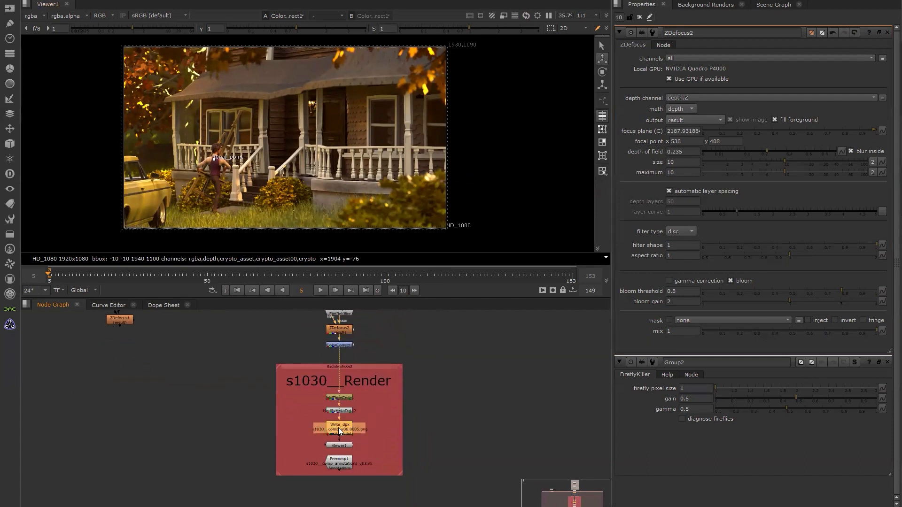
double_click(339, 429)
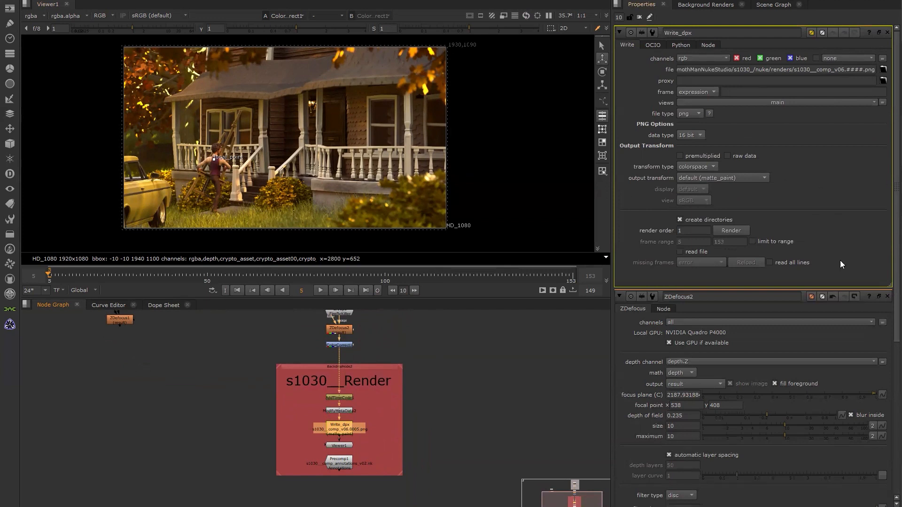
left_click(844, 70)
key("BackSpace")
type("7")
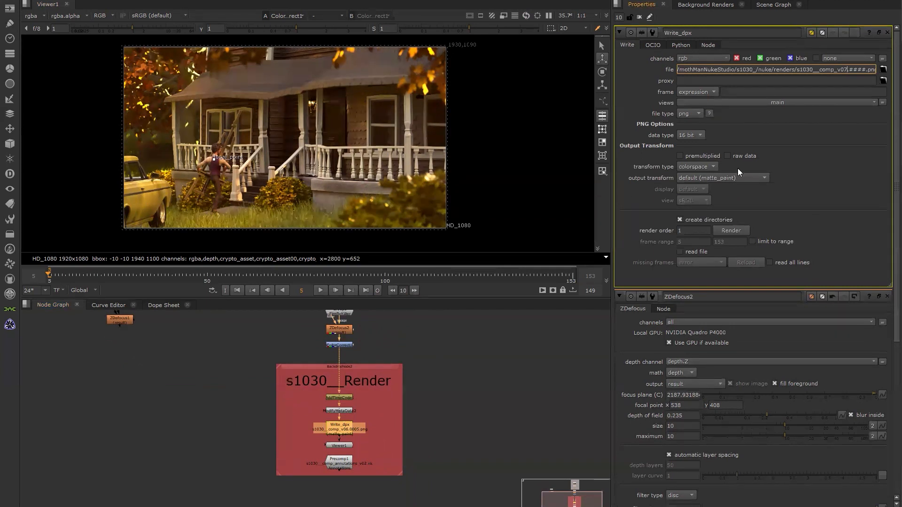
left_click(735, 230)
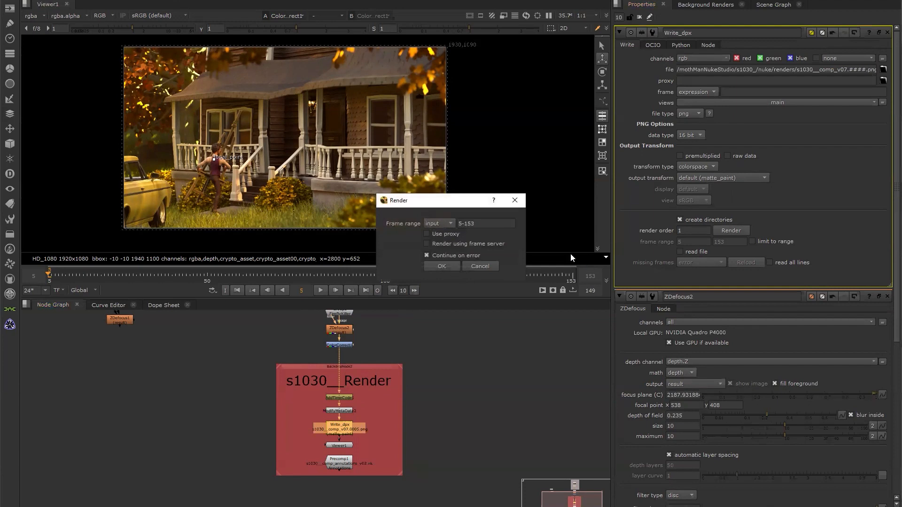
left_click(448, 265)
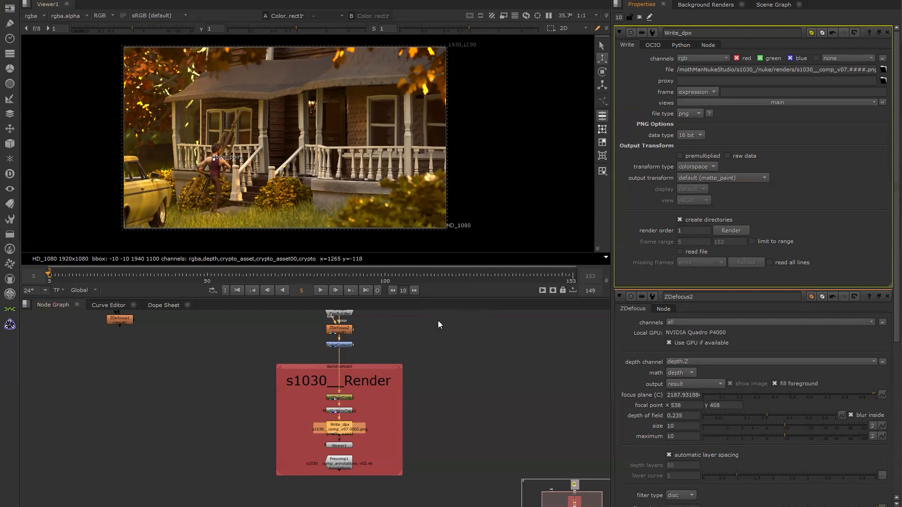
Save the comp as a new script version named s1030__comp_v07.nk
scroll(444, 349, "up", 1)
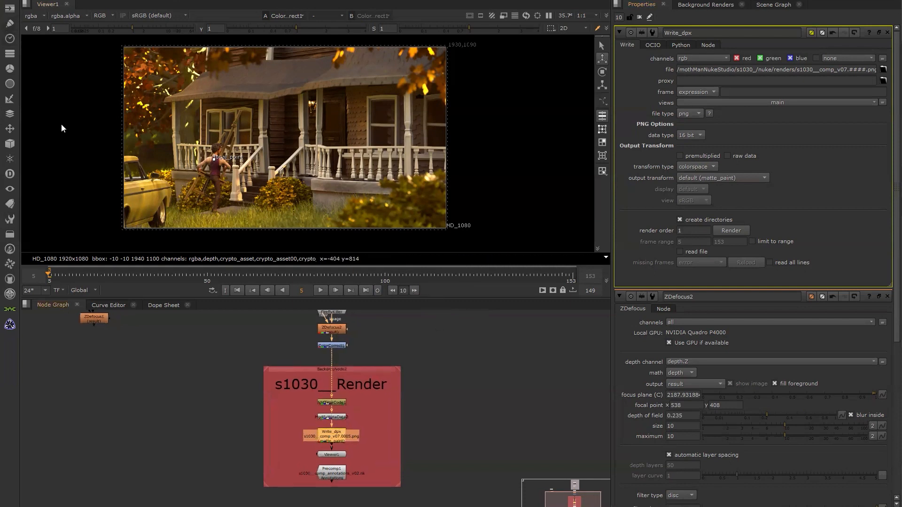
left_click(10, 8)
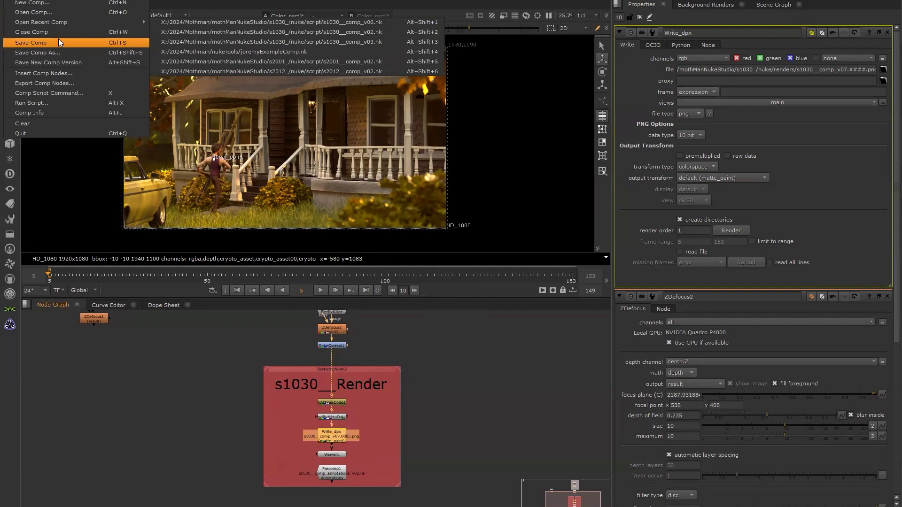
left_click(56, 54)
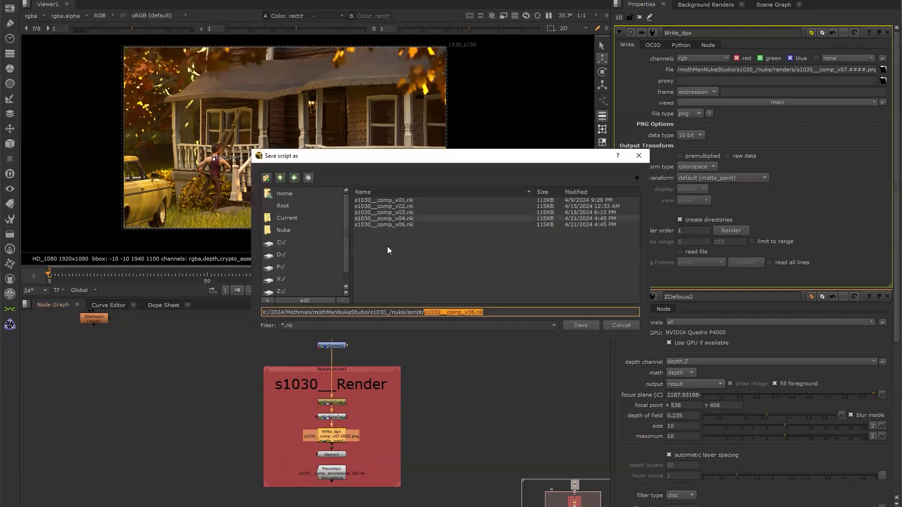
left_click(476, 312)
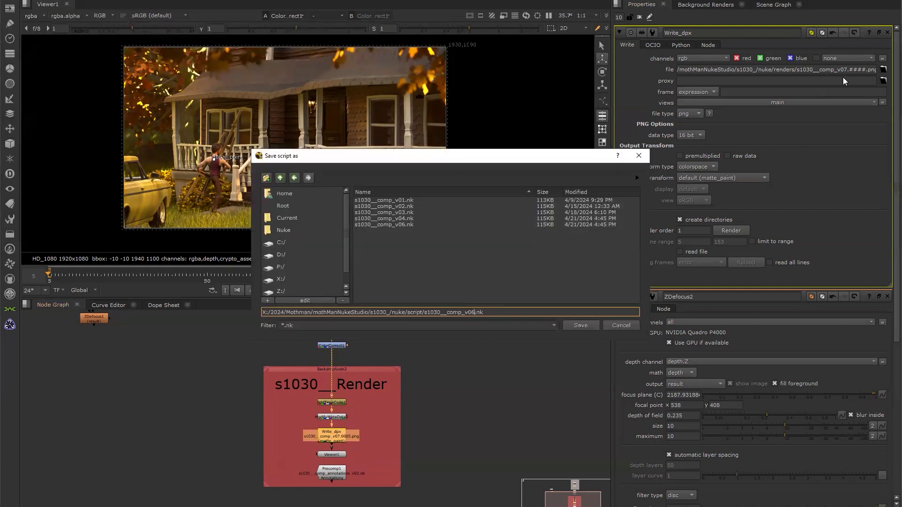
key("BackSpace")
type("7")
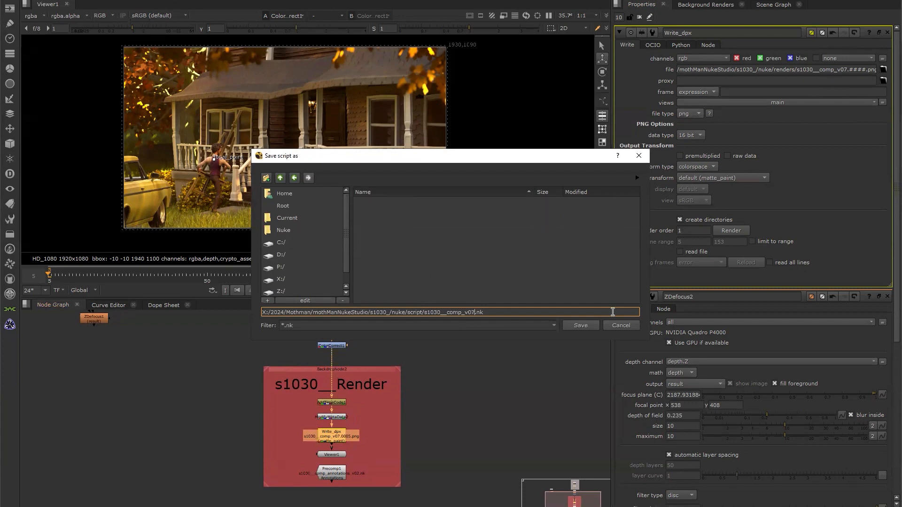
left_click(580, 325)
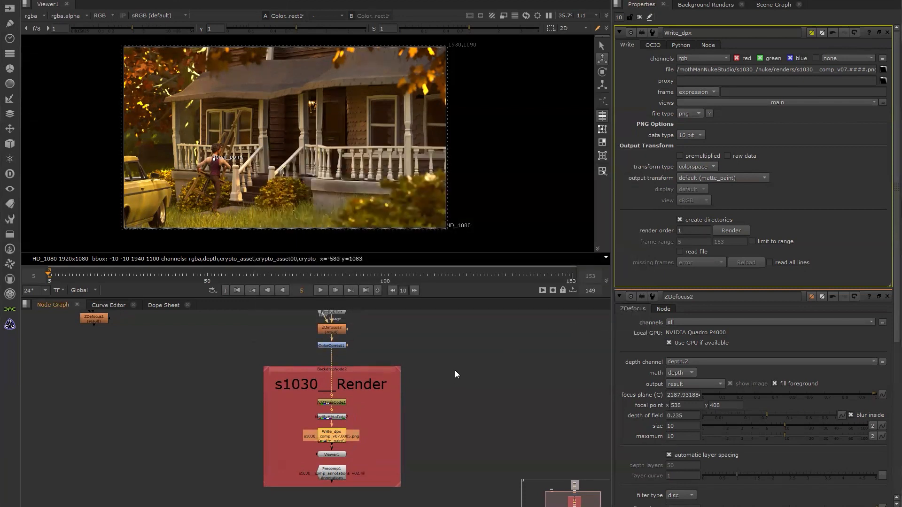